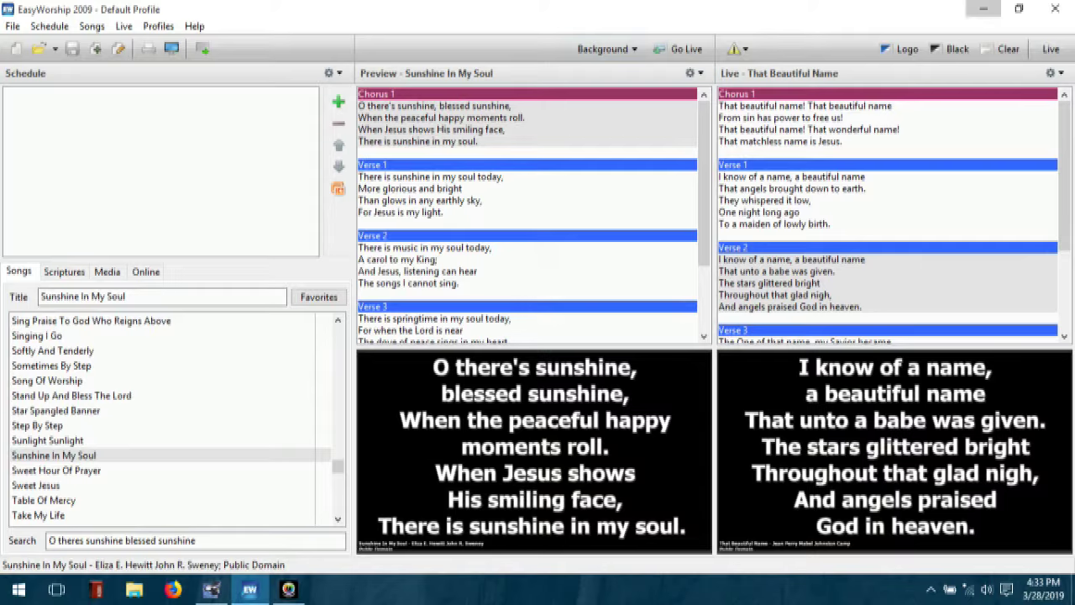
click(984, 8)
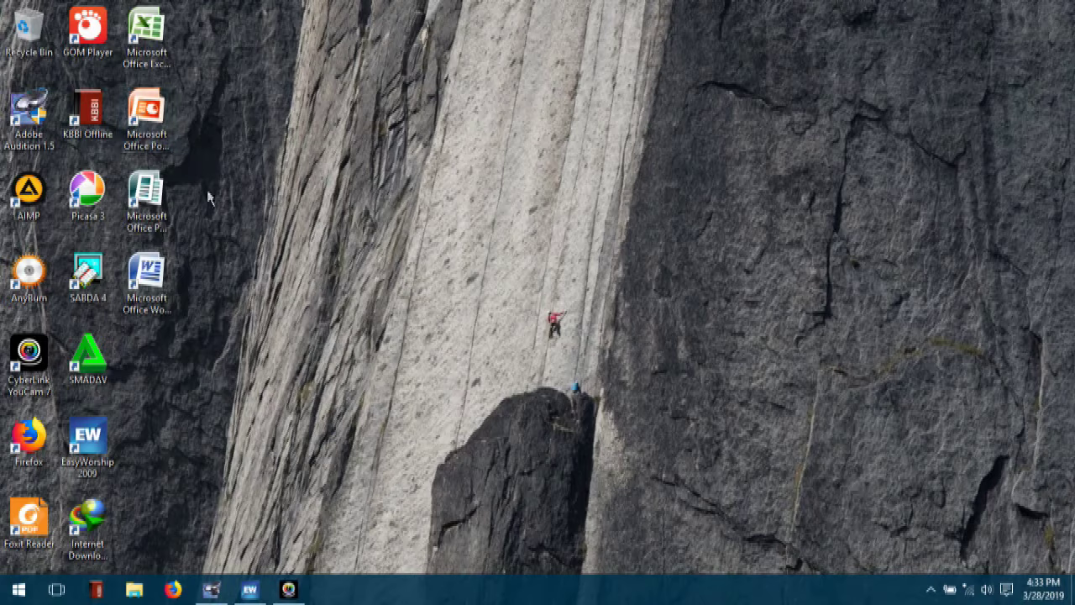
click(250, 590)
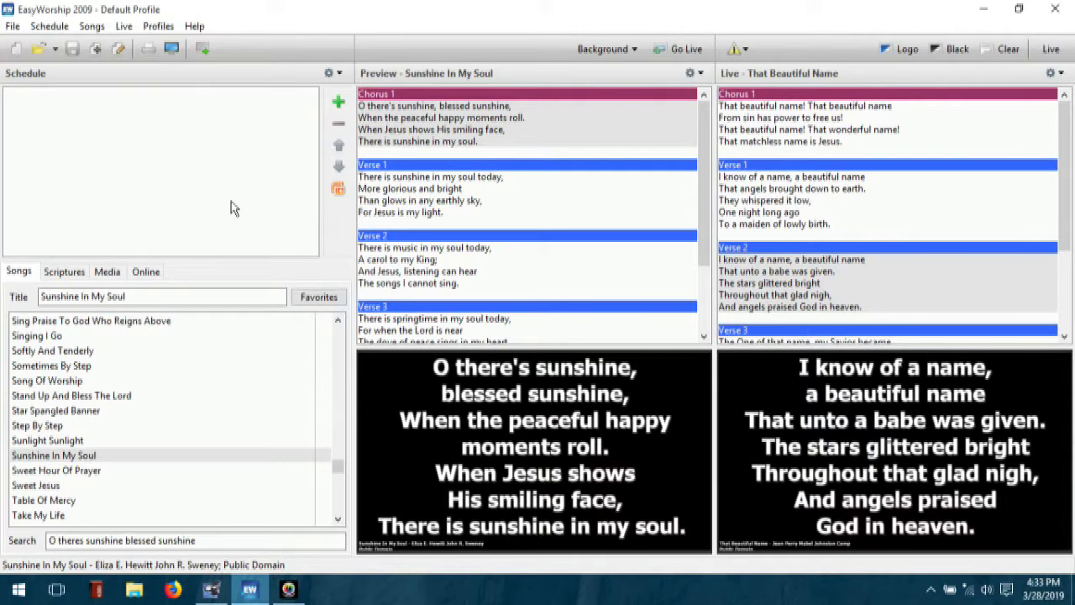
click(437, 131)
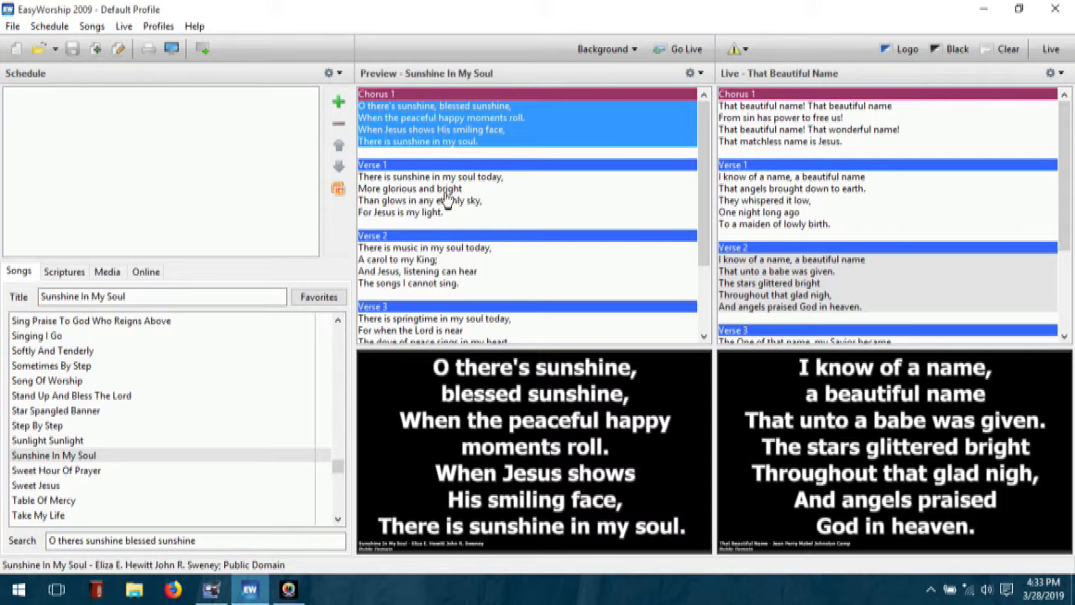
click(223, 164)
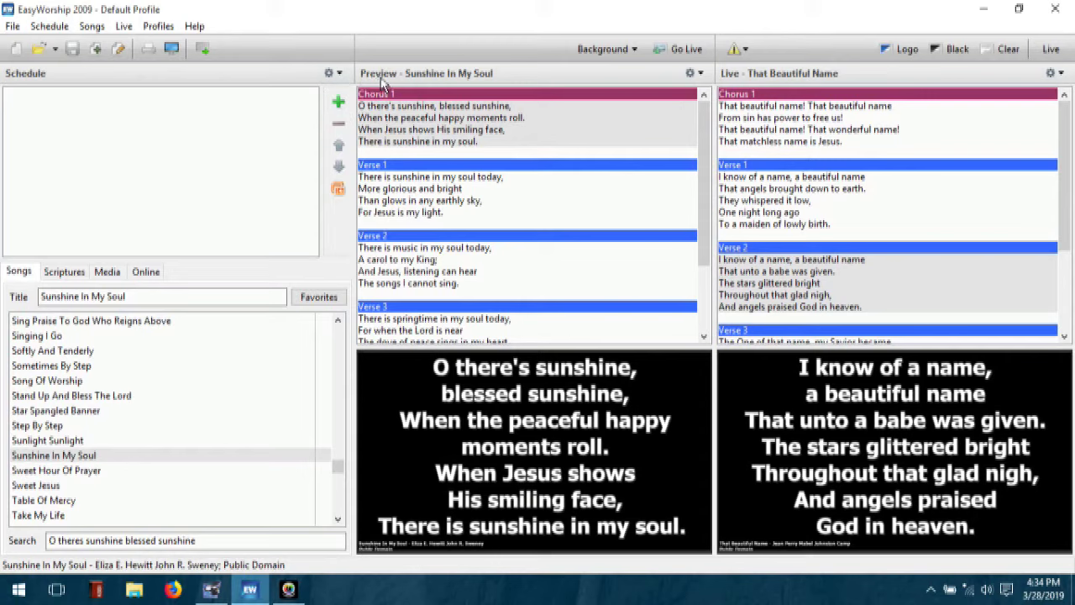
- Preview Chorus 1, Verse 1 and Verse 2 of Sunshine In My Soul, and return to Chorus 1
click(404, 124)
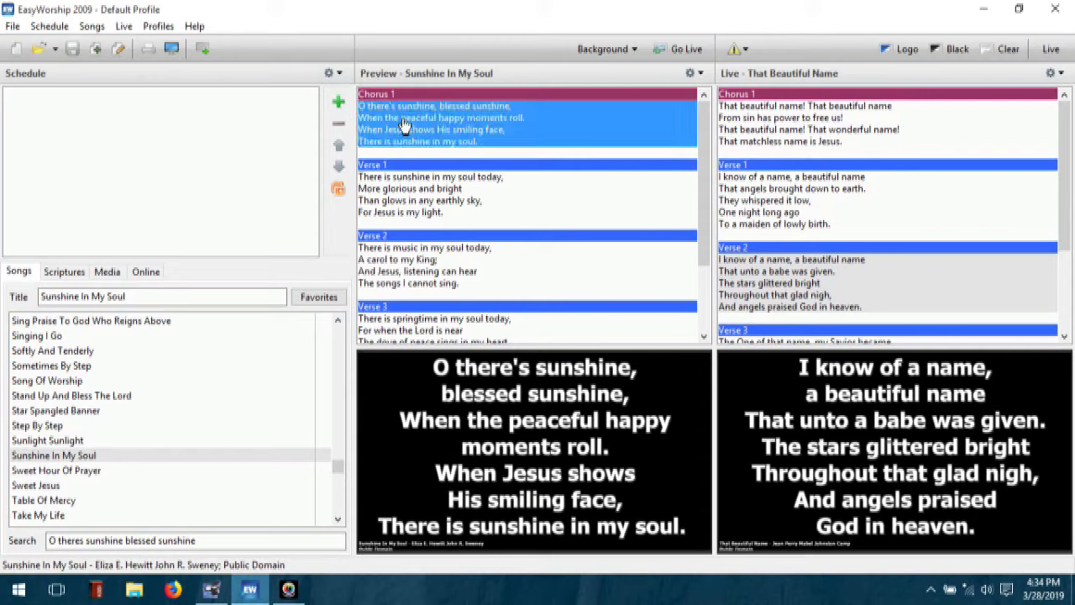
click(434, 201)
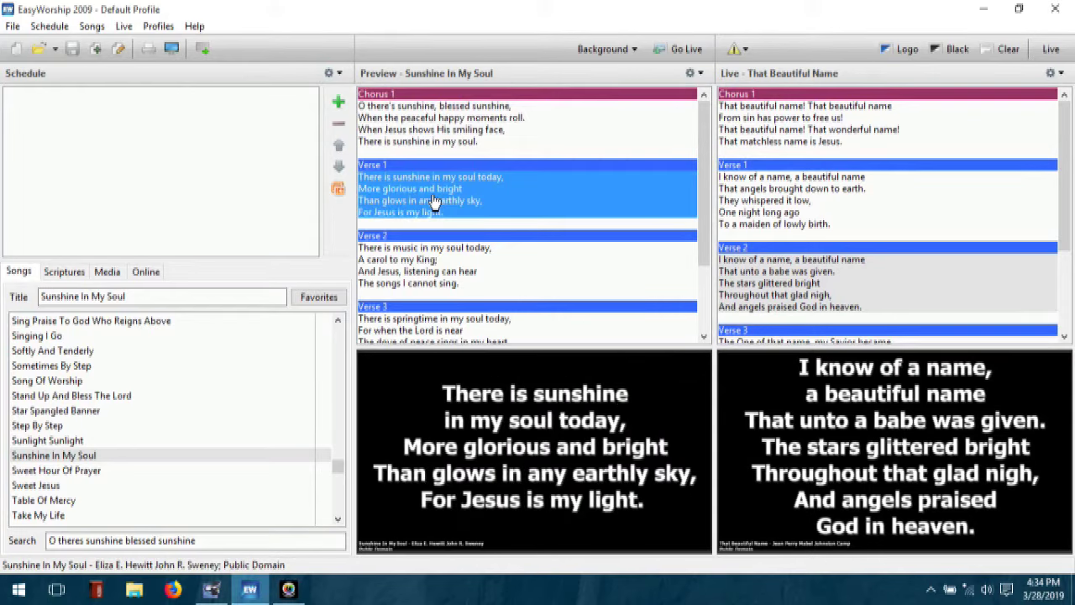
click(431, 277)
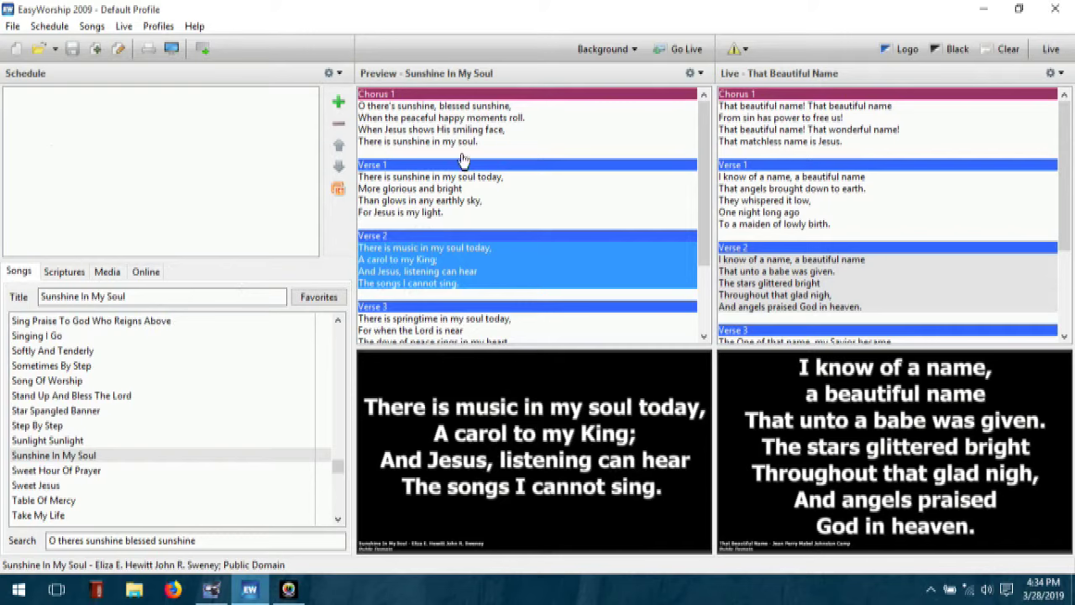
click(397, 117)
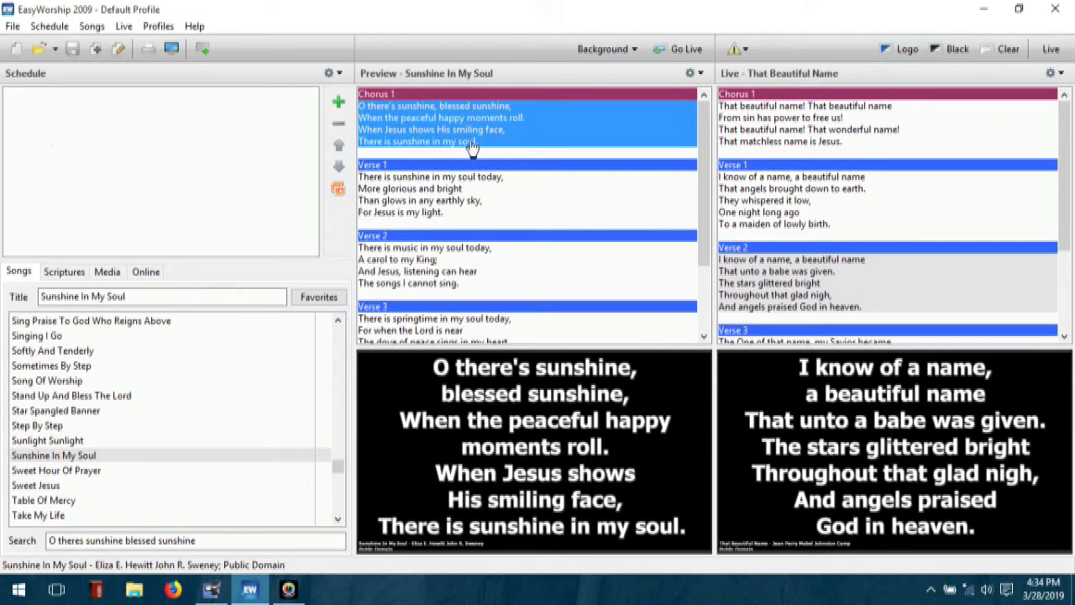
scroll(497, 261, down, 3)
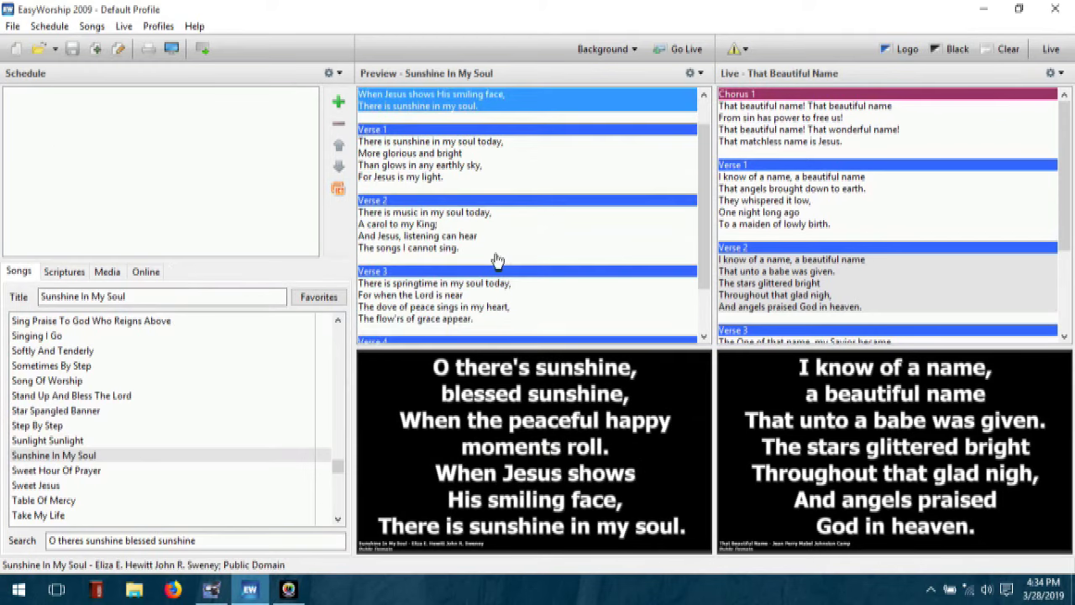
scroll(498, 261, up, 2)
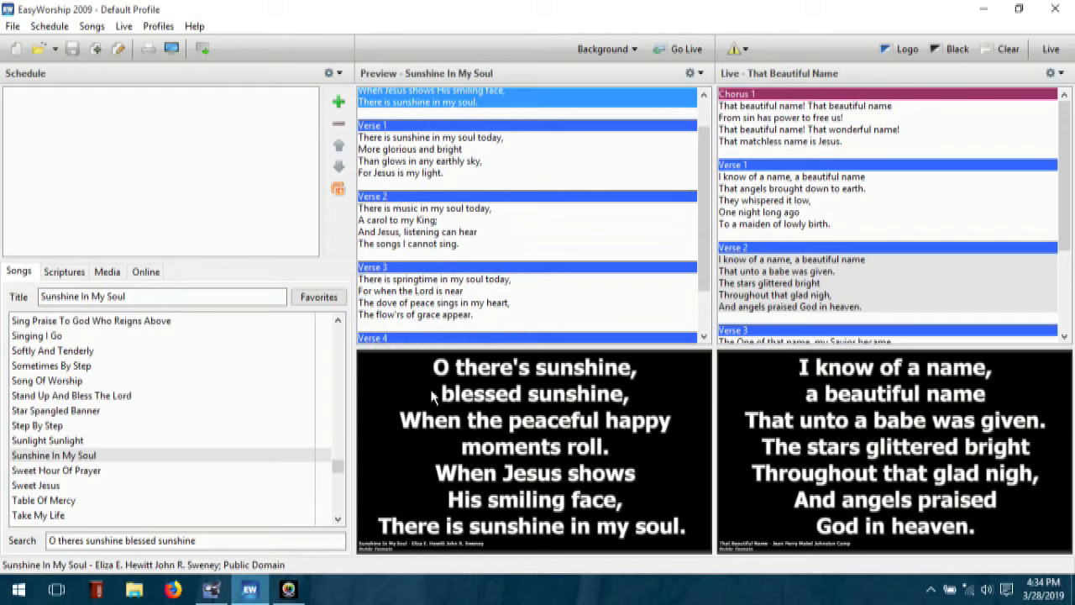
- Set the previewed song's background to the last image in the collection, the bright concert crowd with a raised hand
click(613, 51)
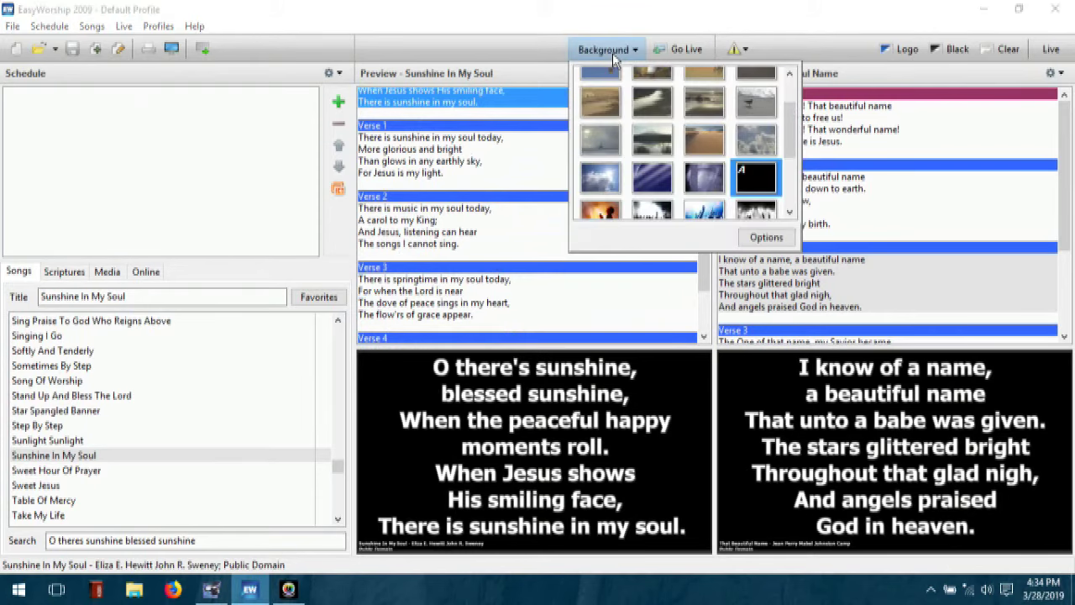
scroll(631, 163, up, 2)
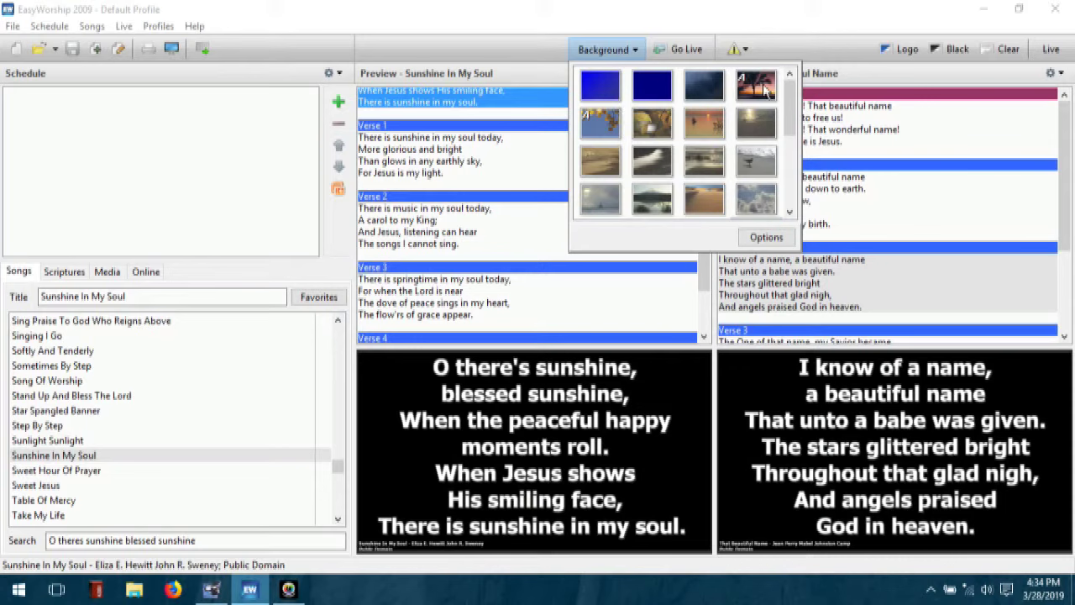
scroll(677, 126, down, 5)
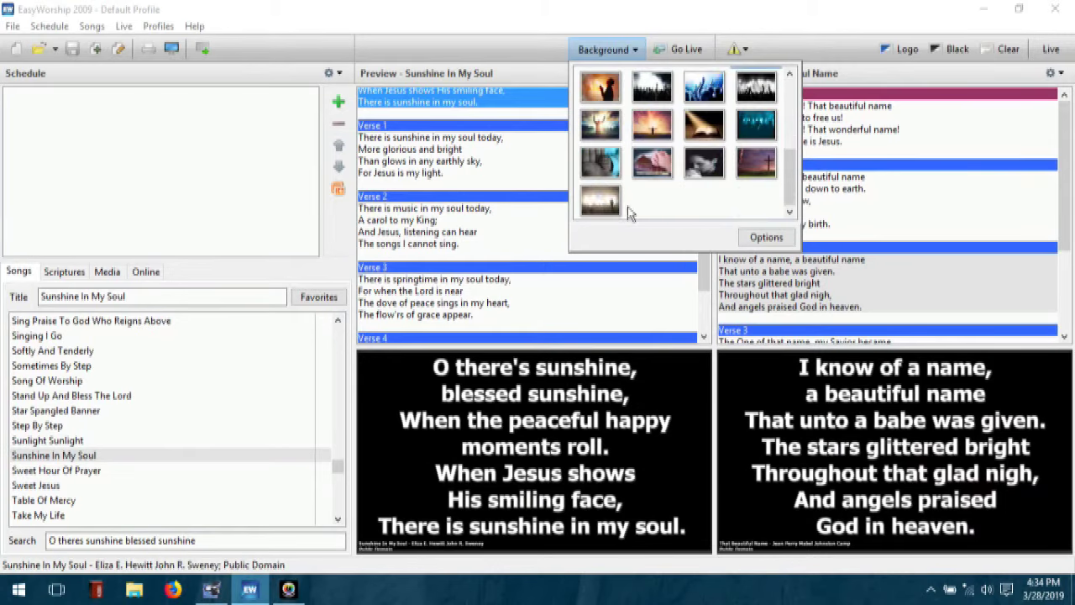
click(593, 202)
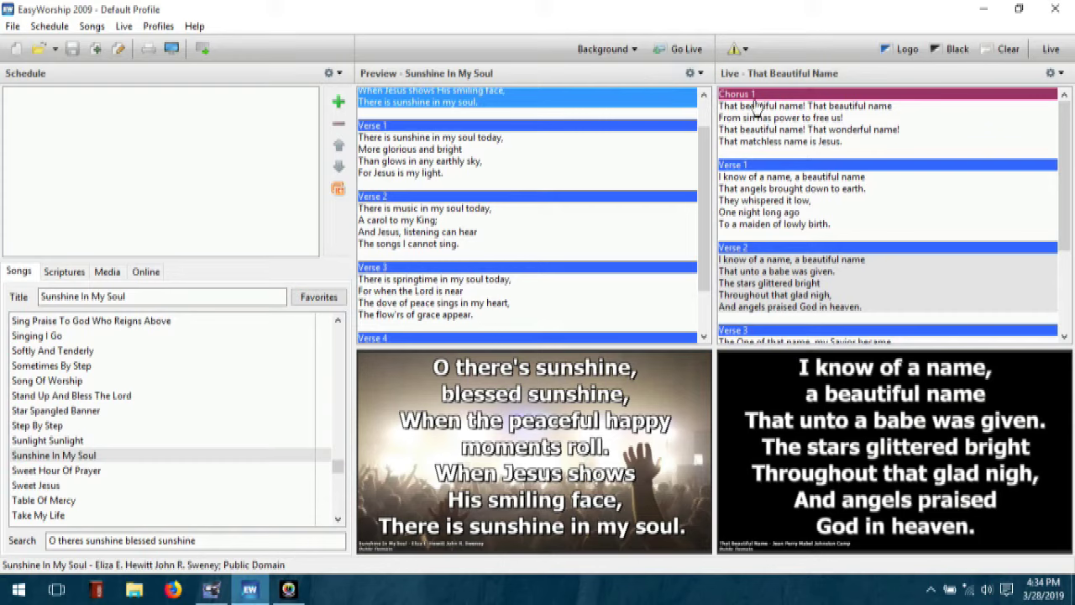
- Show Chorus 1 of That Beautiful Name in the live pane and switch on the live output
click(782, 138)
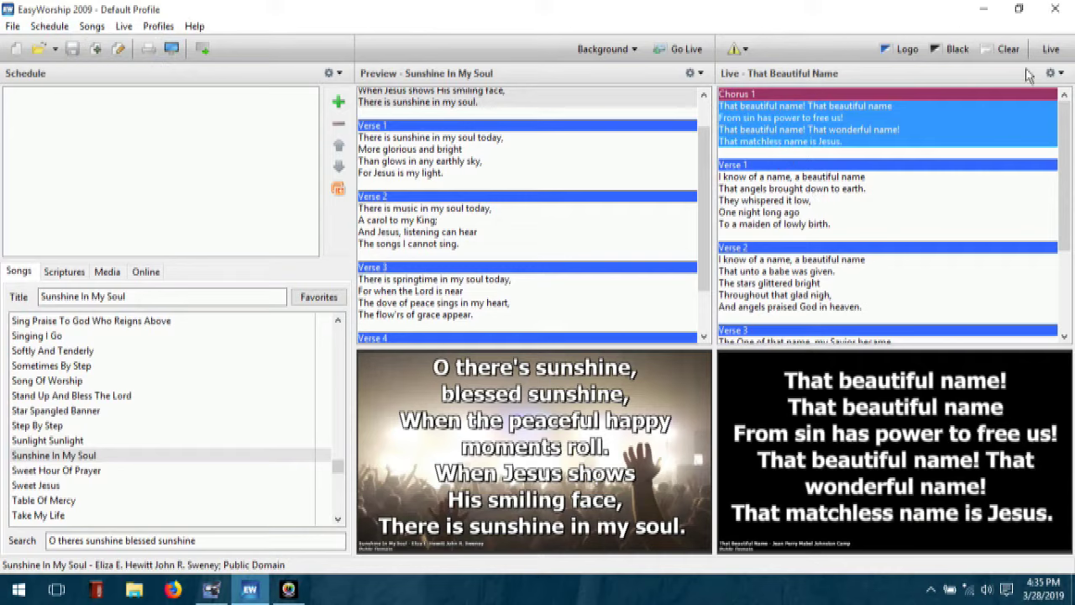
click(1049, 54)
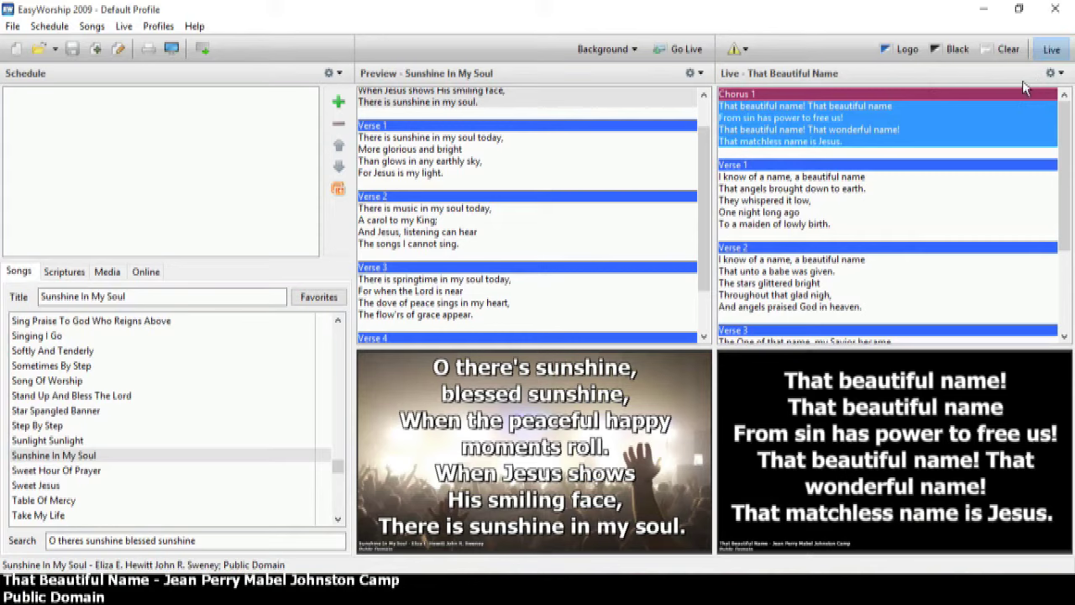
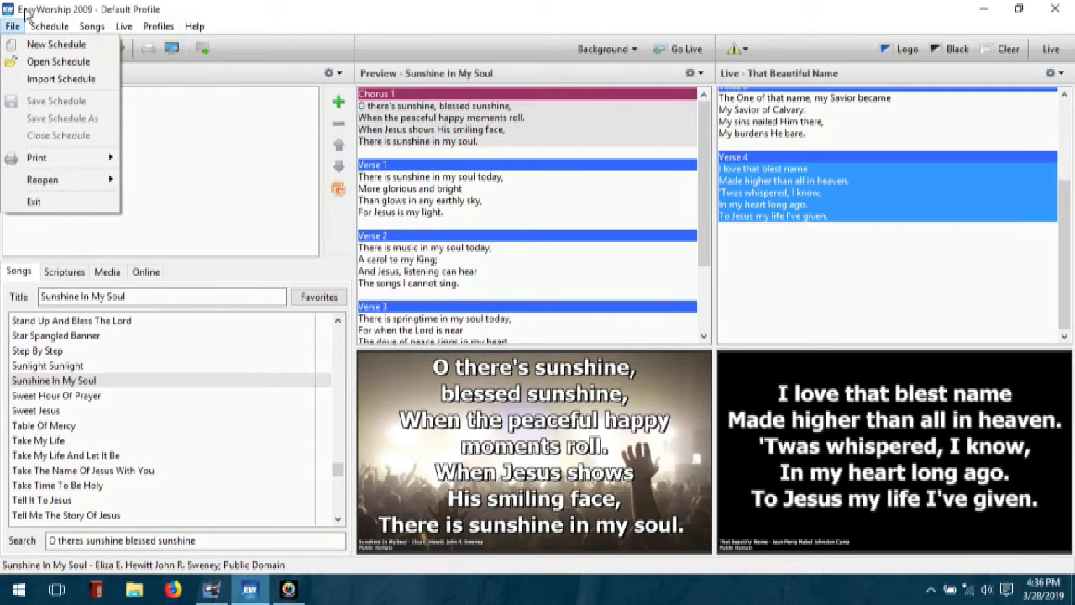
mouse_move(53, 32)
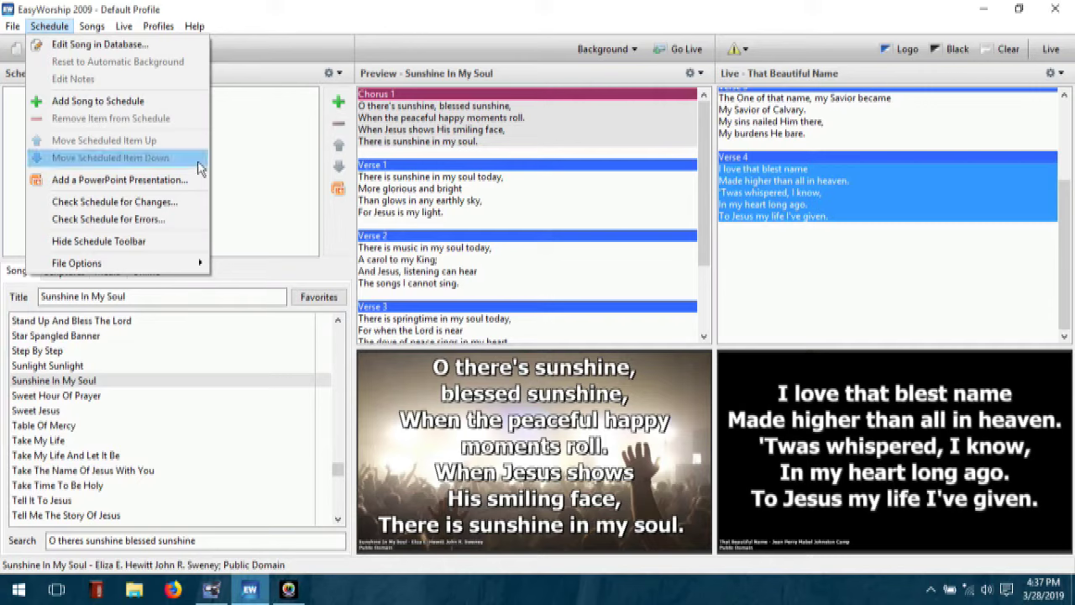
click(248, 163)
click(92, 26)
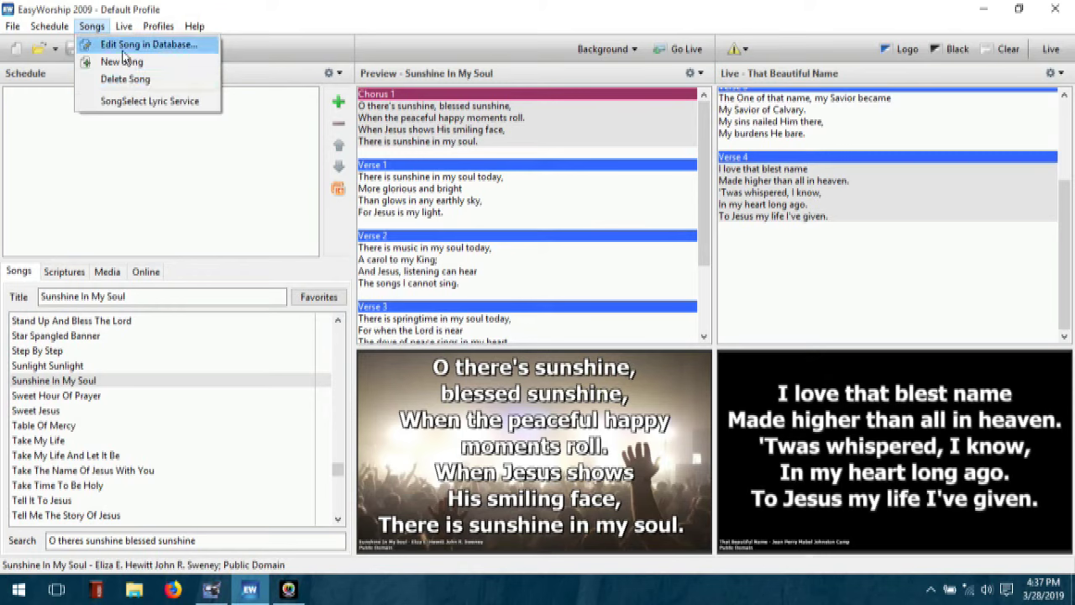
mouse_move(126, 29)
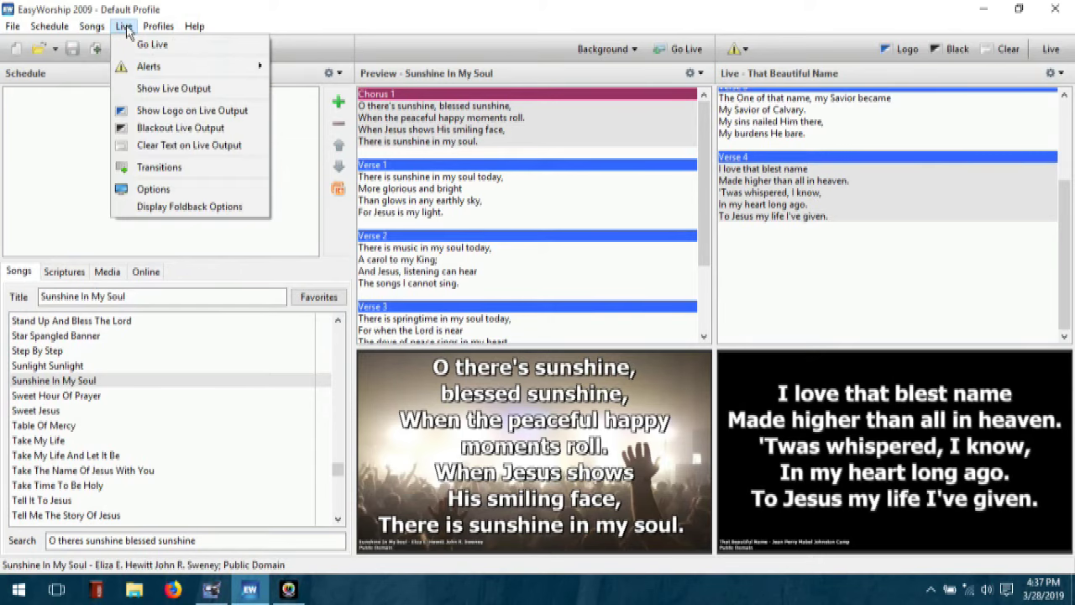
click(126, 28)
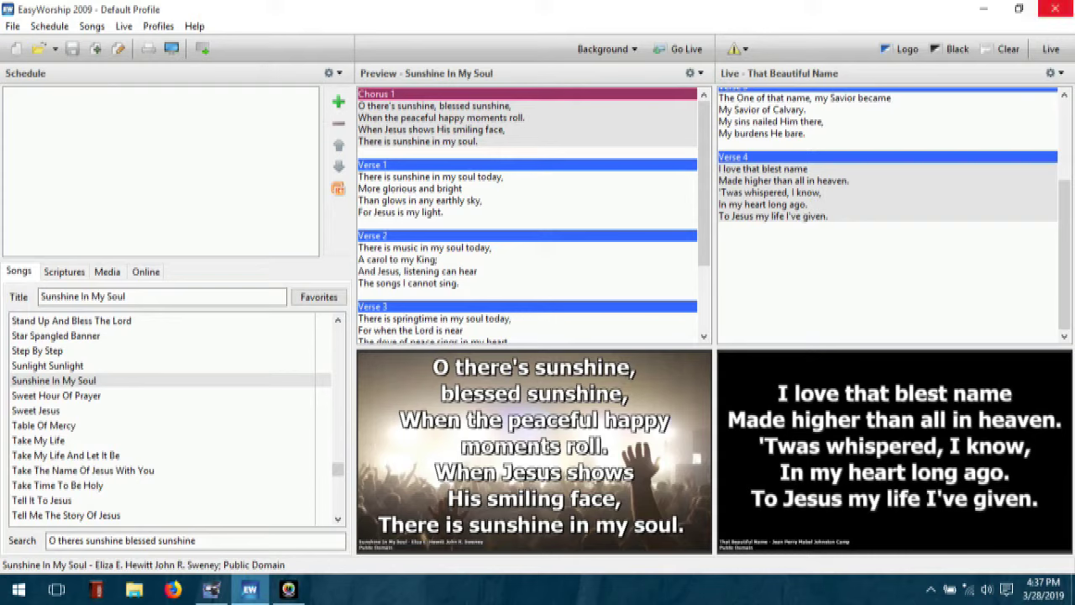
- Take the EasyWorship window out of full size, minimize it and refresh the Windows desktop
click(1019, 8)
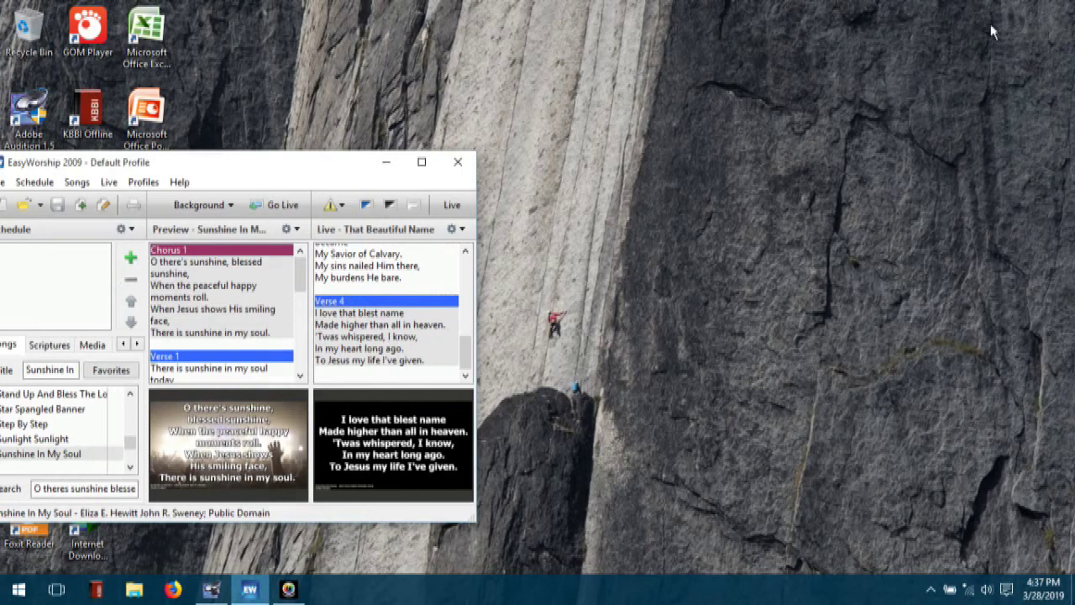
click(382, 164)
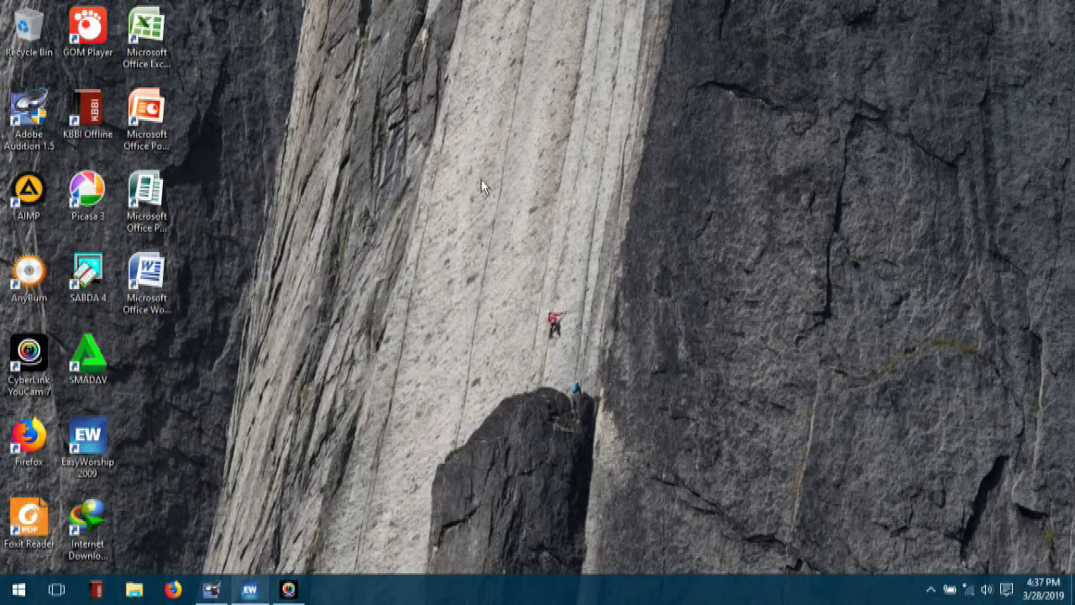
right_click(481, 180)
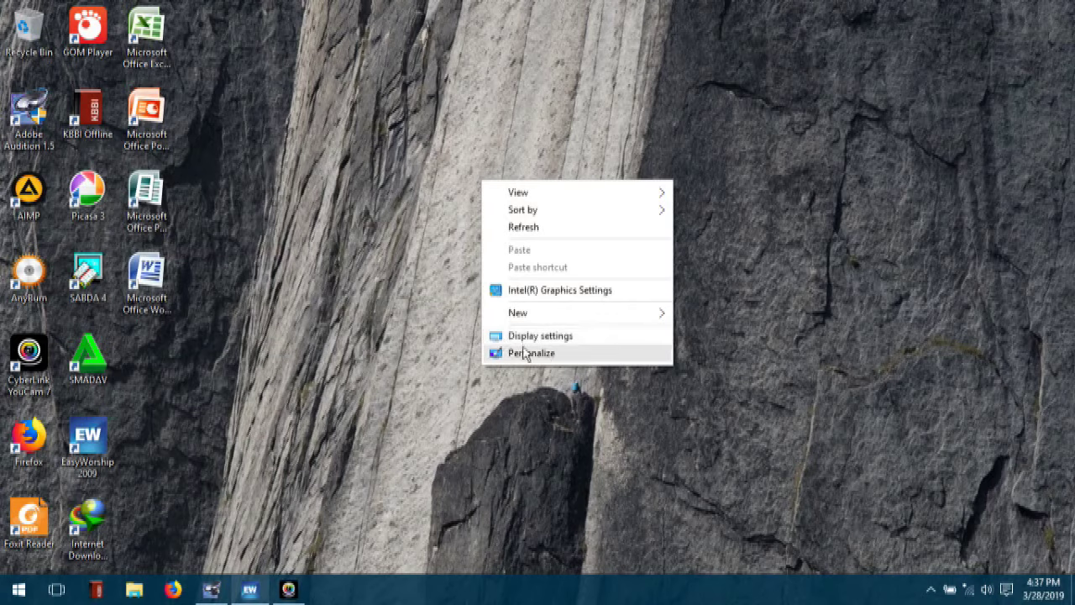
click(339, 215)
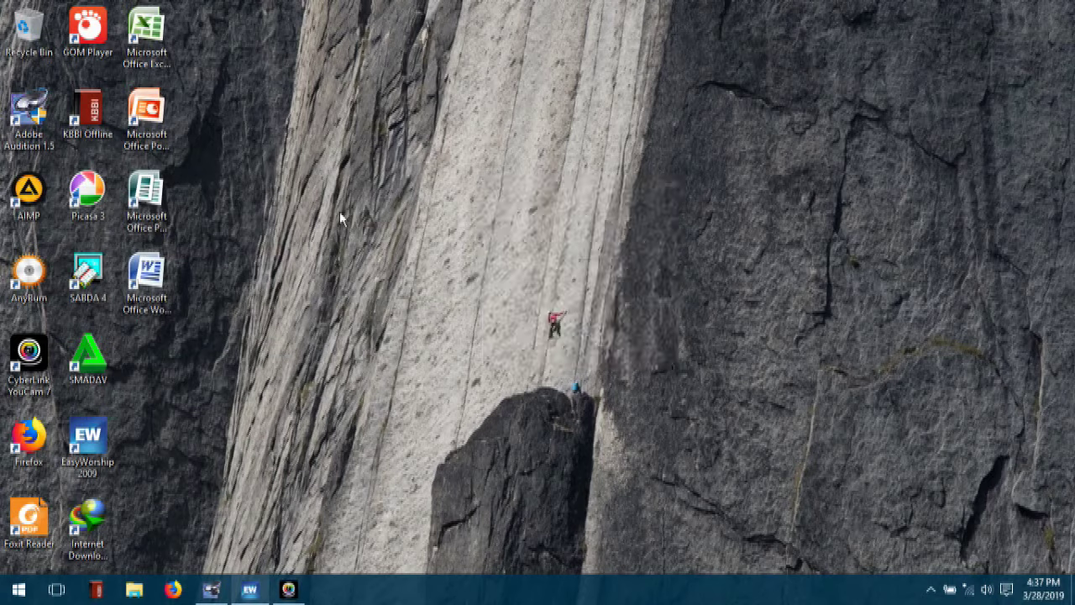
right_click(336, 210)
click(384, 259)
right_click(384, 258)
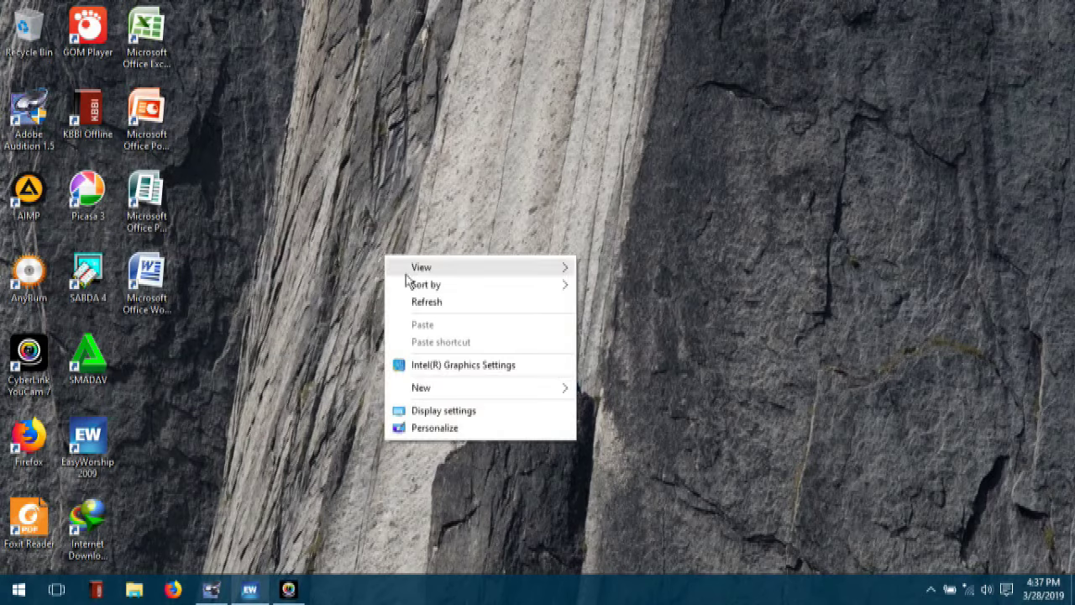
click(424, 302)
- Open the Windows display settings and look for available wireless displays to connect to
right_click(419, 161)
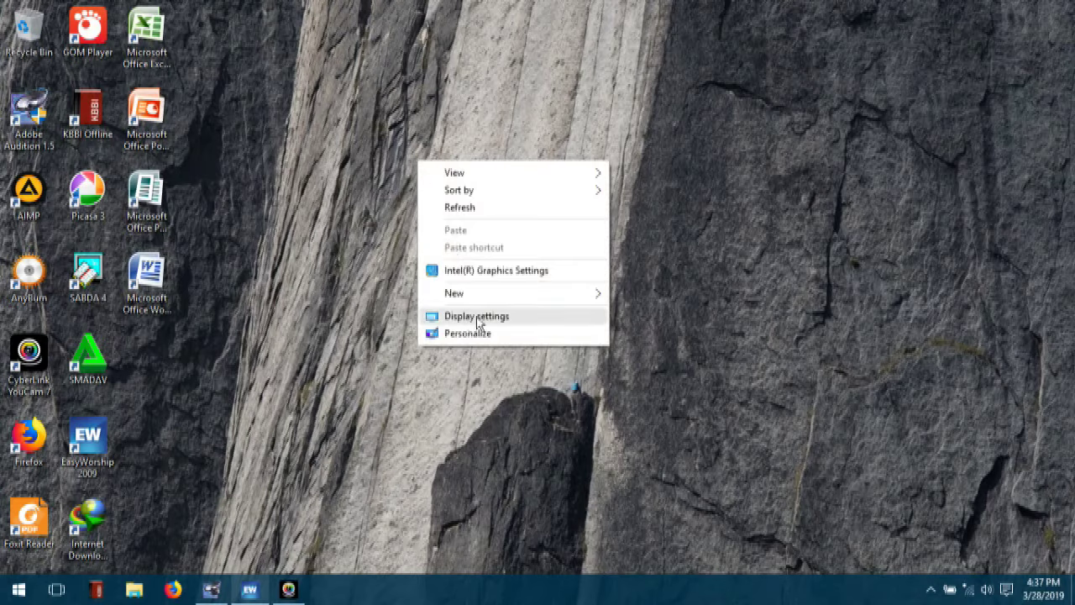
click(477, 317)
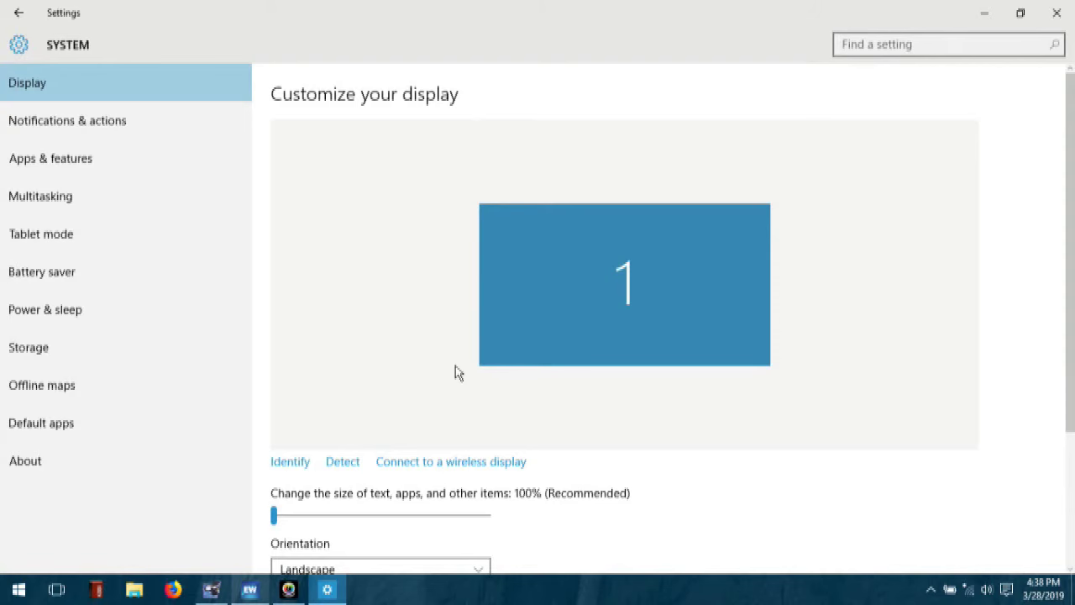
scroll(624, 319, down, 4)
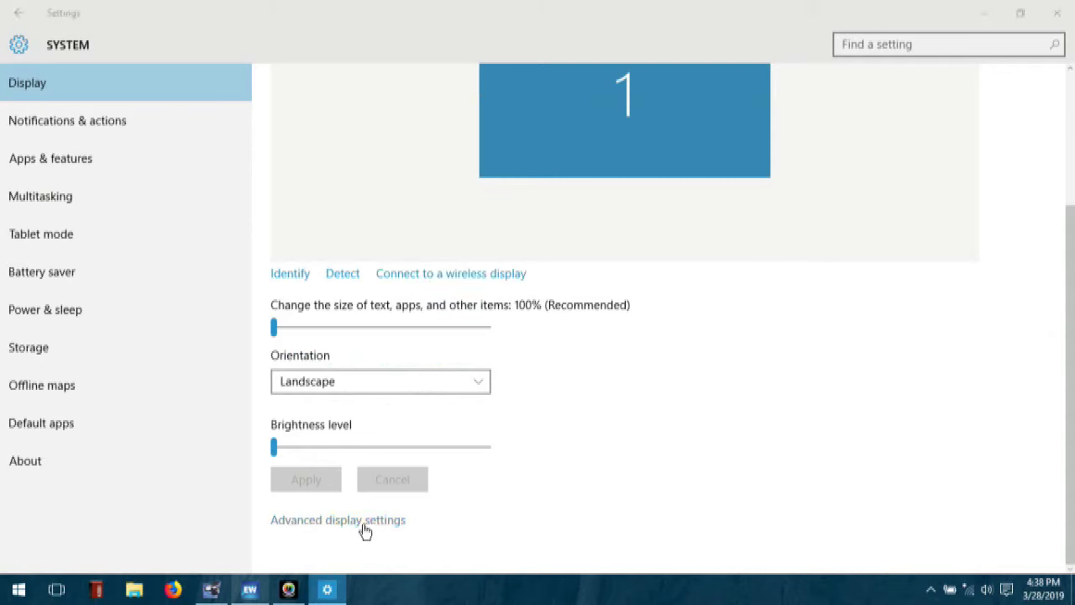
click(462, 281)
click(403, 279)
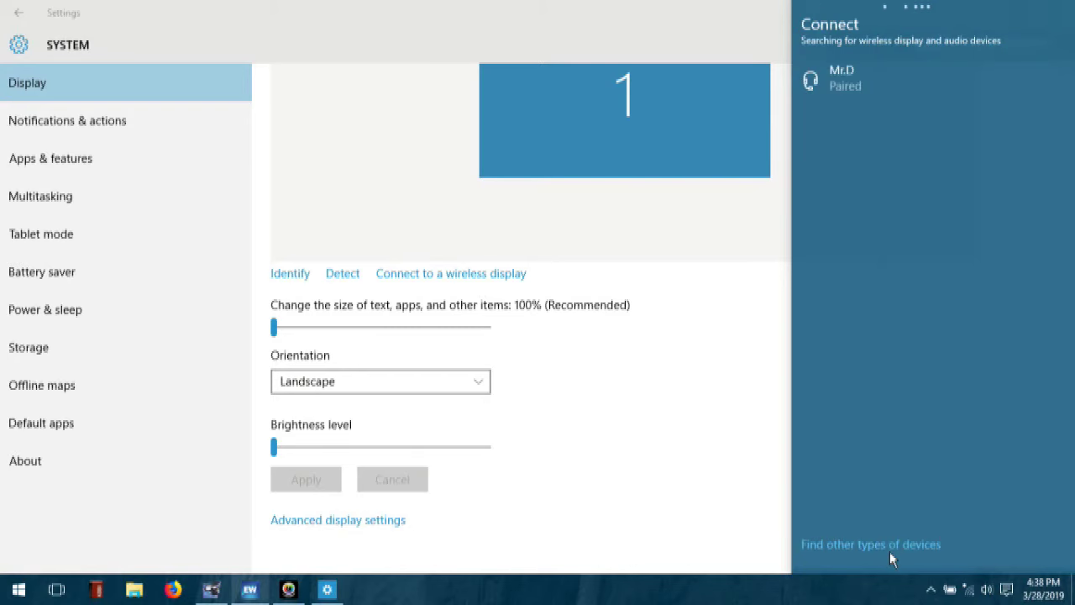
- Examine the resolution and related options in the advanced display settings, and close Settings
click(339, 511)
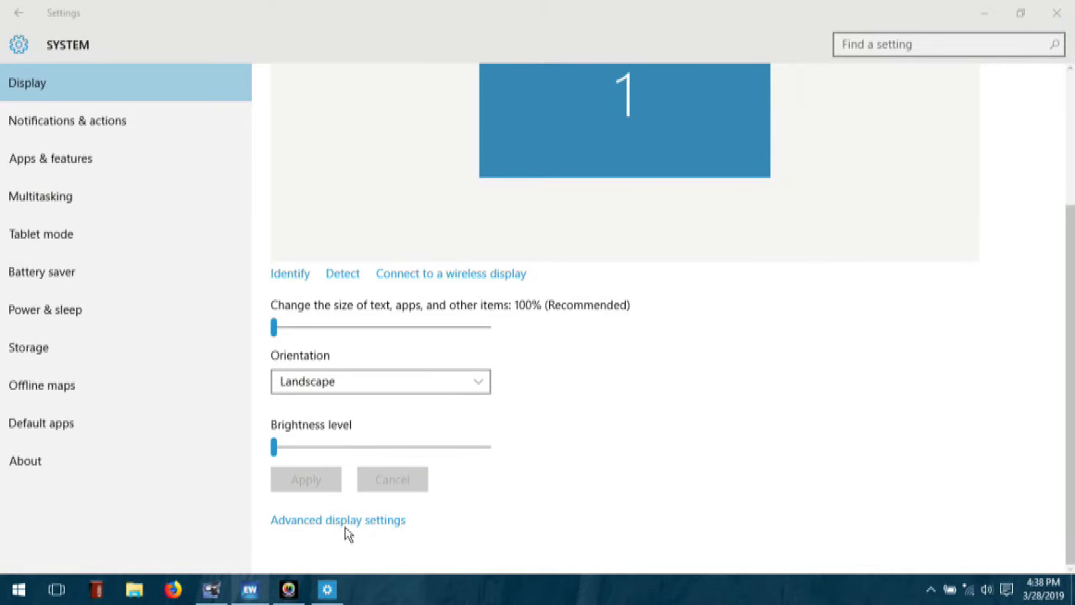
click(341, 524)
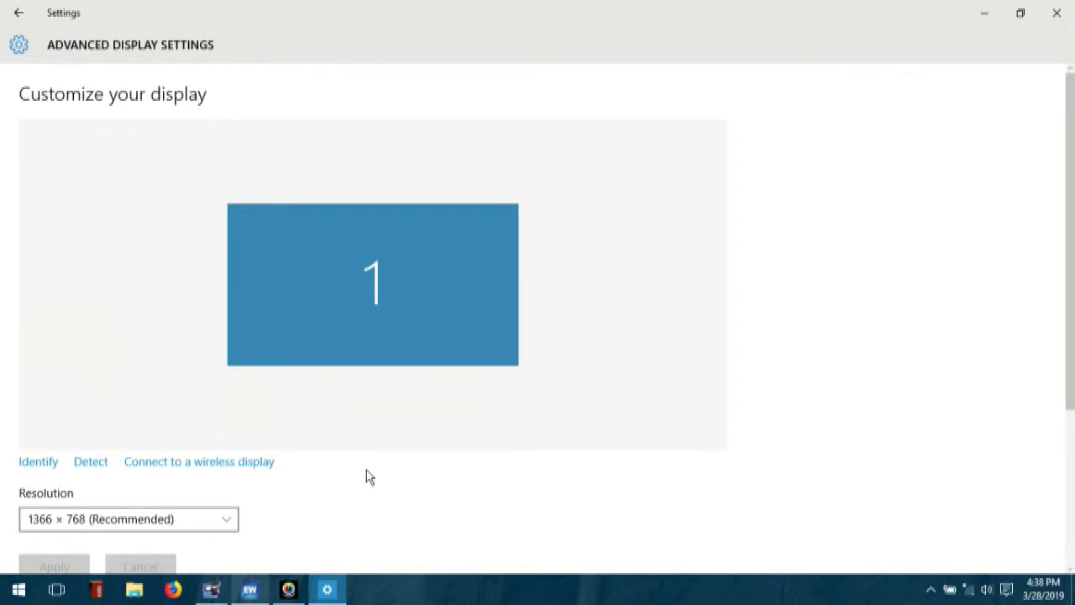
scroll(367, 475, down, 3)
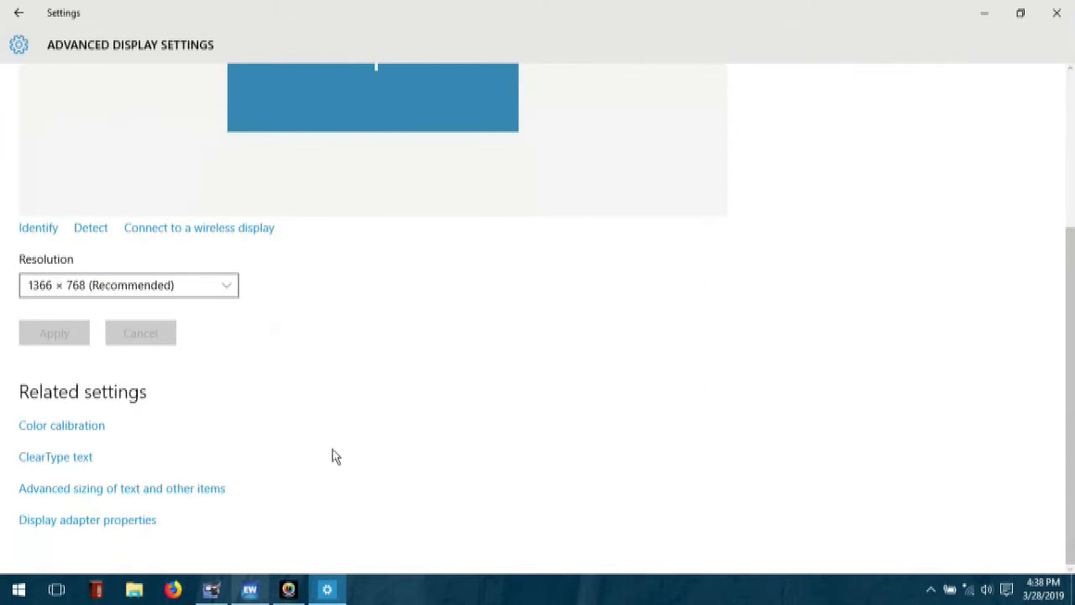
click(1057, 12)
right_click(386, 174)
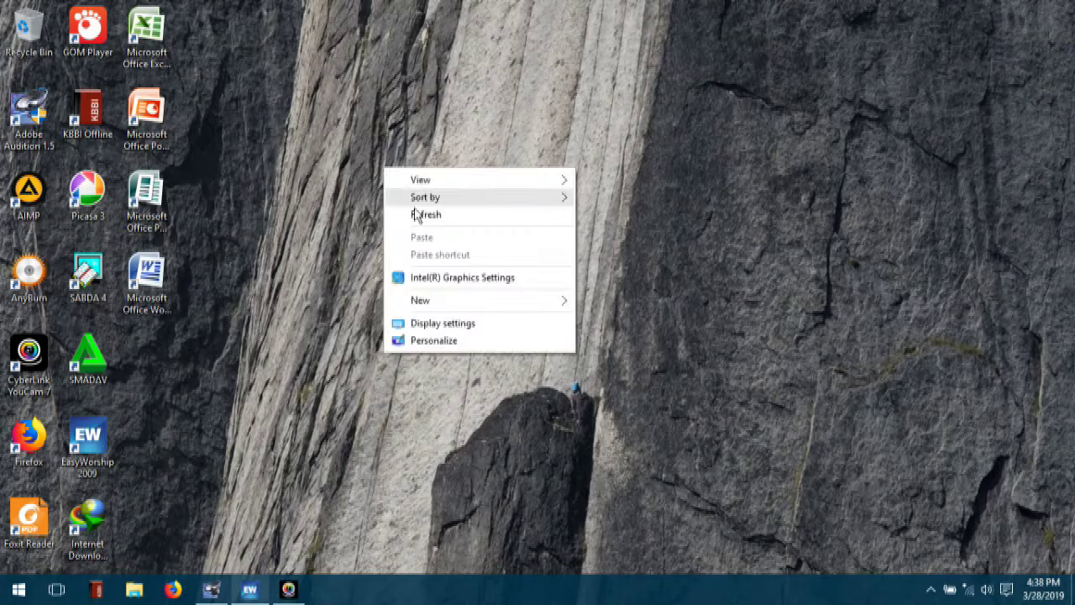
click(415, 215)
right_click(415, 215)
click(434, 265)
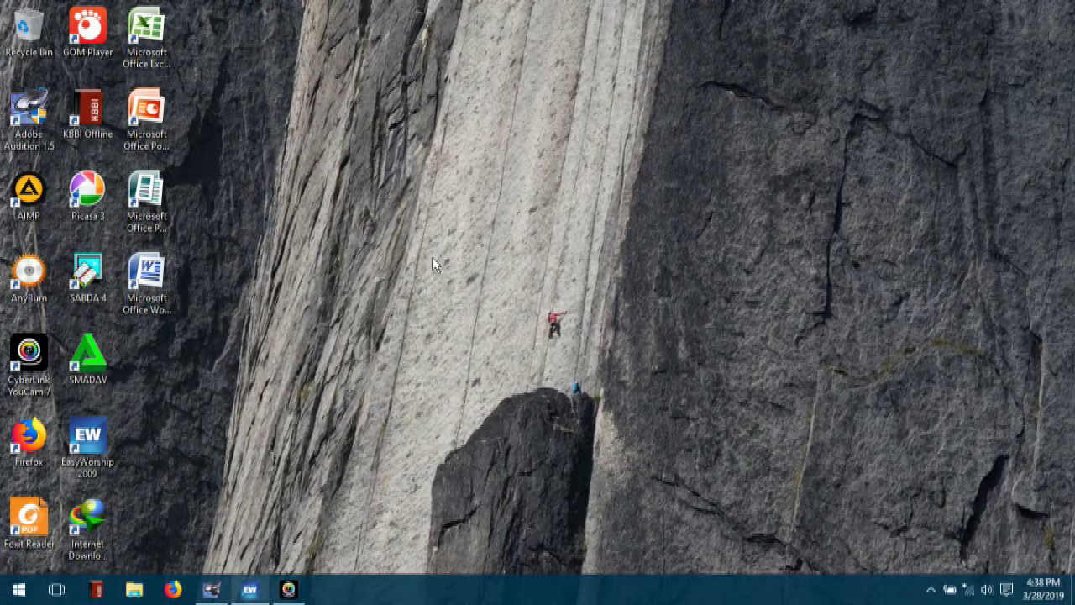
- Open the Windows projection modes, choose Extend, and review the available modes once more before closing them
key(super)
key(super)
right_click(420, 218)
key(super+p)
click(440, 257)
key(super+p)
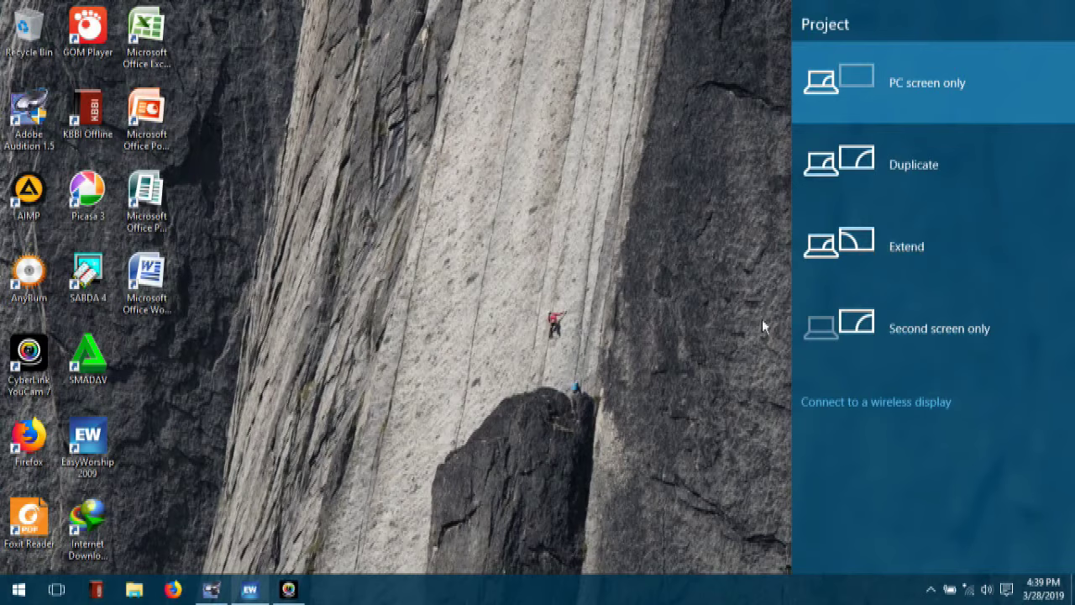
click(857, 243)
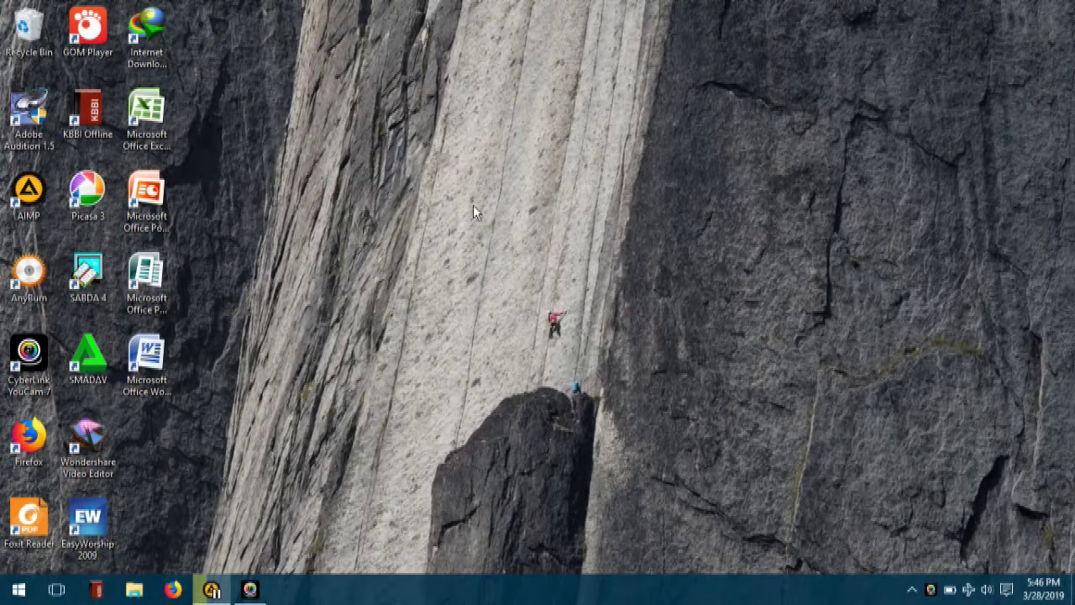
key(super+p)
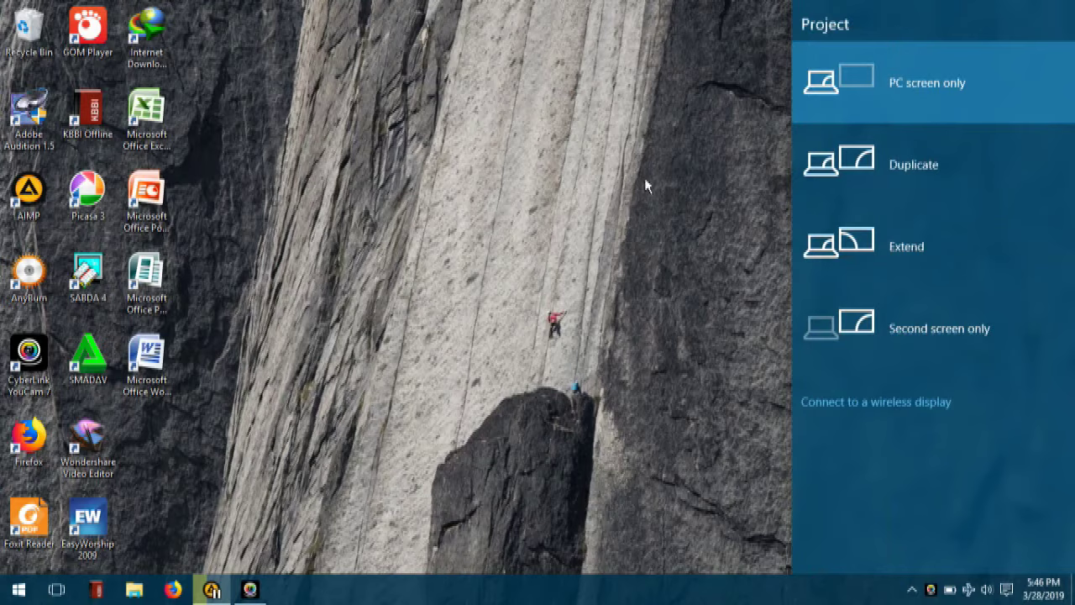
key(Escape)
- Switch to EasyWorship 2009 and start a new song titled KASIH IBU
click(252, 590)
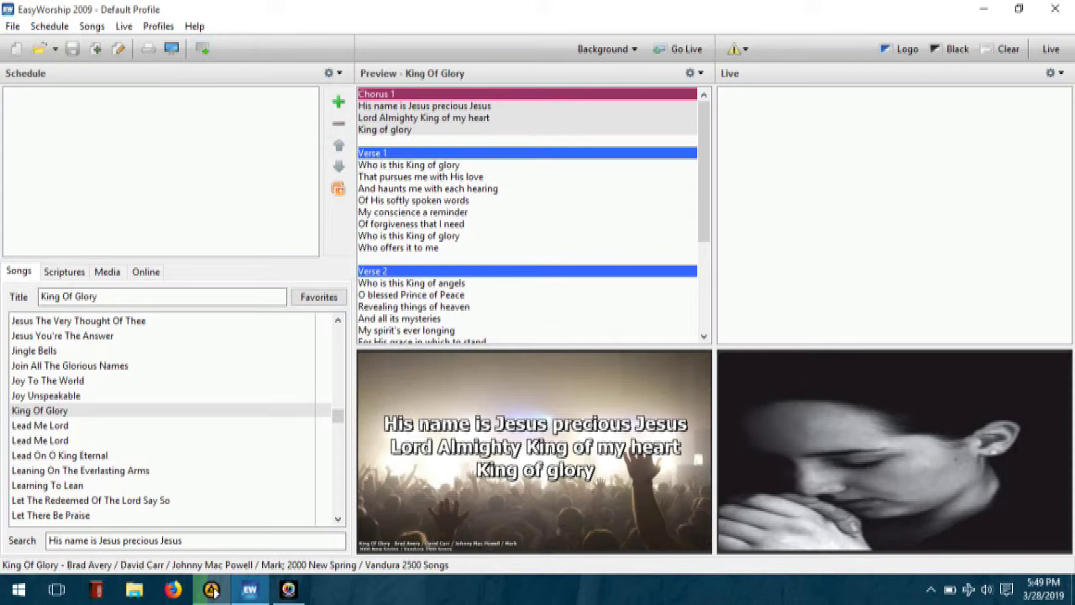
click(84, 27)
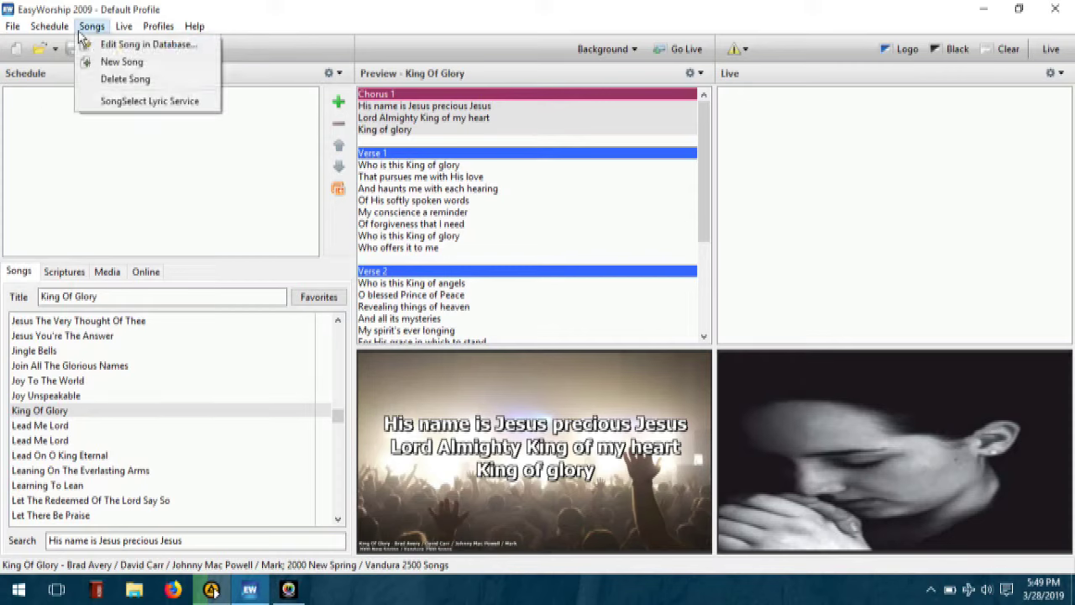
click(116, 63)
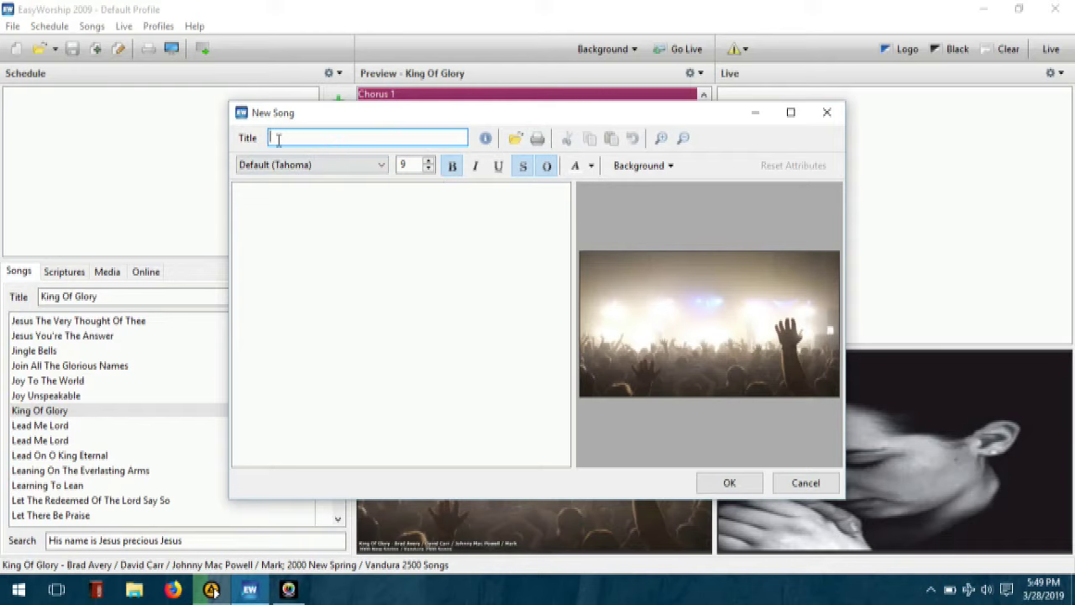
text(kas)
- Enter the first lyric block as two lines: KASIH IBU KEPADA BETA and TAK TERHINGGA SEPANJANG MASA
click(299, 213)
text(KASIH I)
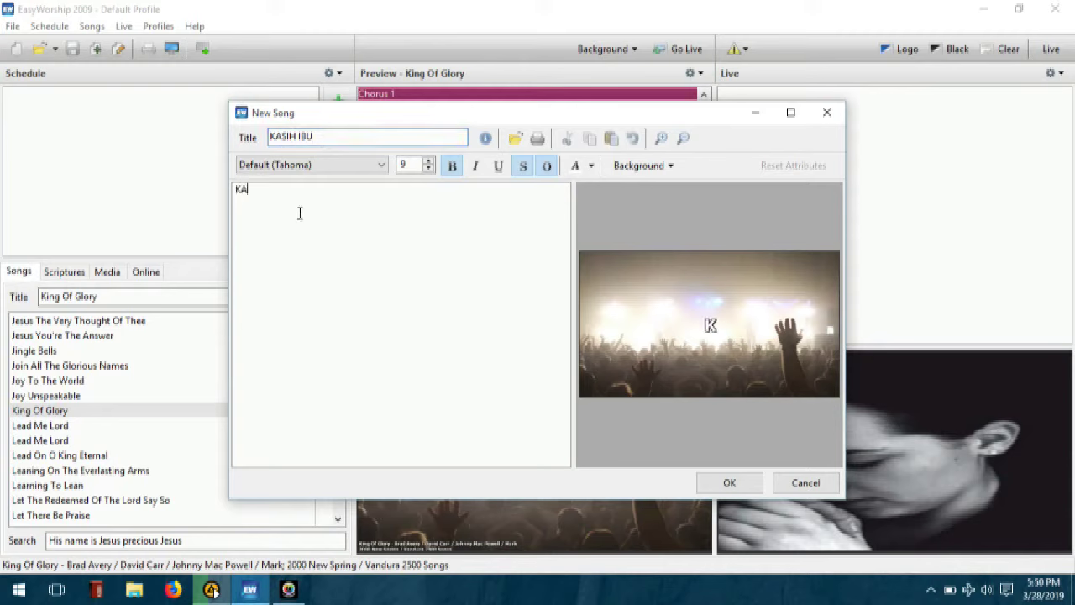
text(BU)
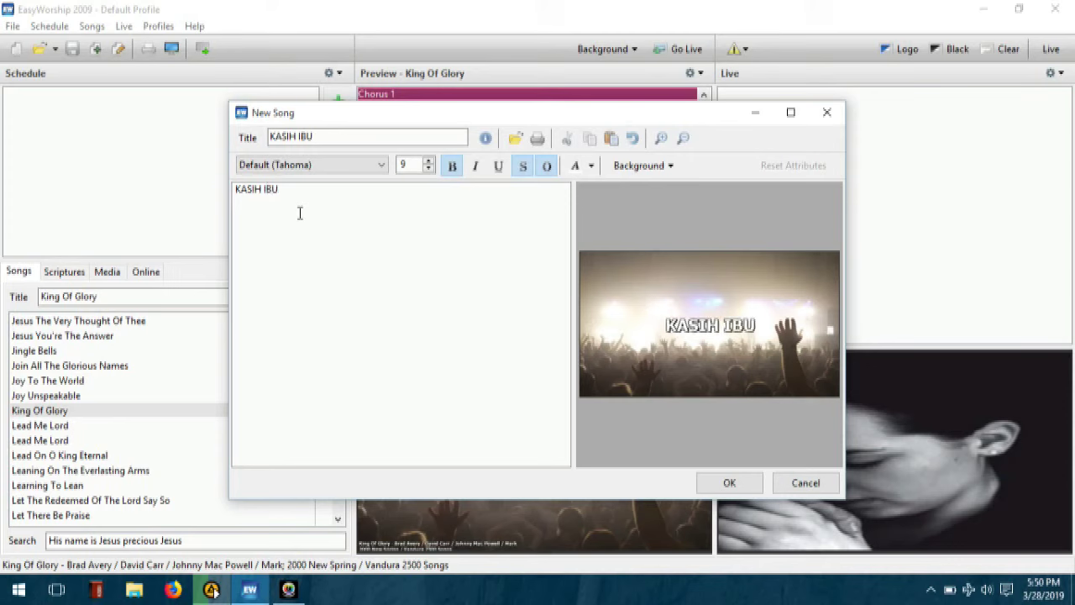
text( KEP)
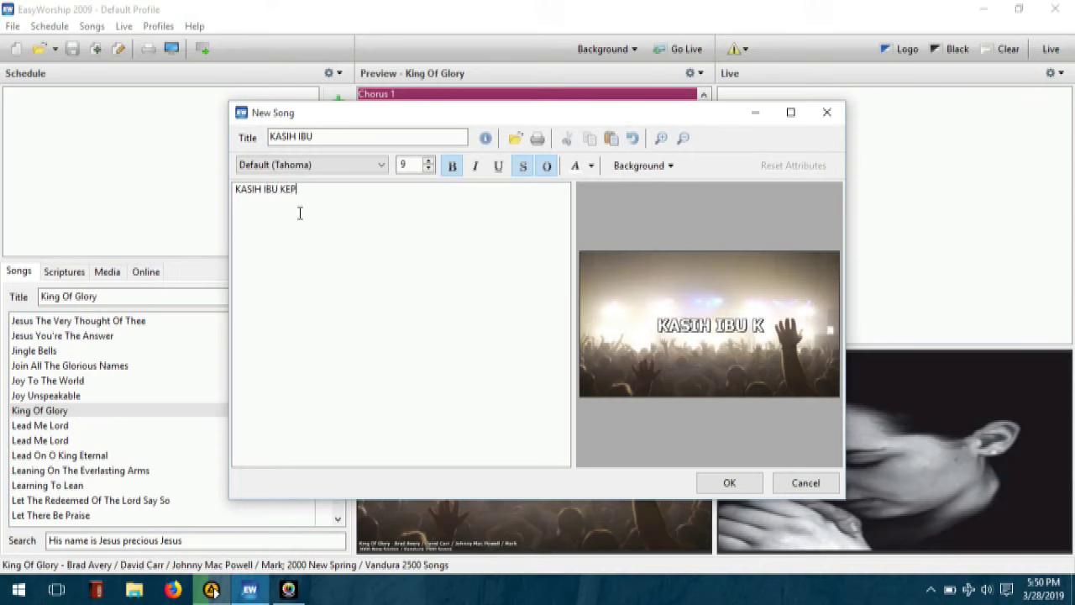
text(ADA B)
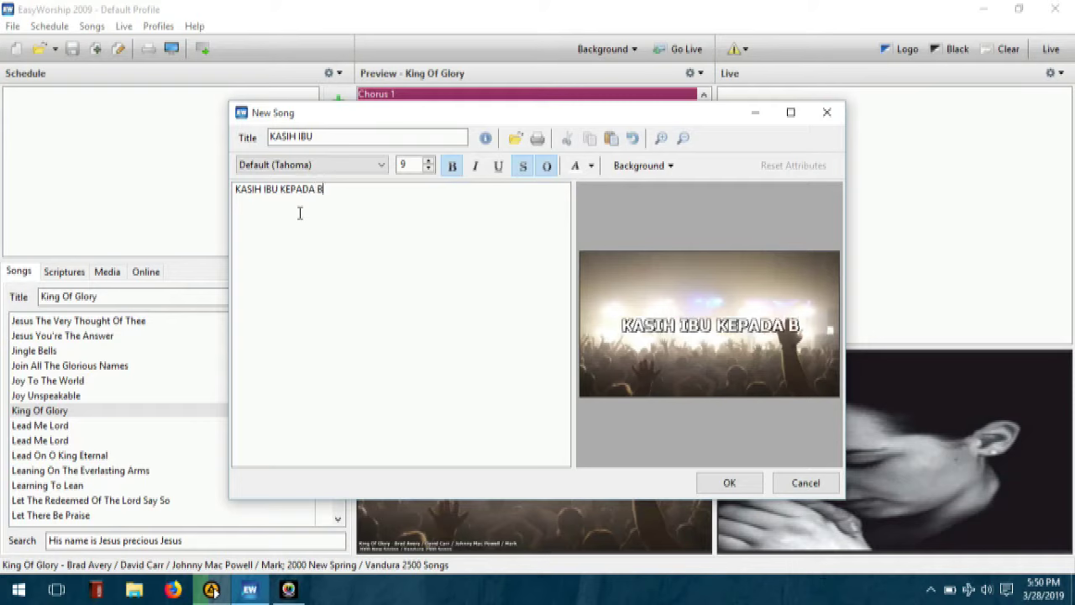
text(ETA )
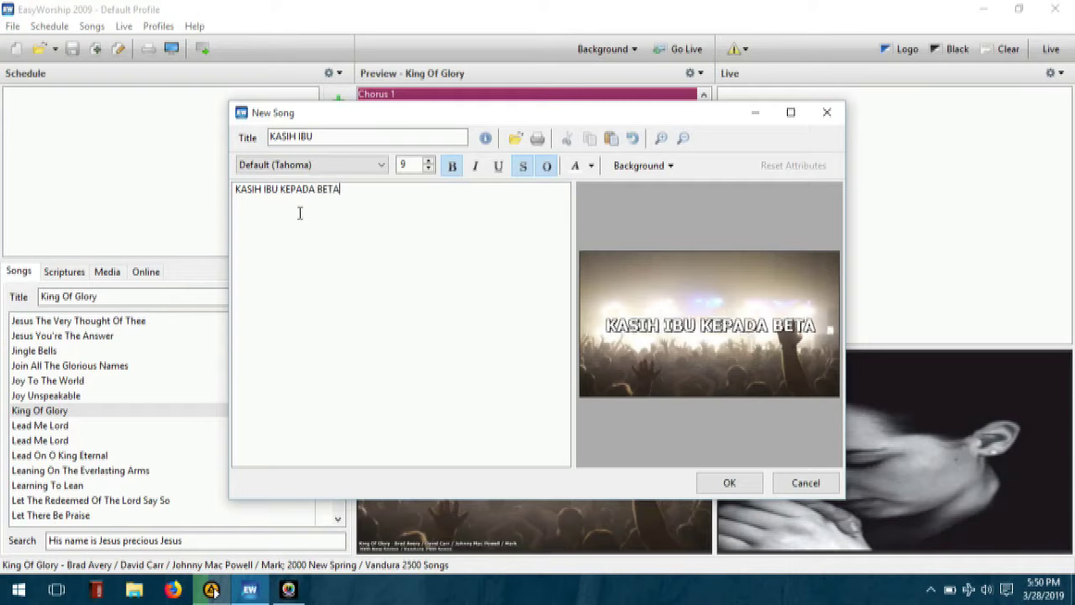
text(TA )
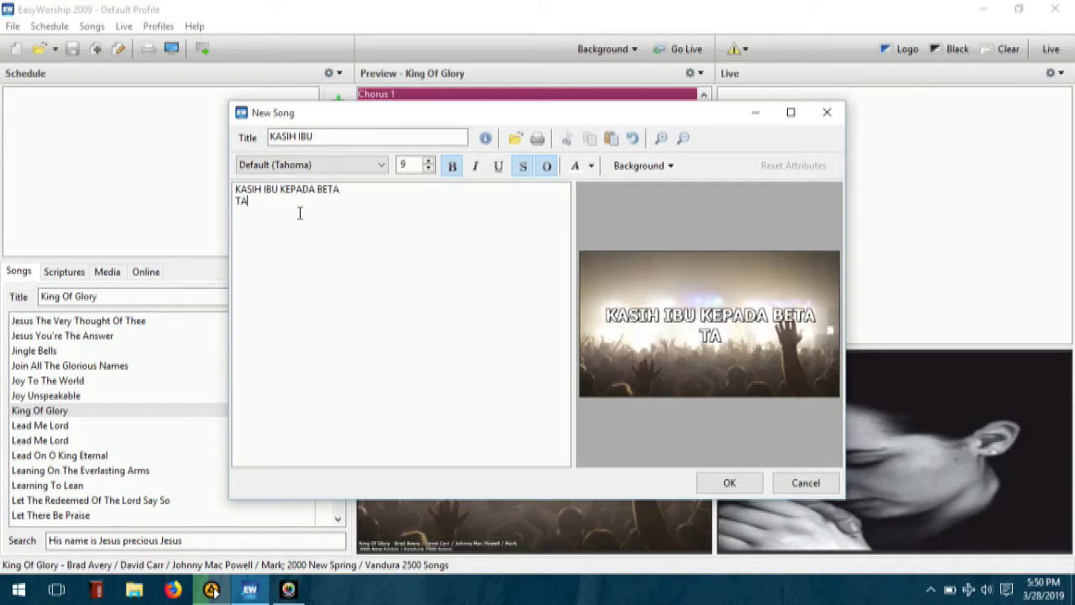
text(TERHIN)
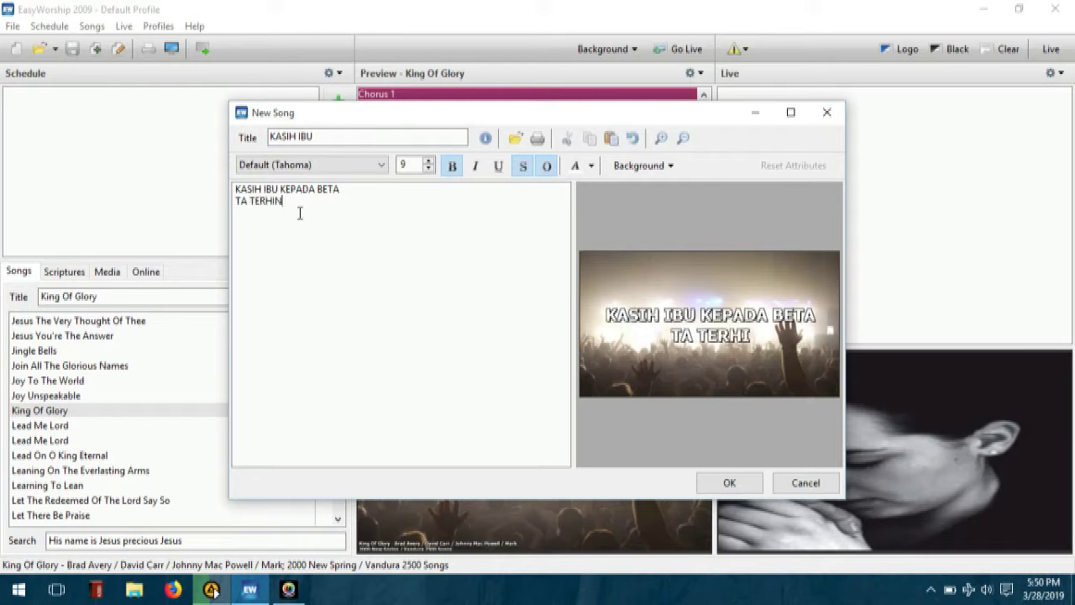
text(GGA SEPAN)
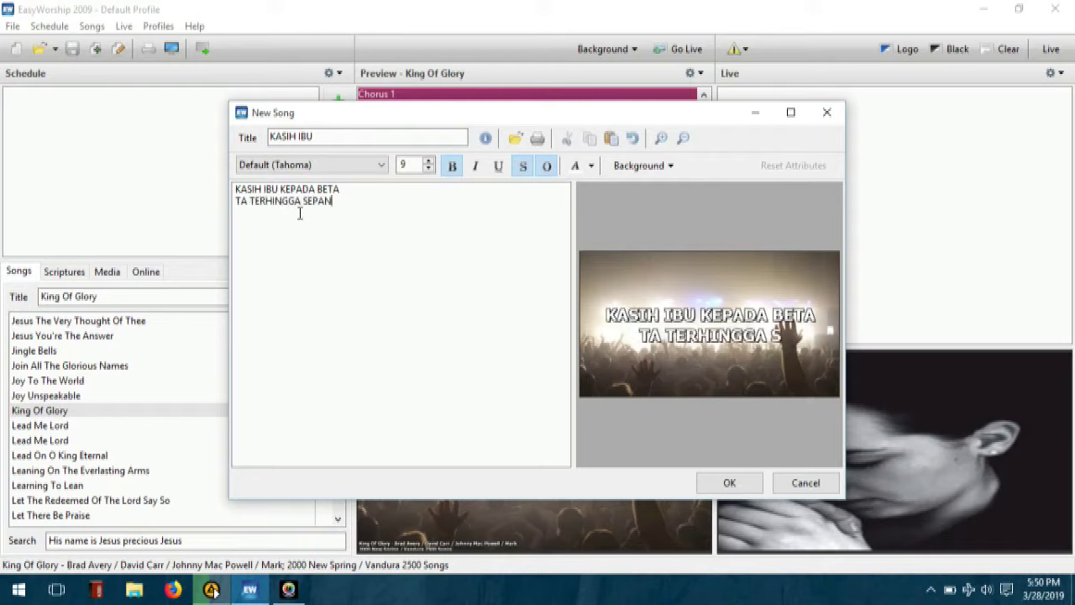
text(JANG MASA)
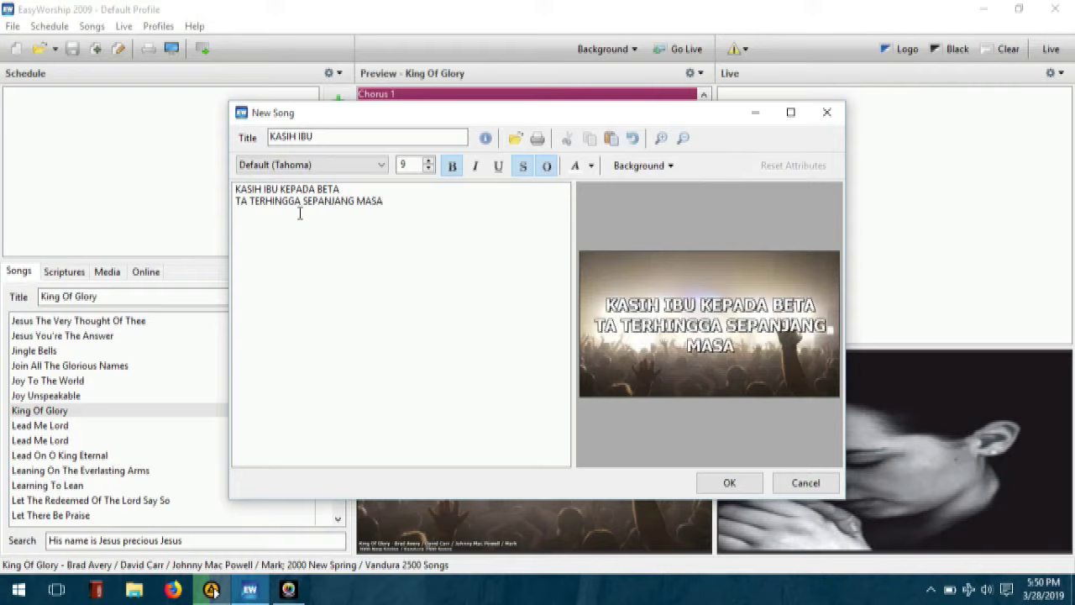
click(245, 201)
text(K)
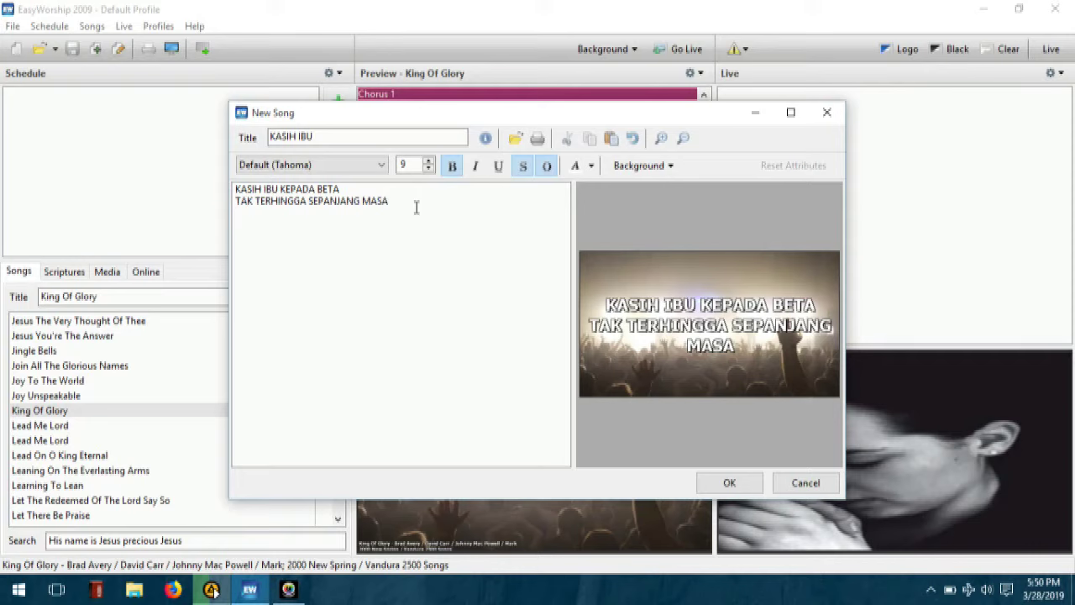
- Add a second lyric block, separated by a blank line, reading HANYA MEMBERI TAK HARAP KEMBALI
text(HANYA)
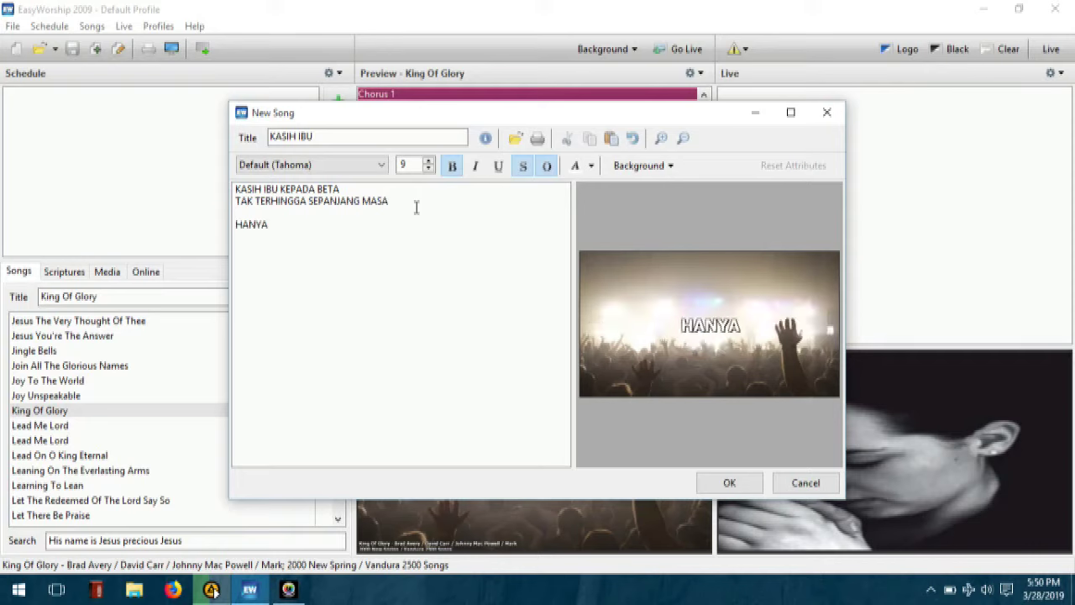
text( MEMBERI)
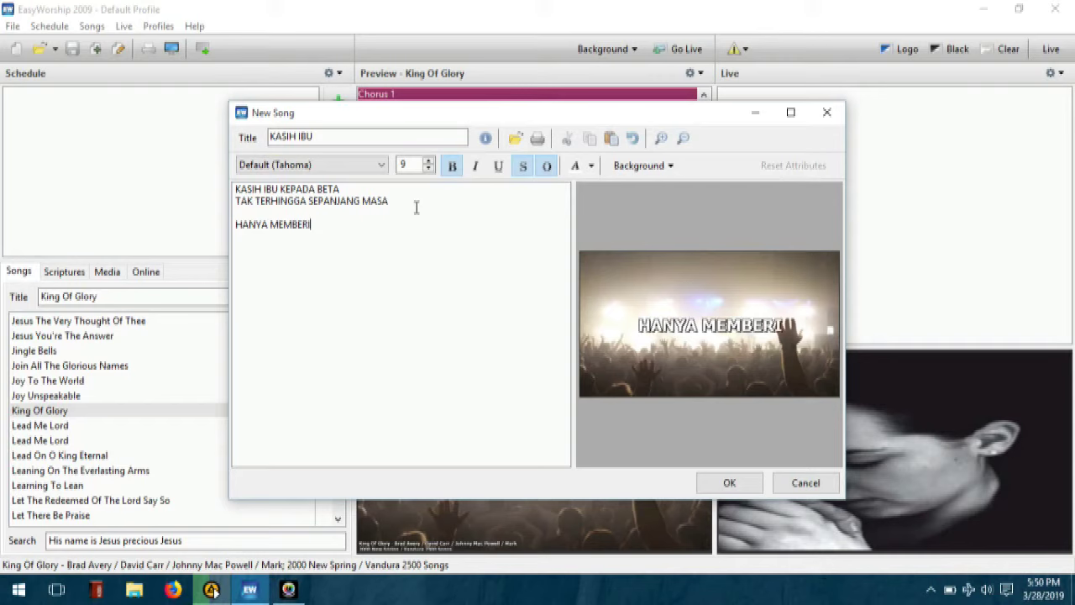
text( TAK H)
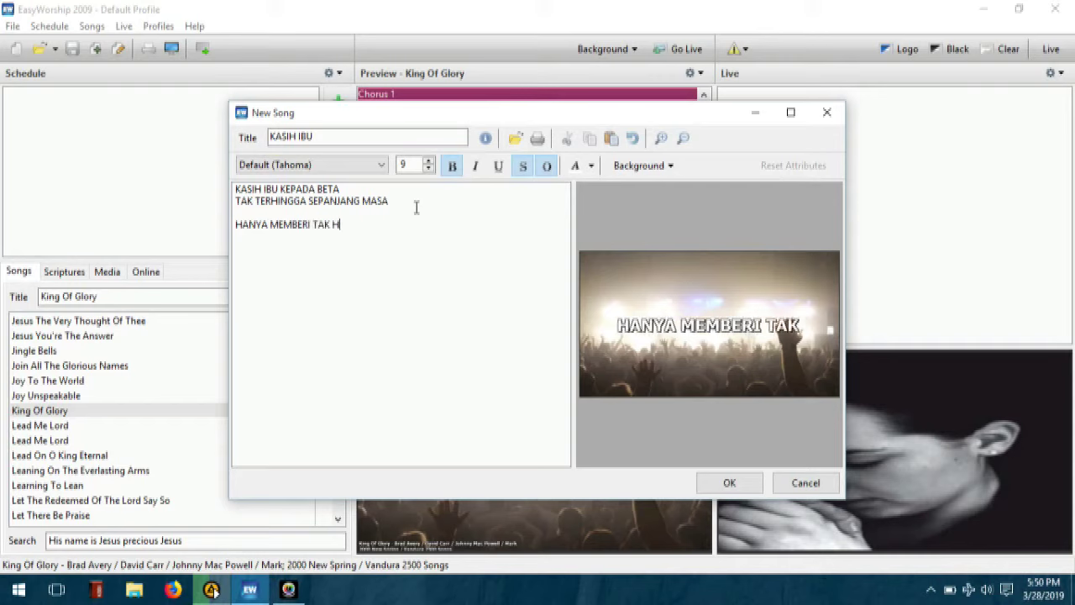
text(ARAP KEM)
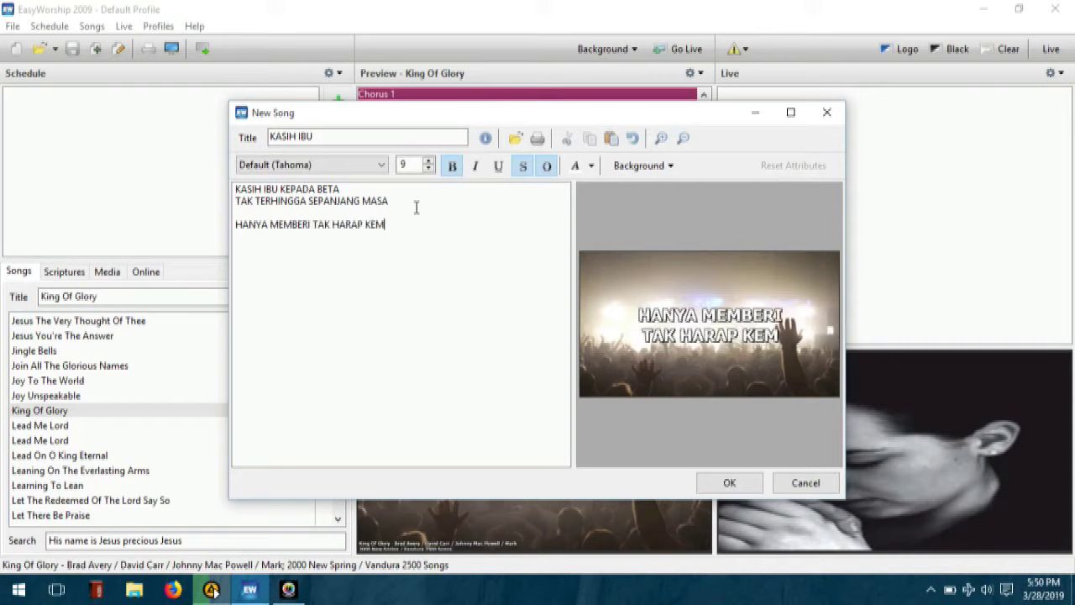
text(BAK)
text(LI)
- Add a third lyric block, separated by a blank line, reading BAGAI SANG SURYA MENERANGI DUNIA
text(BAGAI SANG)
text( SURYA M)
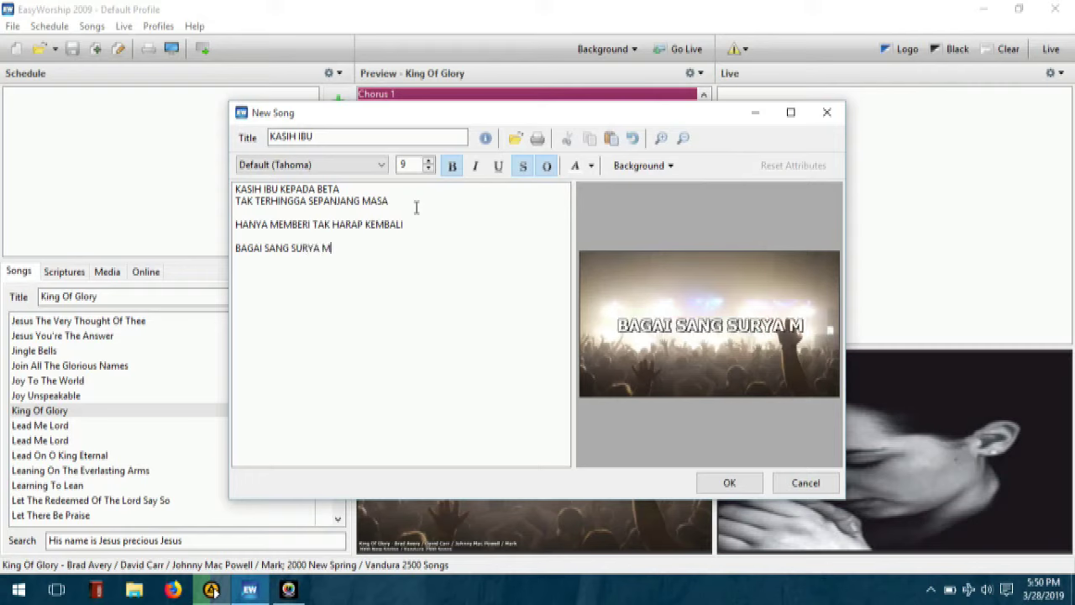
text(ENERANGI)
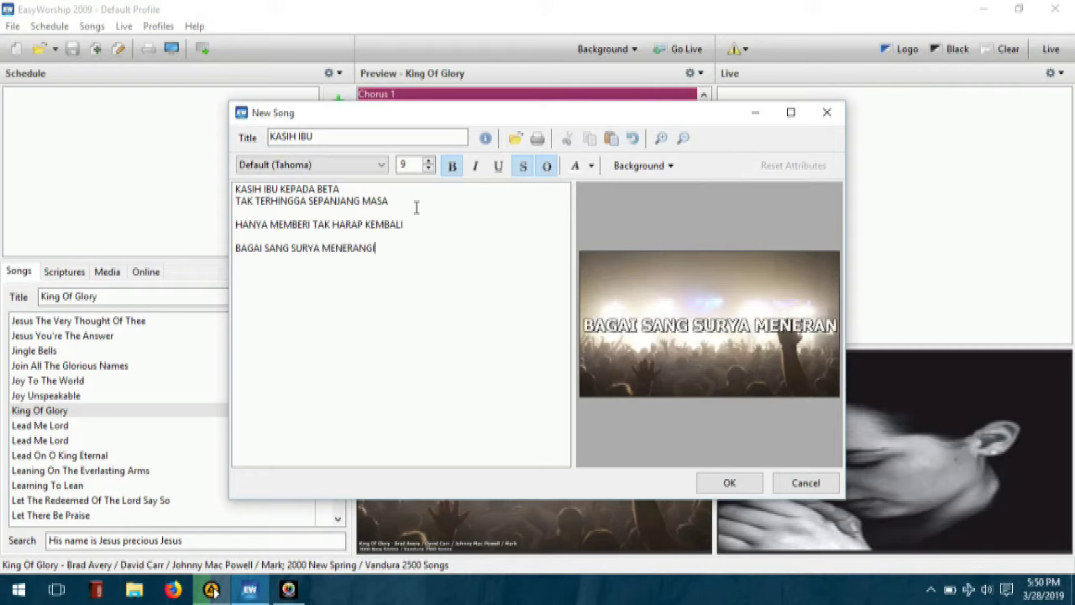
text( DUNIA)
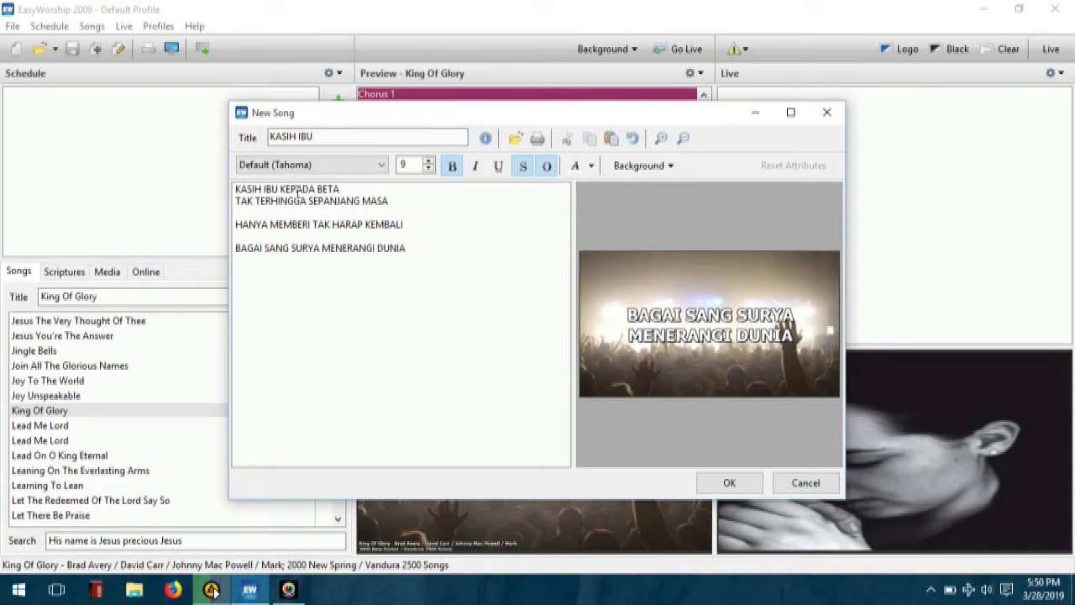
- Preview how each of the three lyric blocks of KASIH IBU appears as a separate slide
click(300, 227)
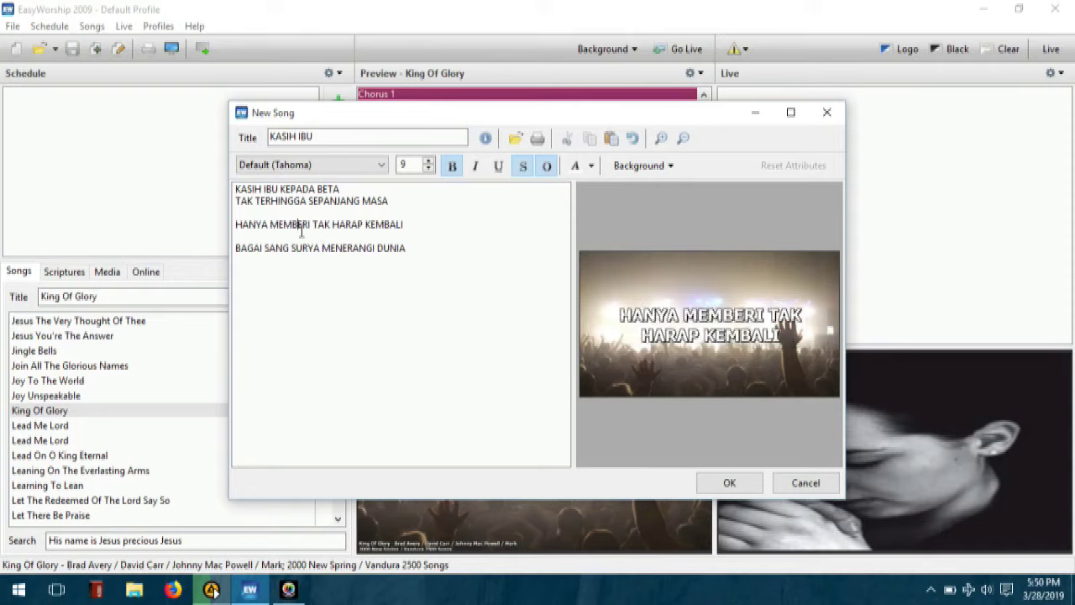
click(324, 248)
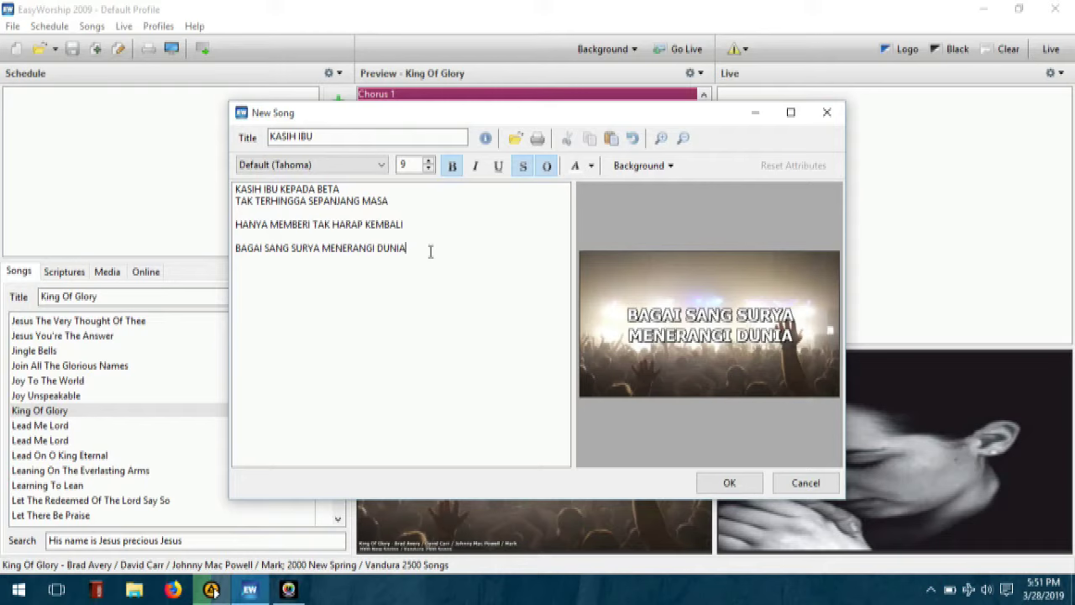
click(284, 190)
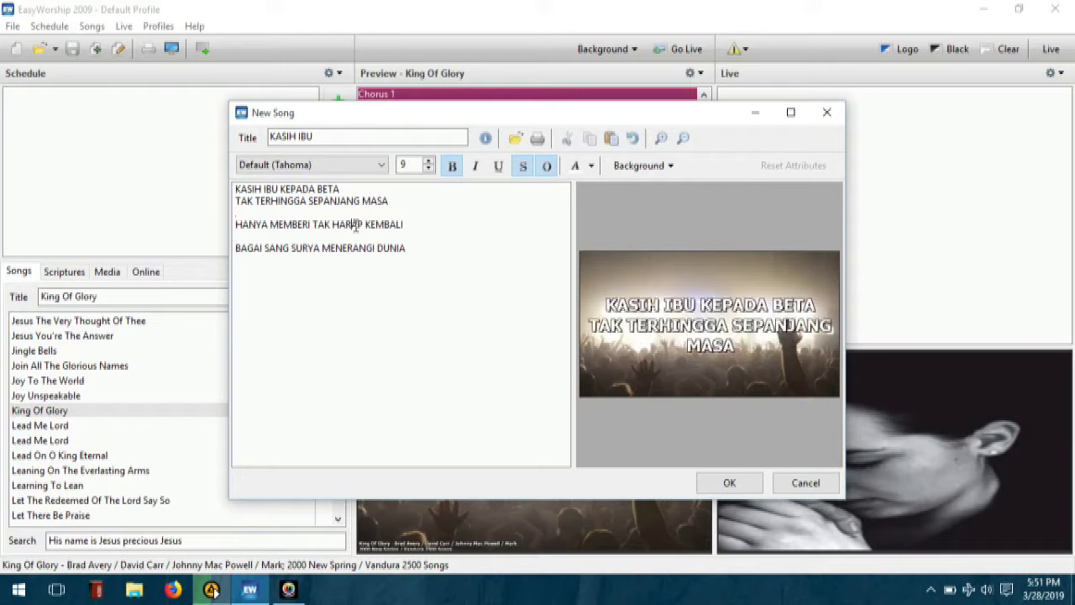
click(352, 225)
- Give the new song the dark blue cloudy background and save it to the song database
click(642, 167)
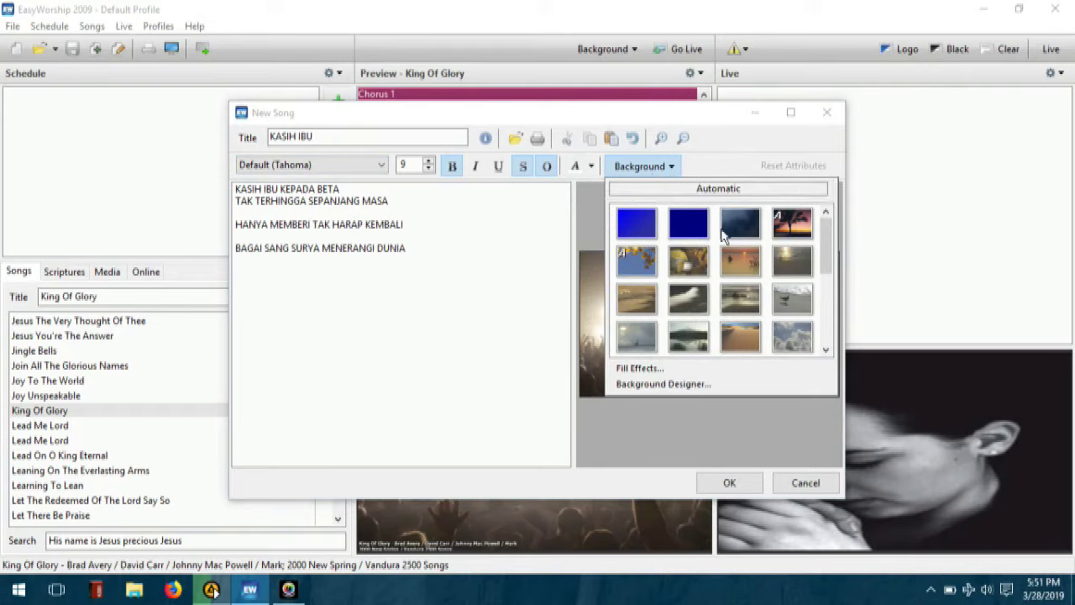
mouse_move(826, 240)
mouse_down()
mouse_move(823, 343)
mouse_move(844, 245)
mouse_up()
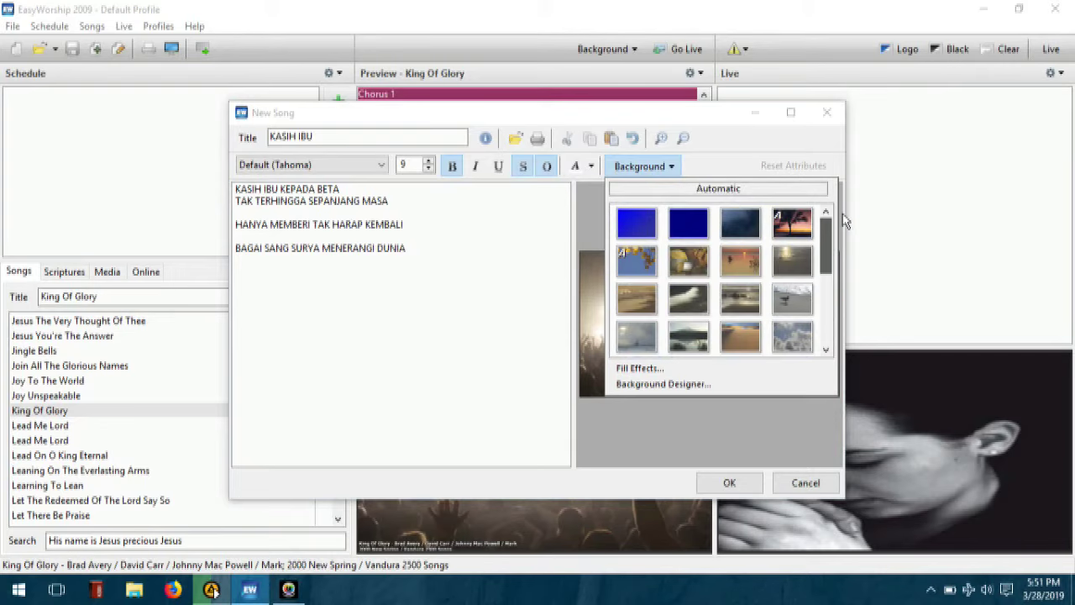
click(744, 222)
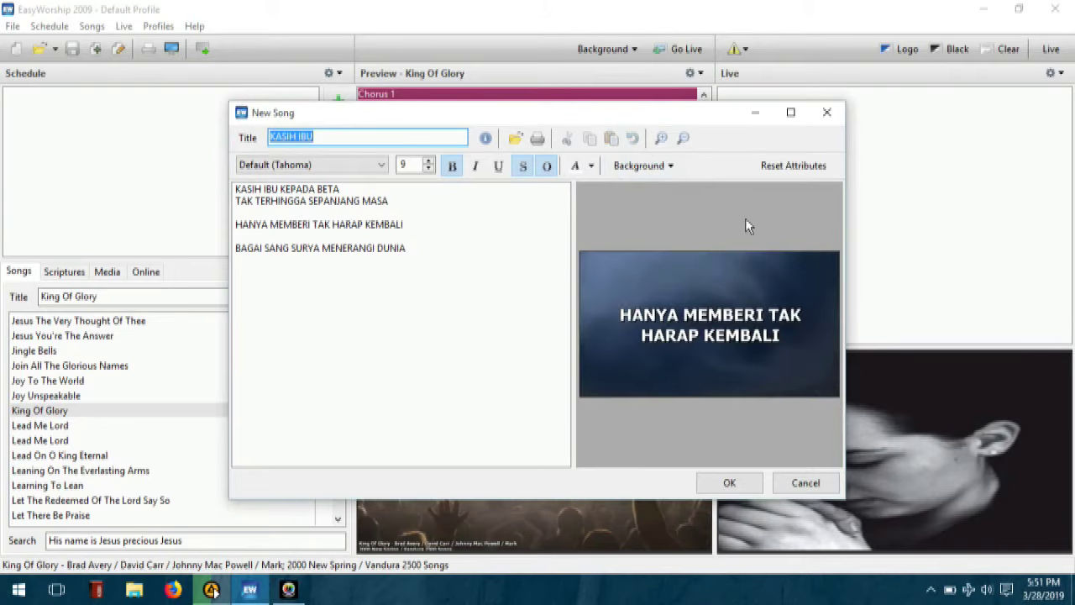
click(708, 482)
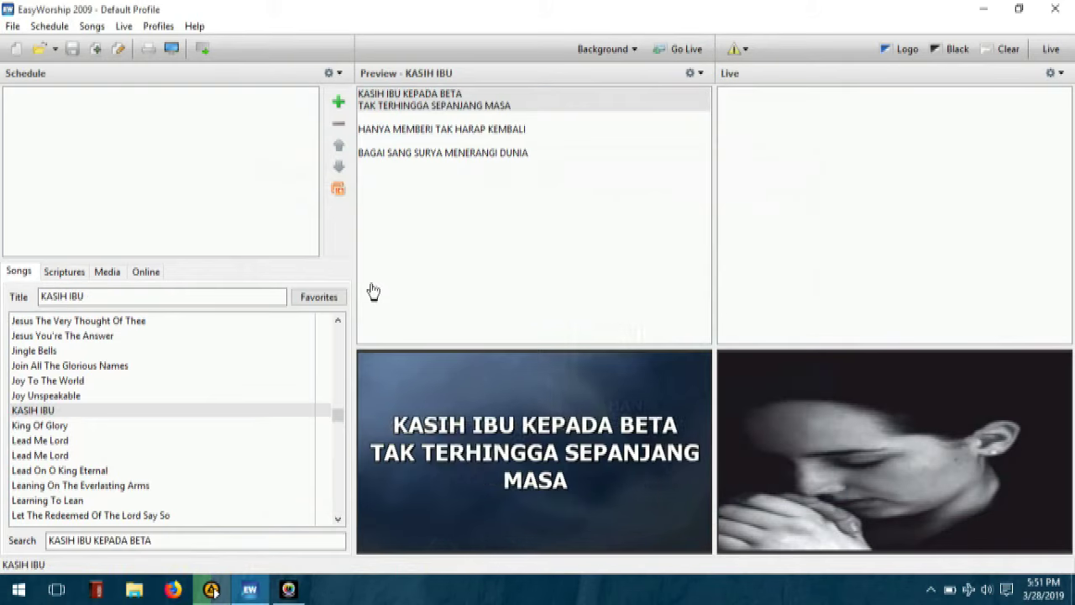
- Add the songs KASIH IBU and Leaning On The Everlasting Arms to the schedule
click(57, 411)
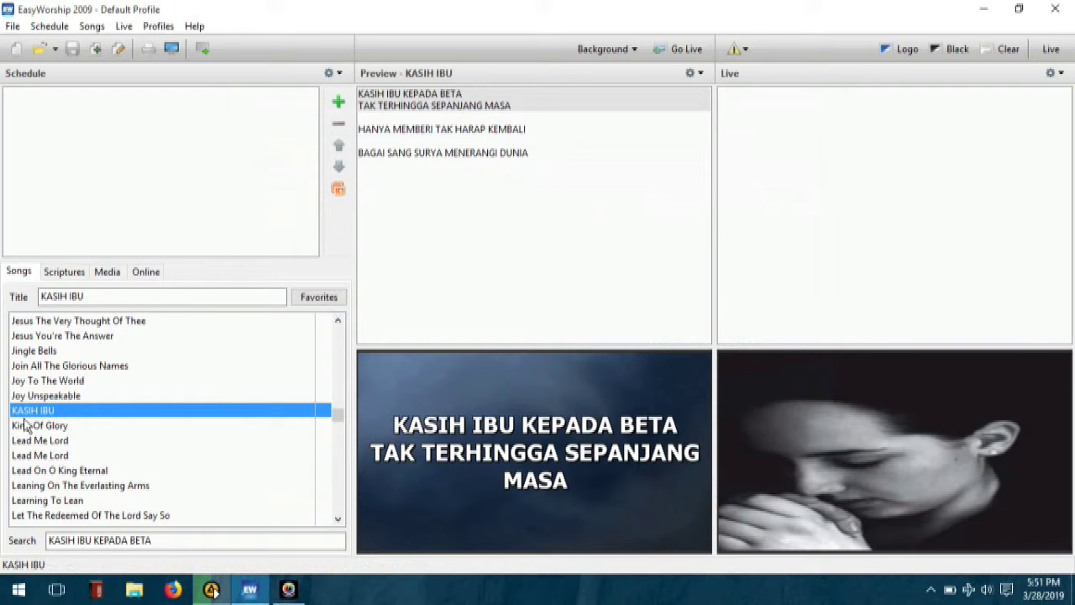
mouse_move(338, 415)
mouse_down()
mouse_move(339, 514)
mouse_move(339, 415)
mouse_move(340, 426)
mouse_up()
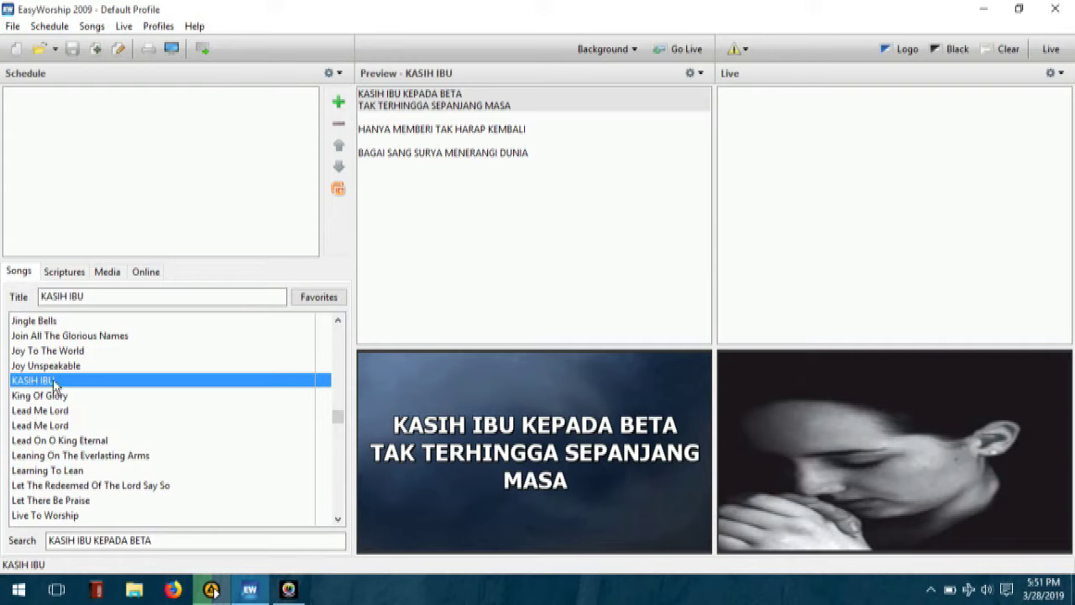
click(339, 106)
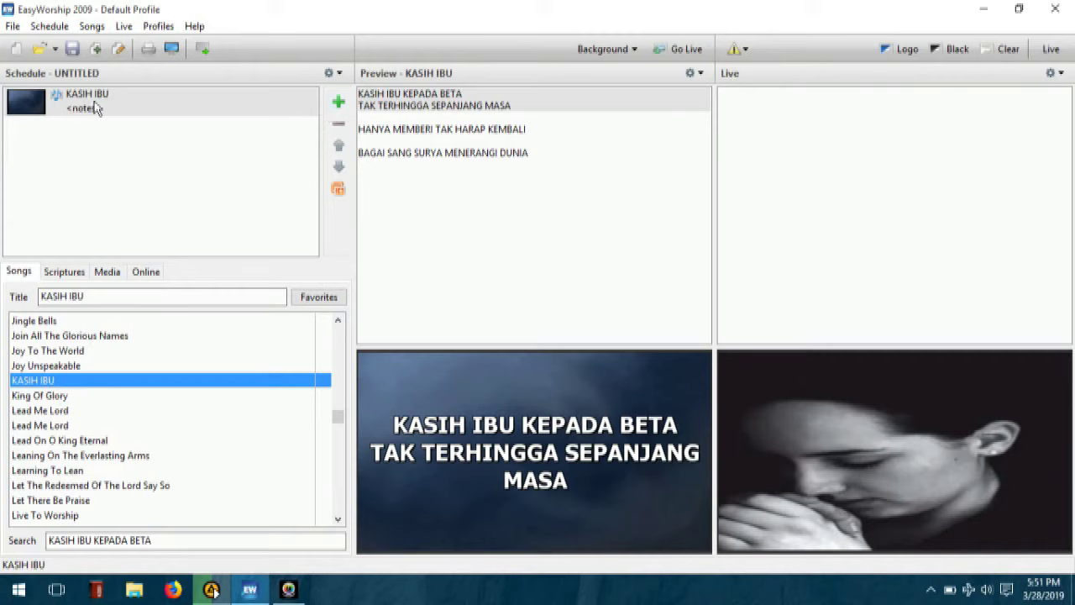
click(46, 456)
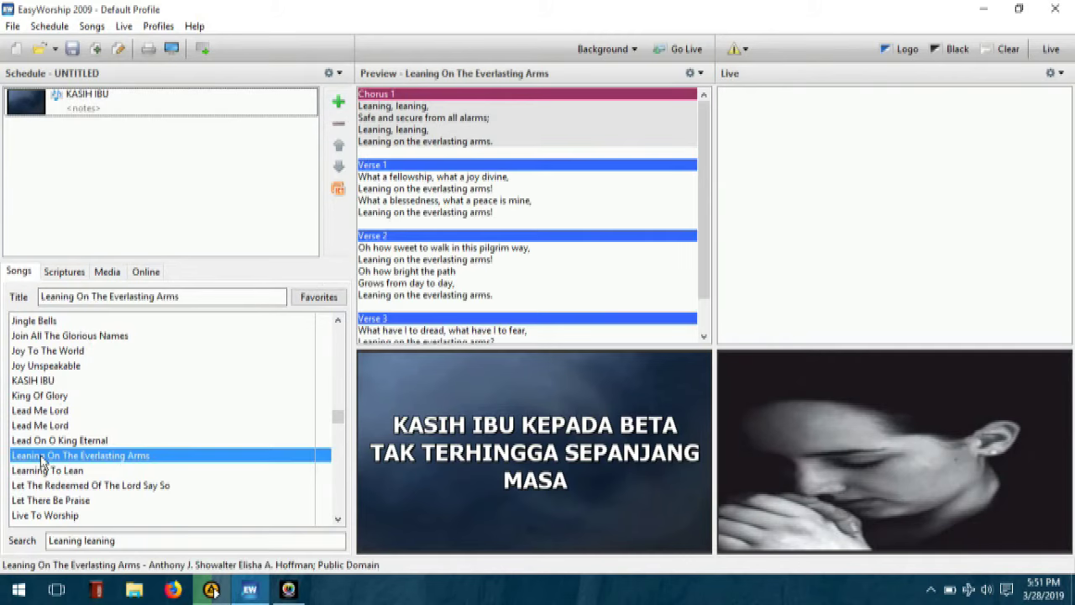
click(340, 101)
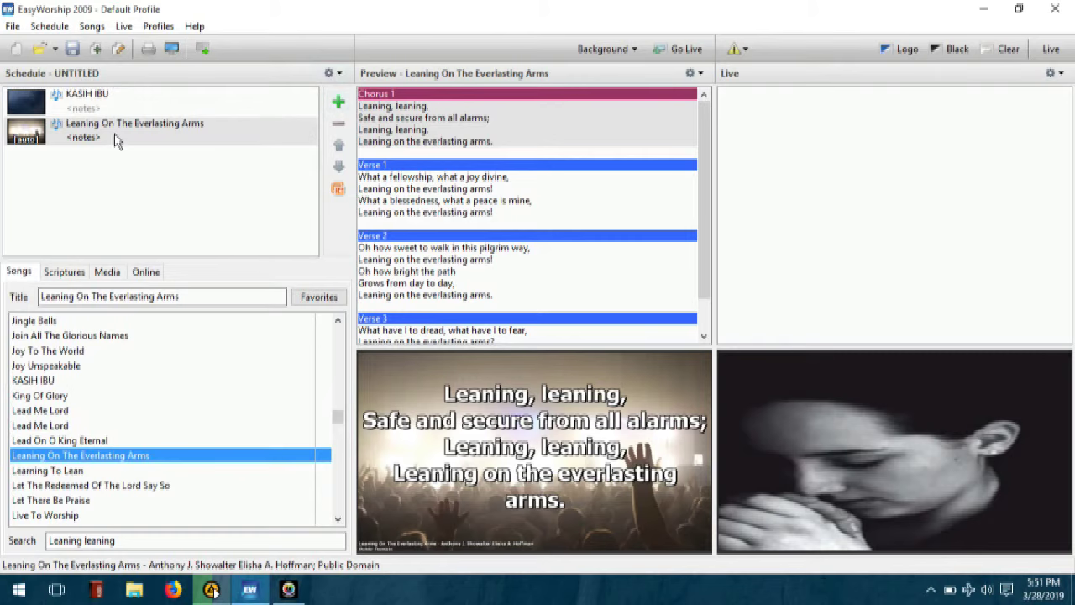
- Add the song Jesus The Very Thought Of Thee from the song library to the schedule
click(101, 99)
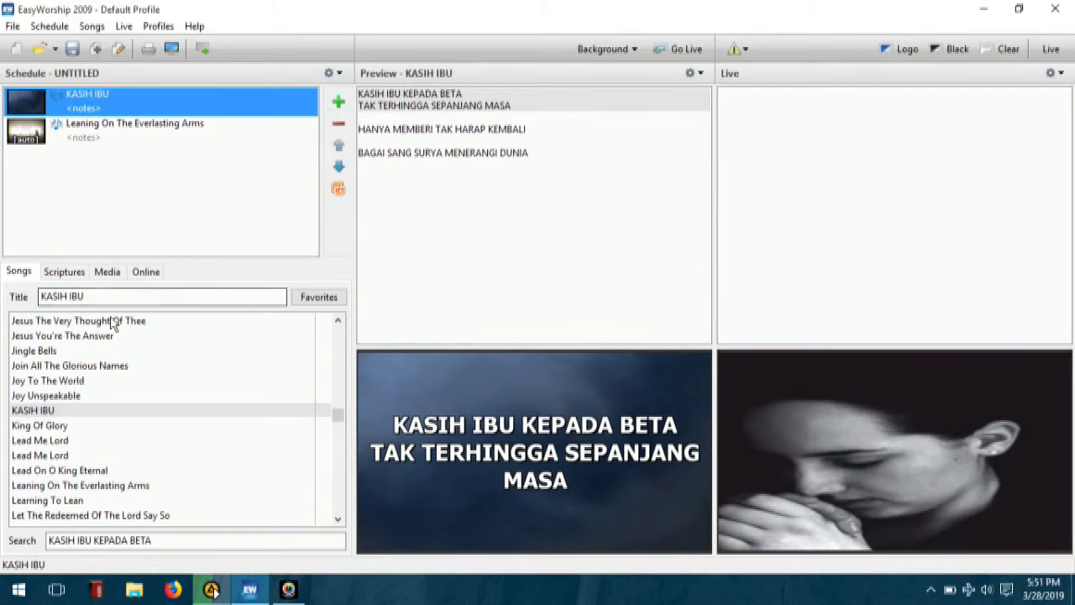
click(115, 322)
drag(245, 176, 257, 180)
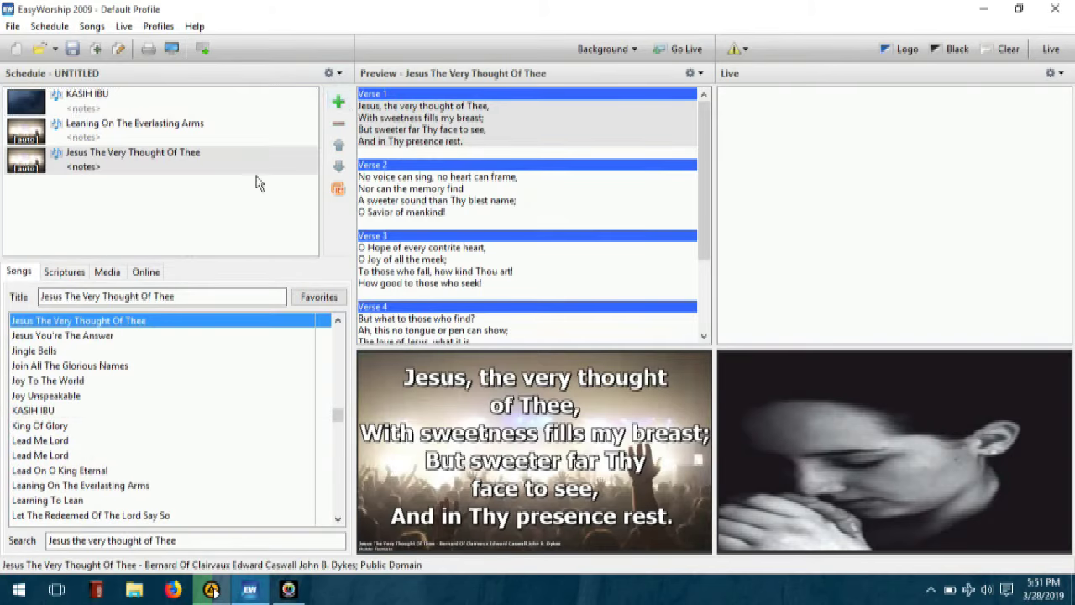
- Look up KASIH IBU by title in the song library and preview the song Jesus You're The Answer
click(191, 296)
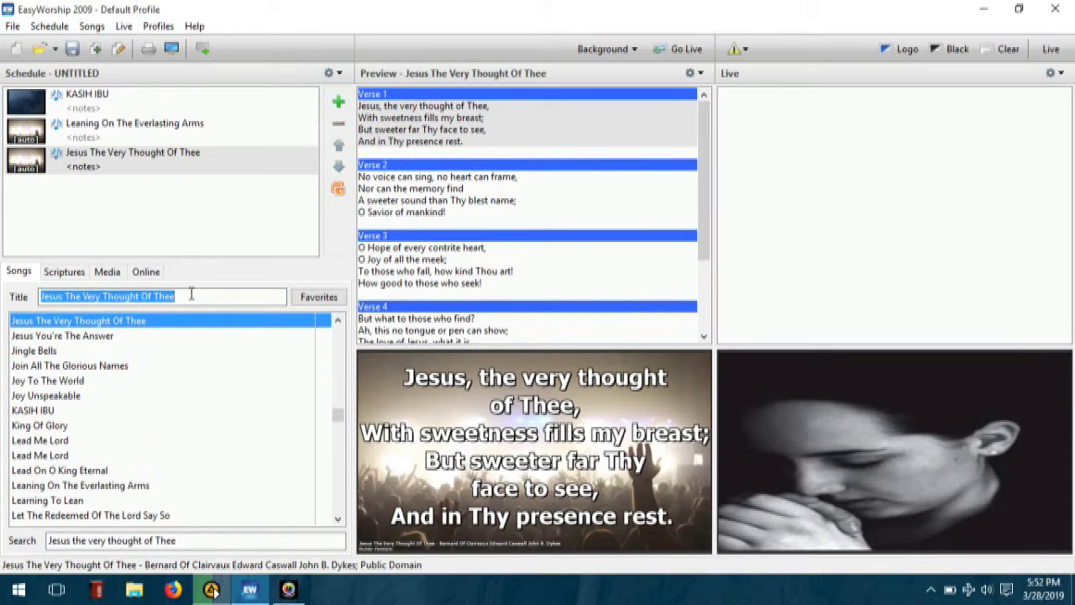
text(KASIH IBU)
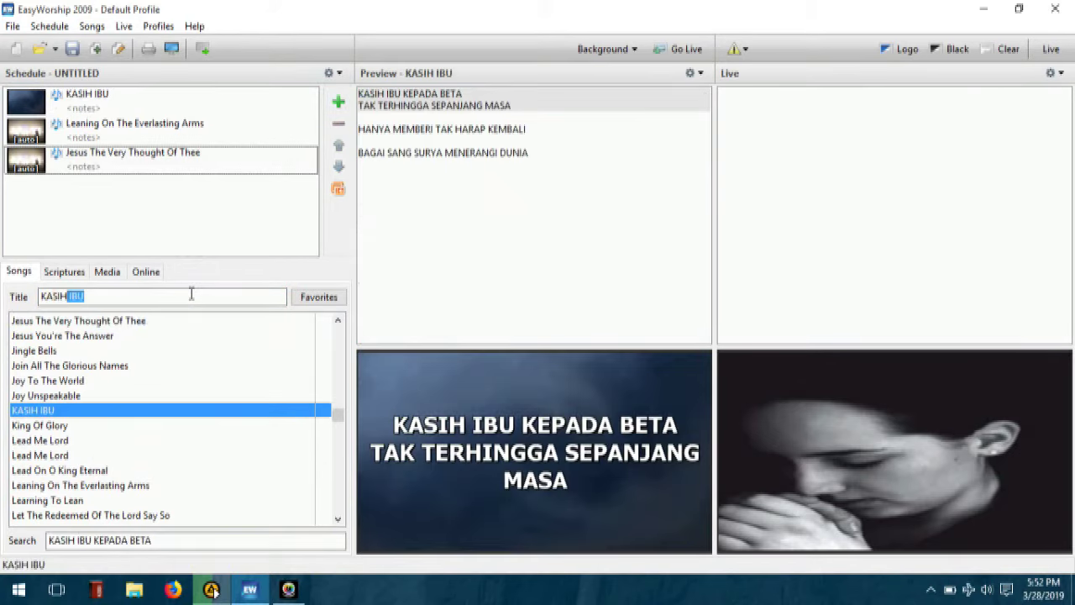
click(37, 415)
click(51, 336)
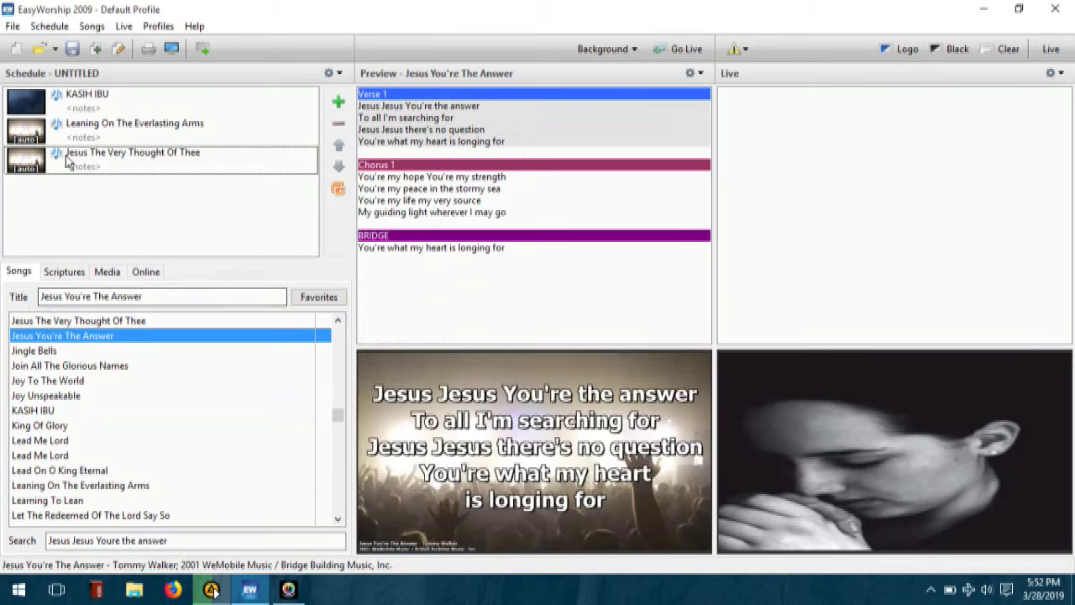
- Preview the scheduled songs one after another, up to the first lyric block of KASIH IBU
click(70, 161)
click(83, 130)
click(82, 107)
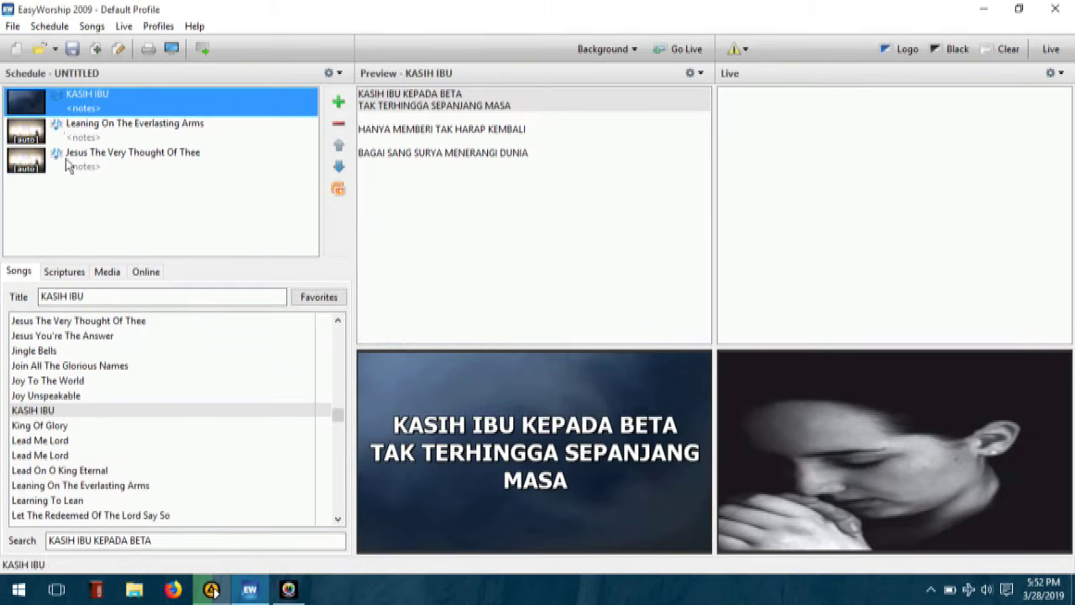
click(458, 109)
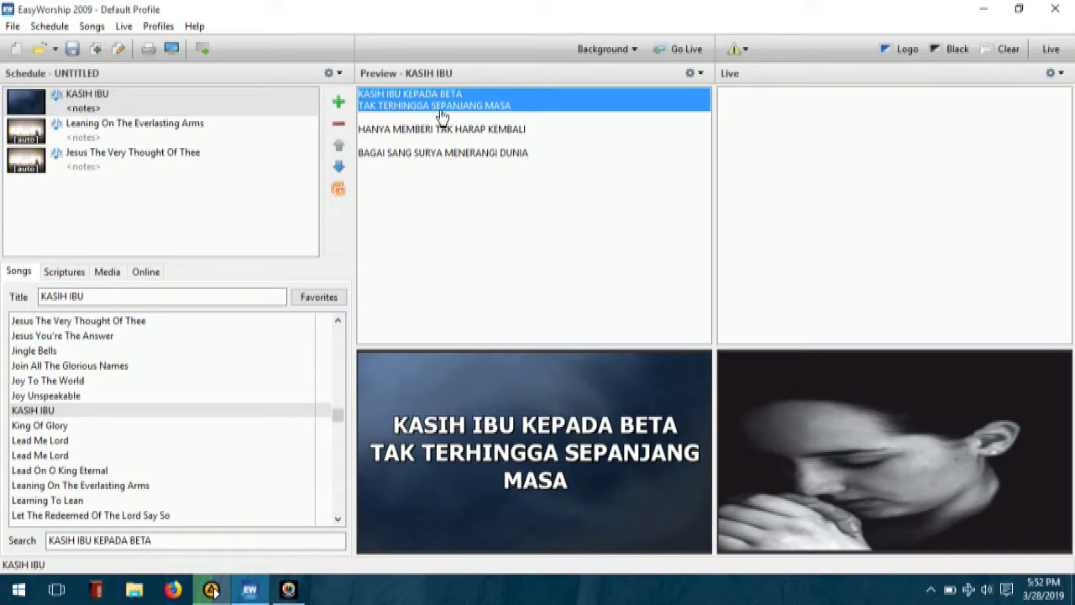
- Move KASIH IBU to the end of the schedule and return it to first place
click(199, 107)
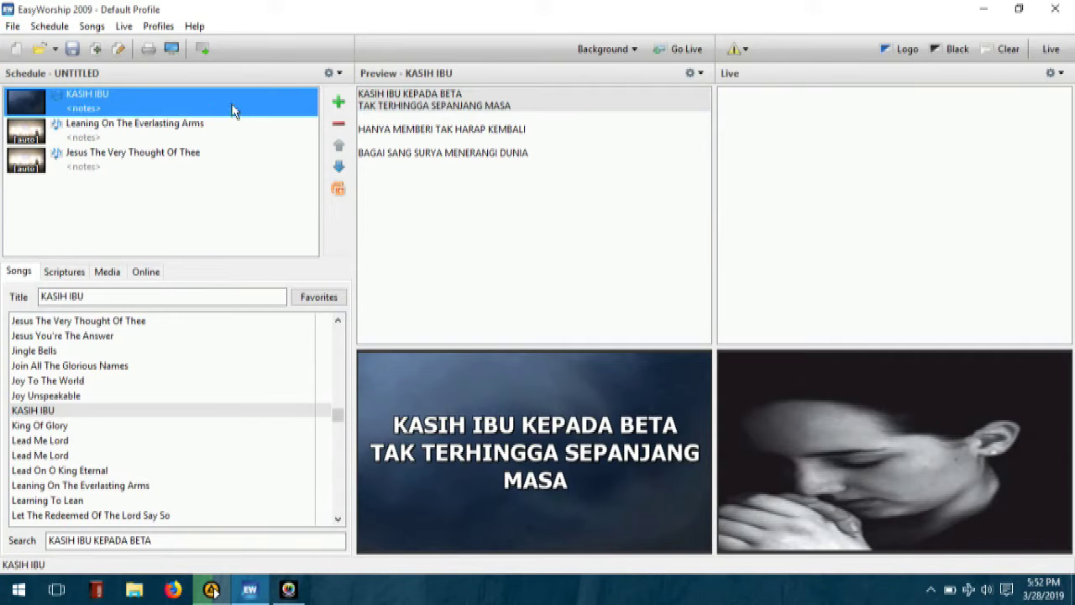
click(338, 168)
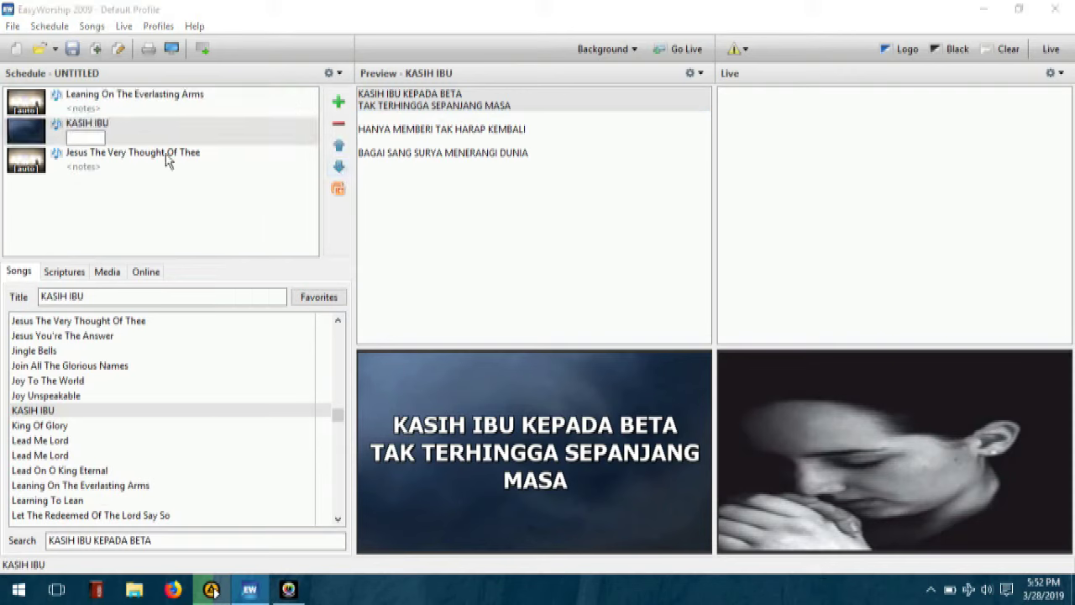
click(339, 168)
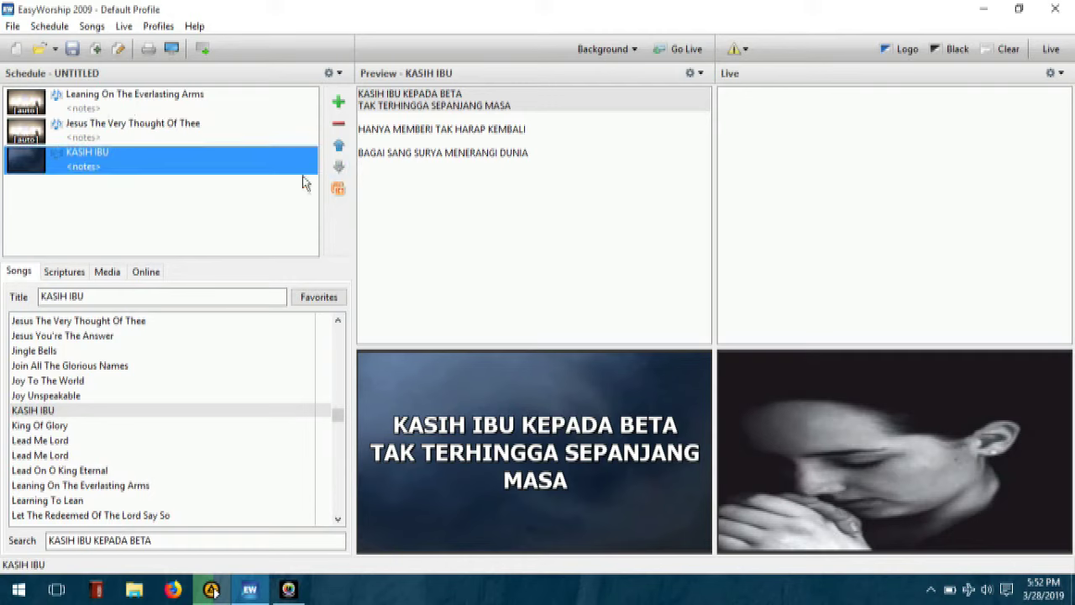
click(338, 147)
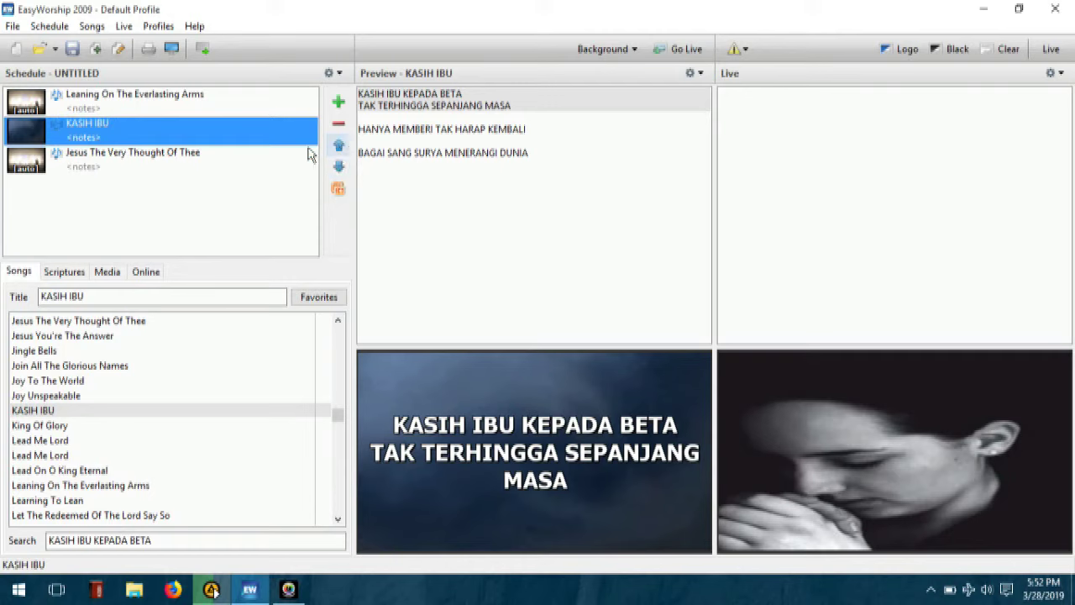
drag(162, 137, 178, 92)
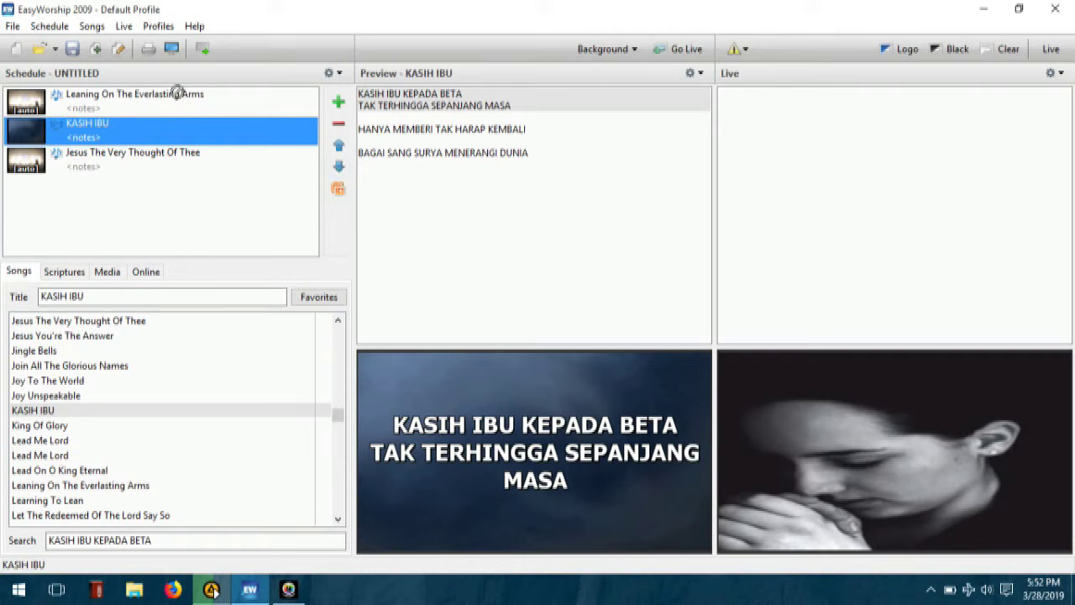
drag(138, 137, 158, 101)
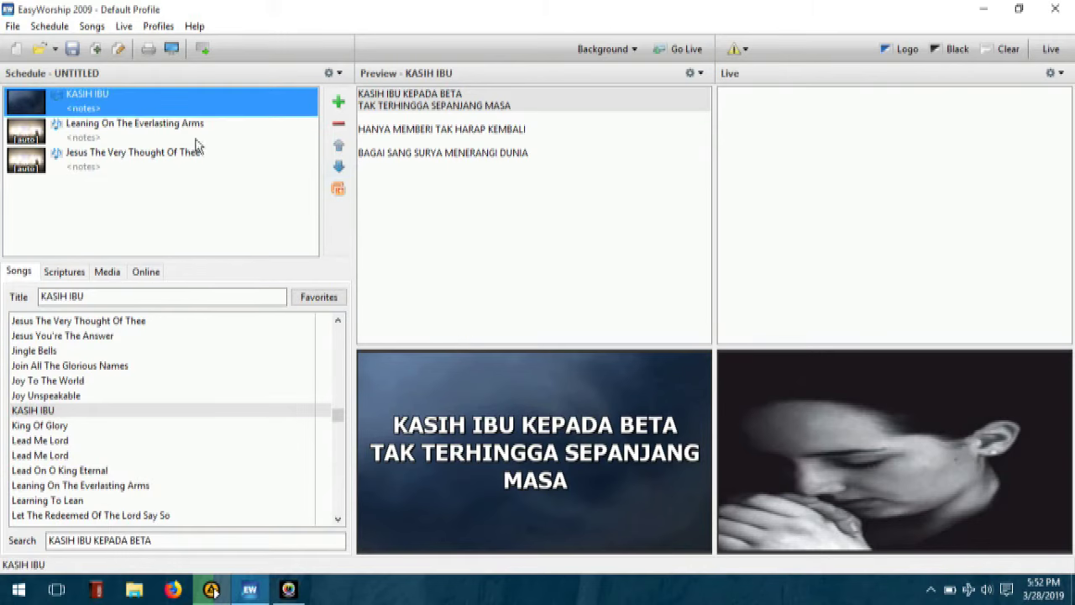
- Move Leaning On The Everlasting Arms one place down in the schedule and back up again
click(197, 143)
click(339, 167)
click(340, 144)
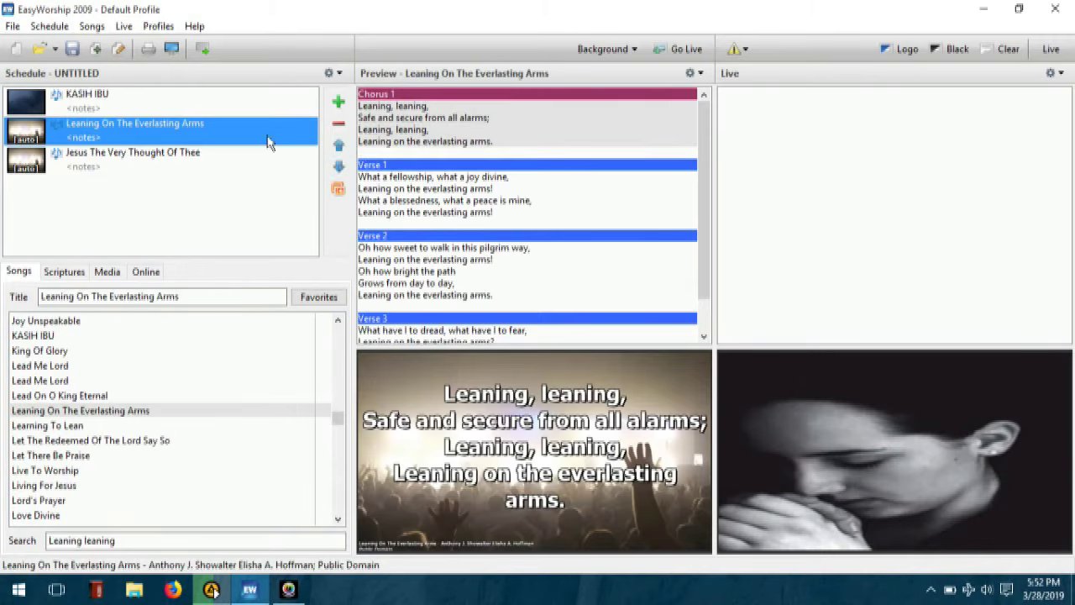
- Remove Leaning On The Everlasting Arms from the schedule
click(259, 111)
click(245, 142)
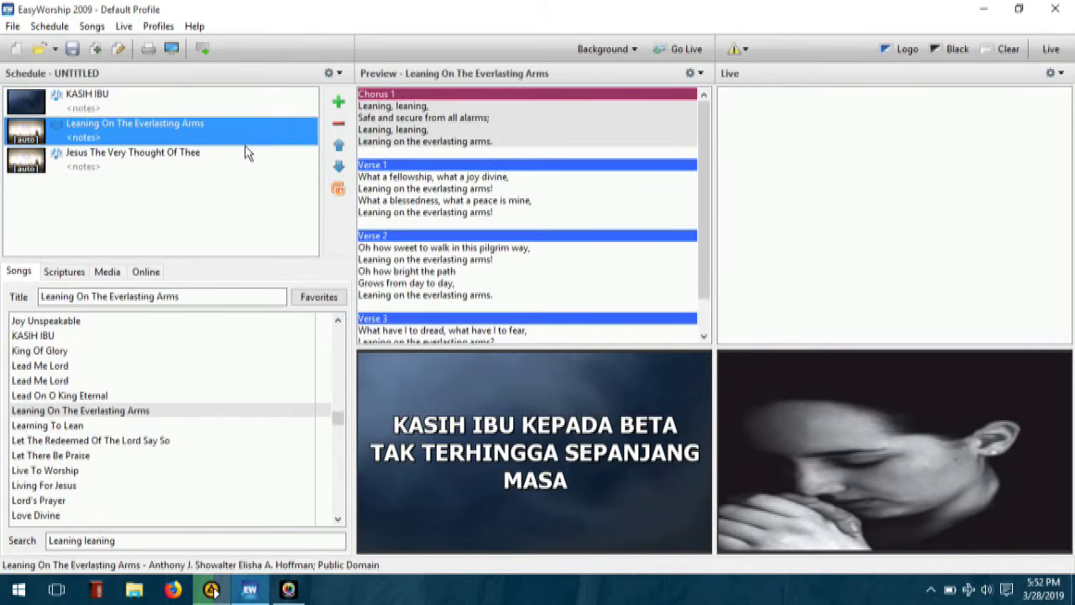
key(Delete)
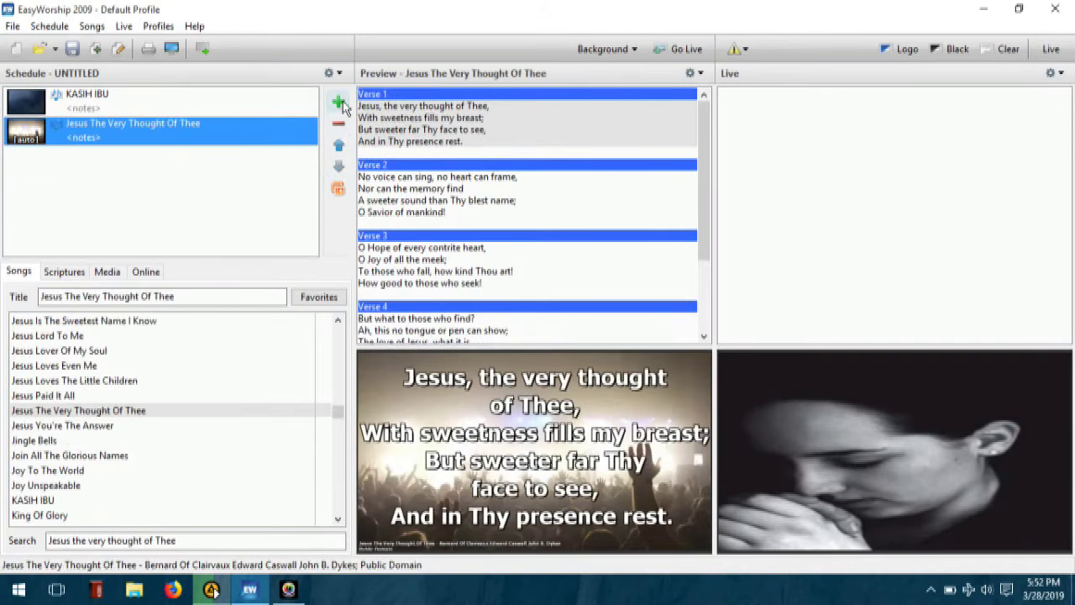
- Add the songs Jesus Loves The Little Children and Jesus Lover Of My Soul to the schedule
click(107, 382)
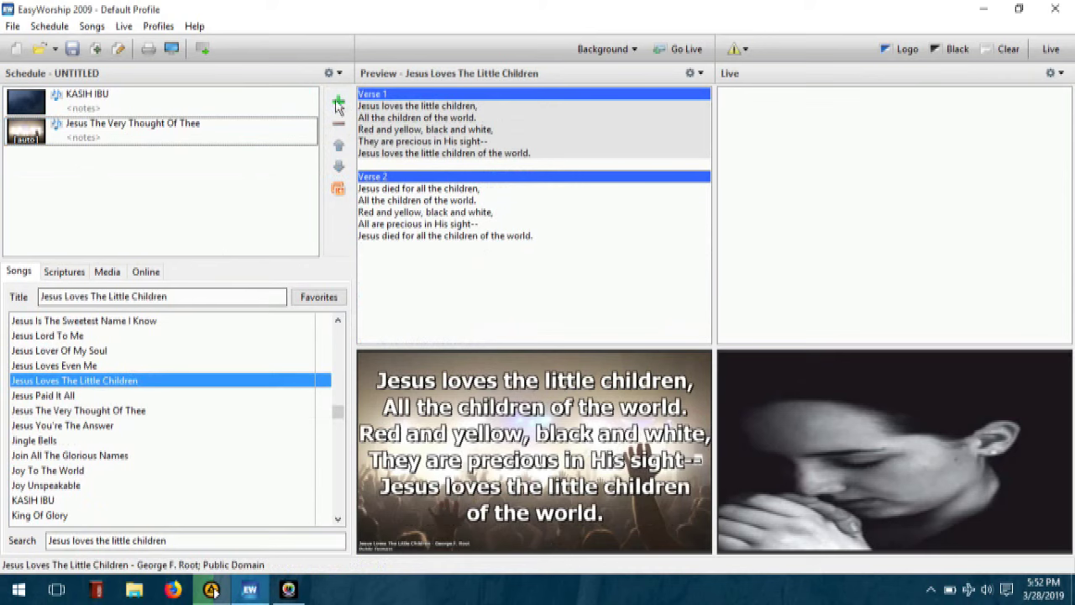
drag(54, 345, 102, 204)
click(80, 353)
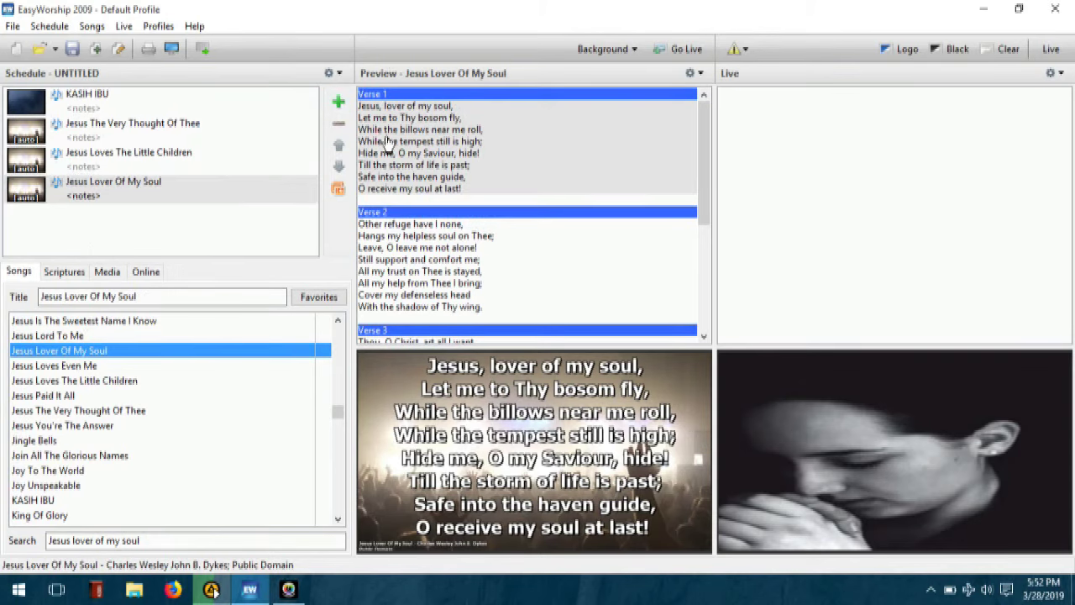
- Send the scheduled song KASIH IBU to the live output, starting with its first lyric block
click(265, 132)
click(203, 107)
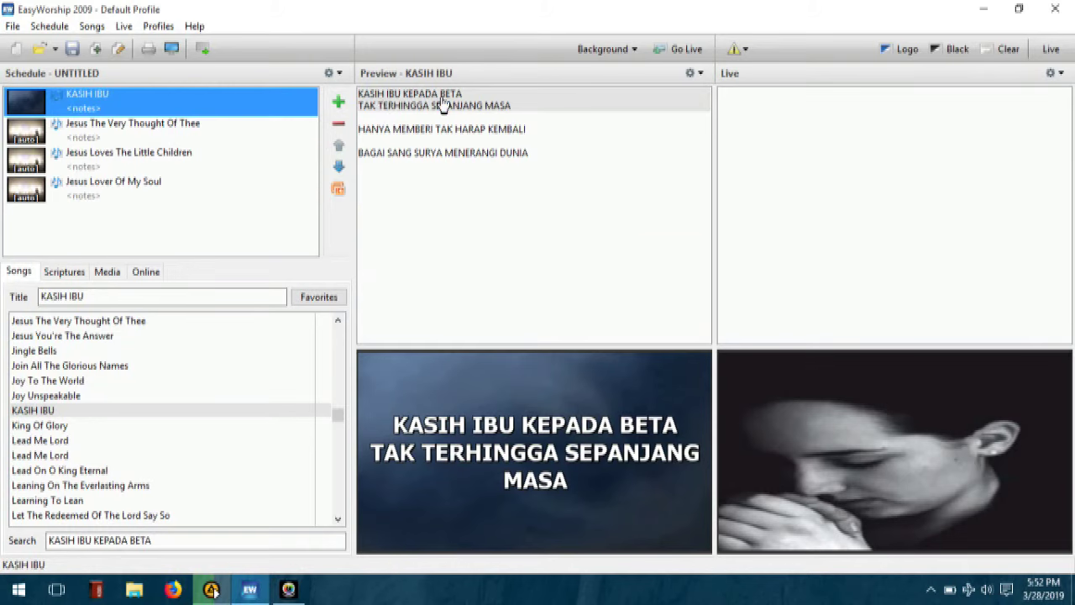
click(443, 101)
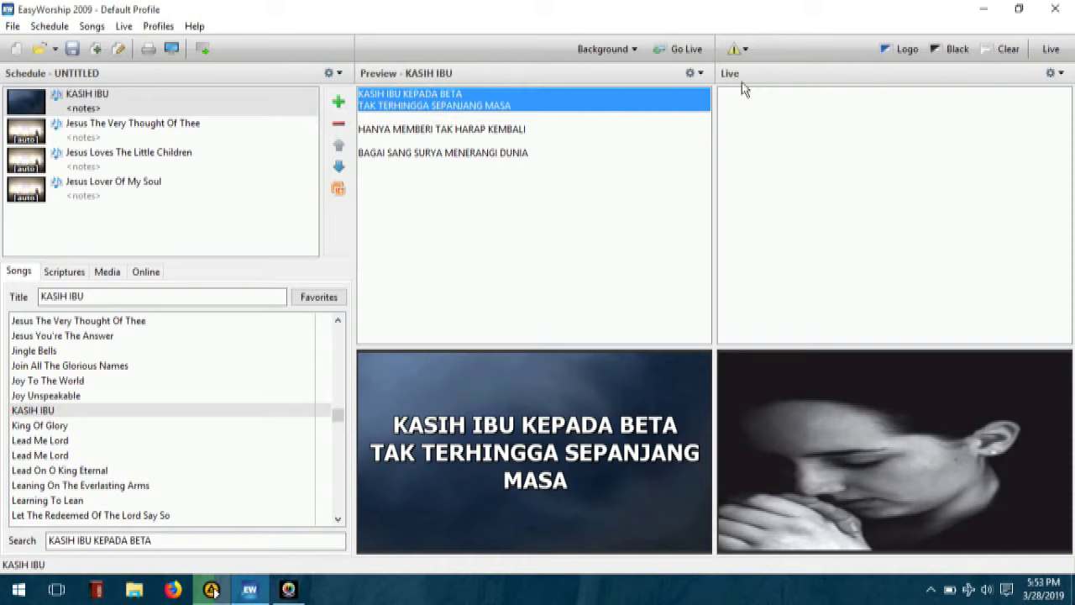
click(684, 52)
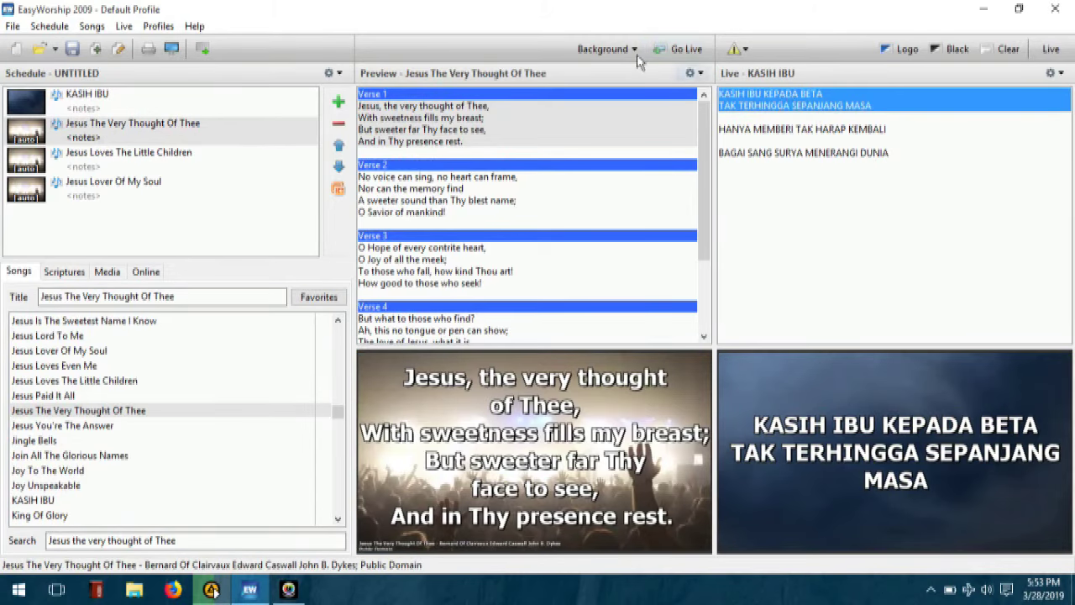
- Preview Jesus Loves Even Me, KASIH IBU and Jesus The Very Thought Of Thee while KASIH IBU stays live
click(39, 396)
click(47, 368)
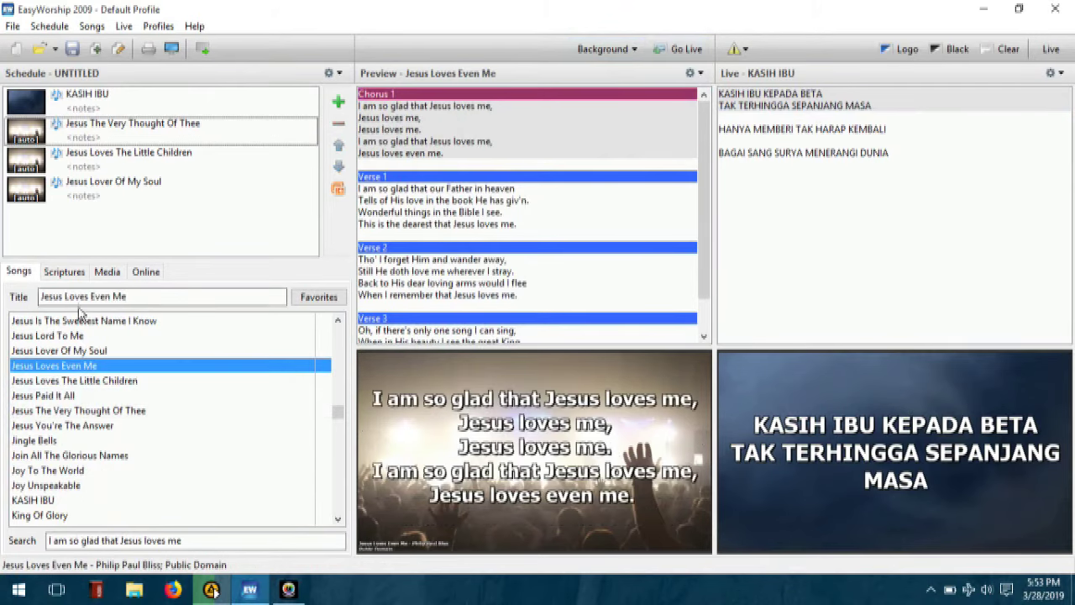
click(94, 105)
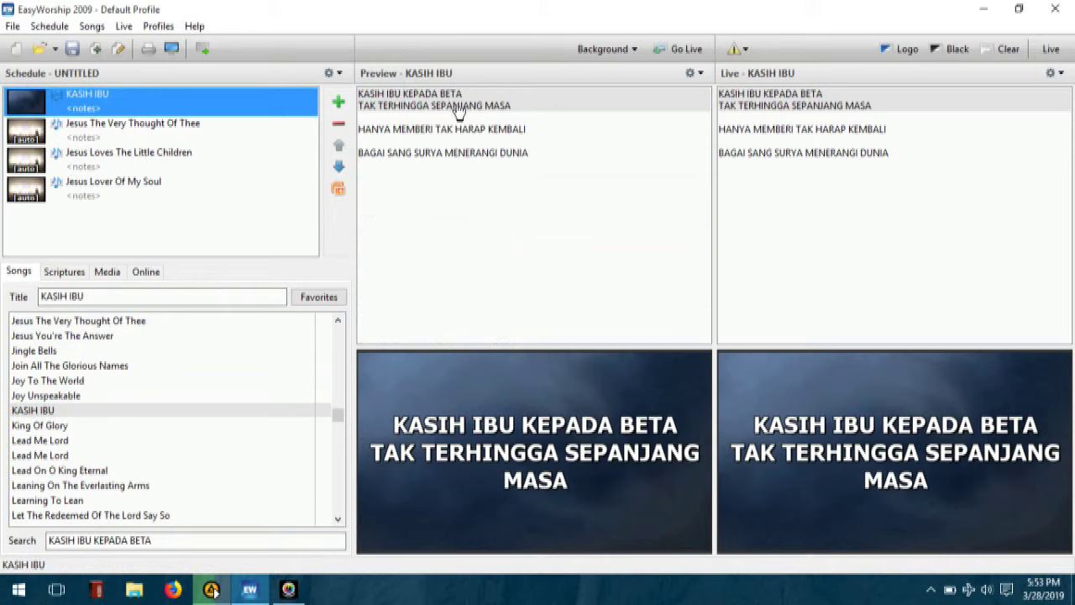
click(204, 139)
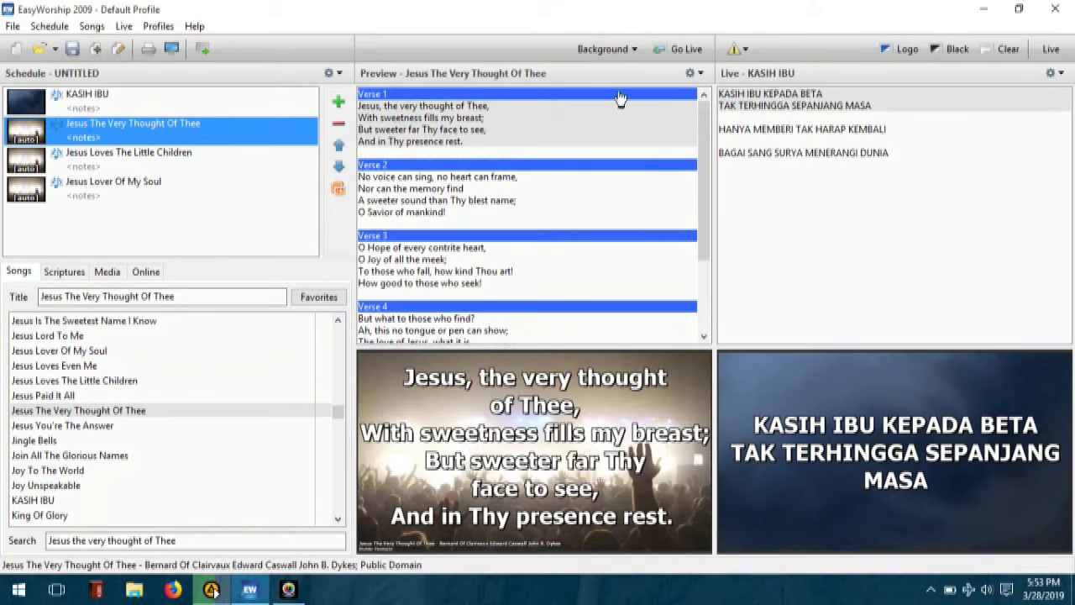
- Send KASIH IBU from the schedule live again and switch on the full-screen live projection
click(138, 106)
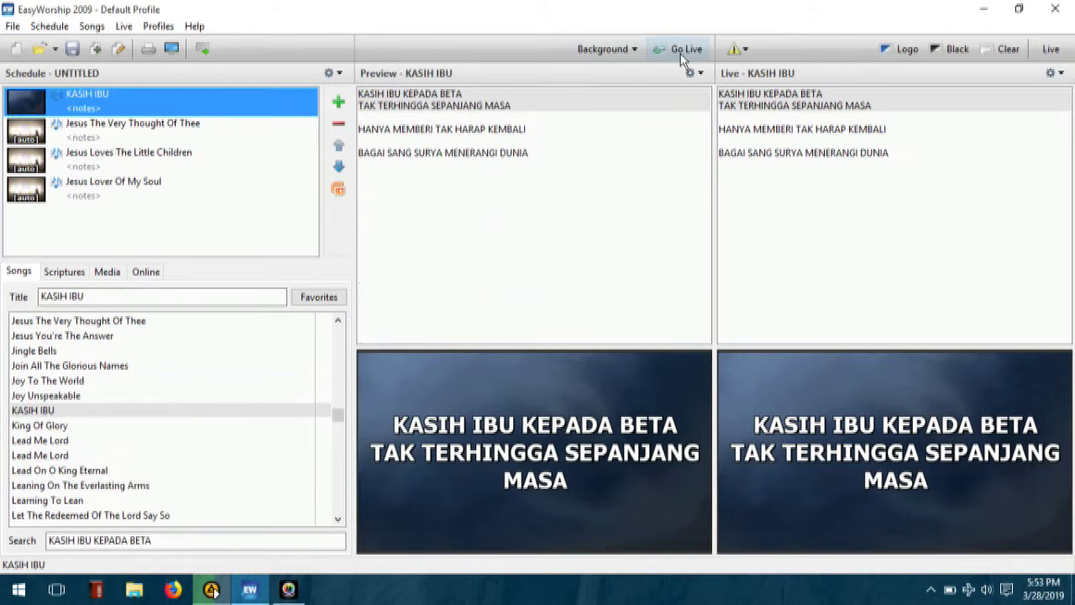
click(681, 52)
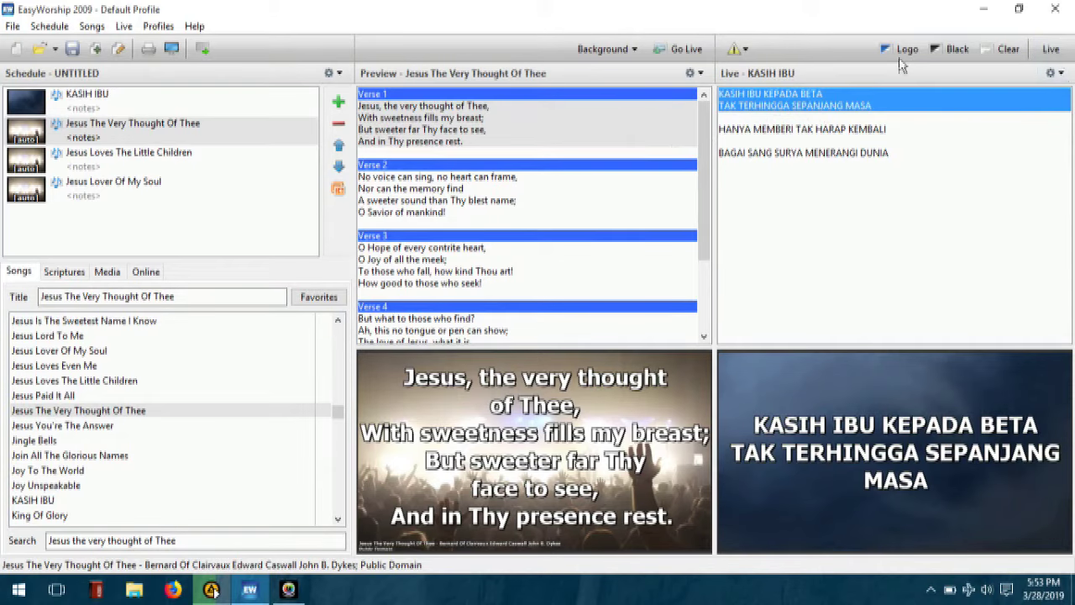
click(1052, 50)
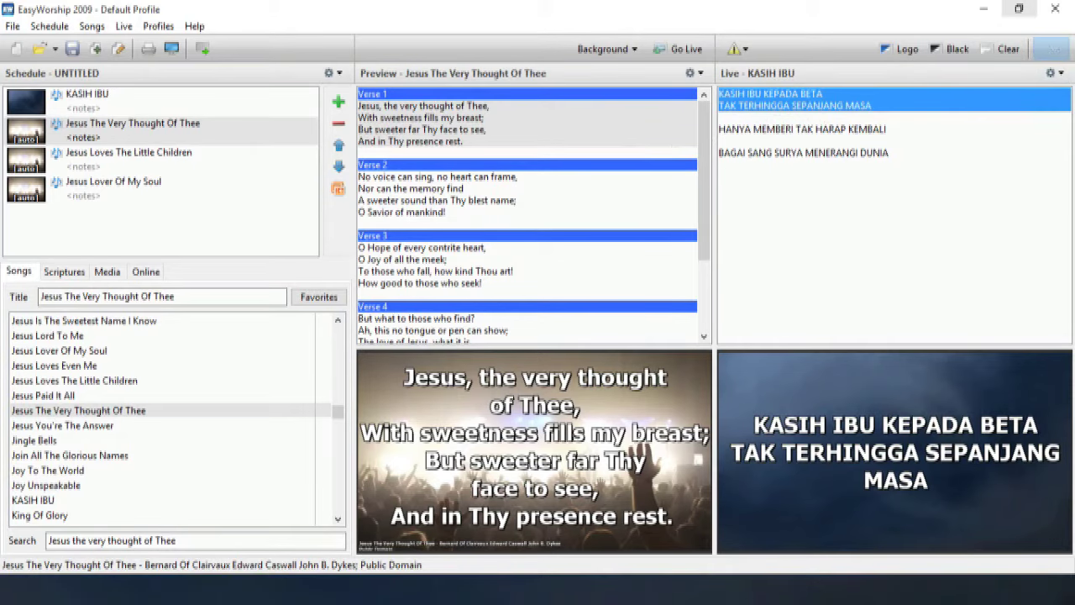
- Restore the main window to its smaller size, move it low over the projection, and project the HANYA MEMBERI TAK HARAP KEMBALI slide
click(1019, 8)
drag(540, 76, 363, 266)
click(415, 398)
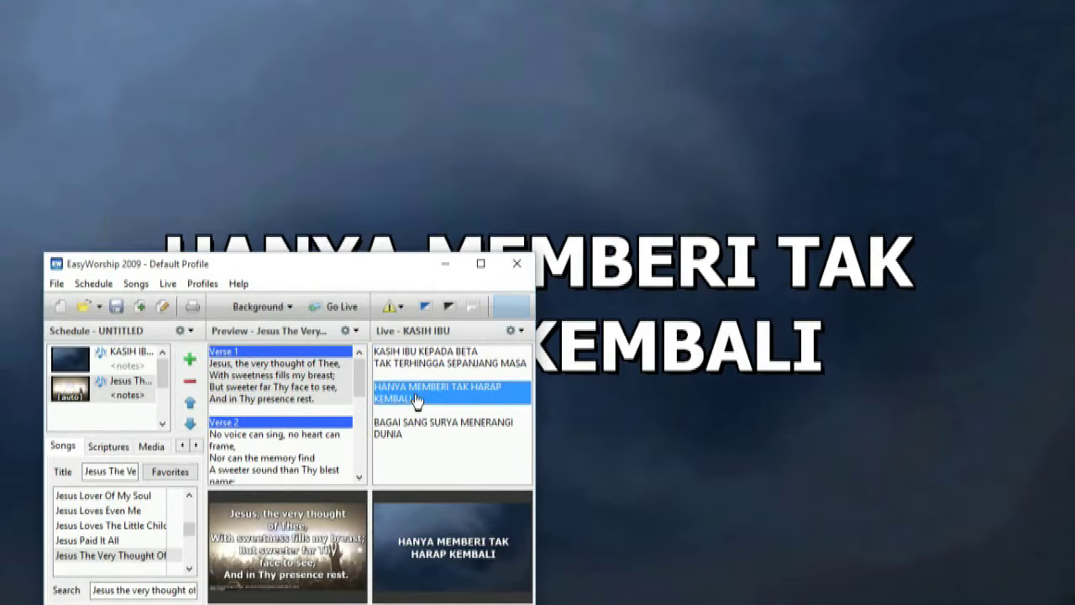
drag(394, 275, 401, 368)
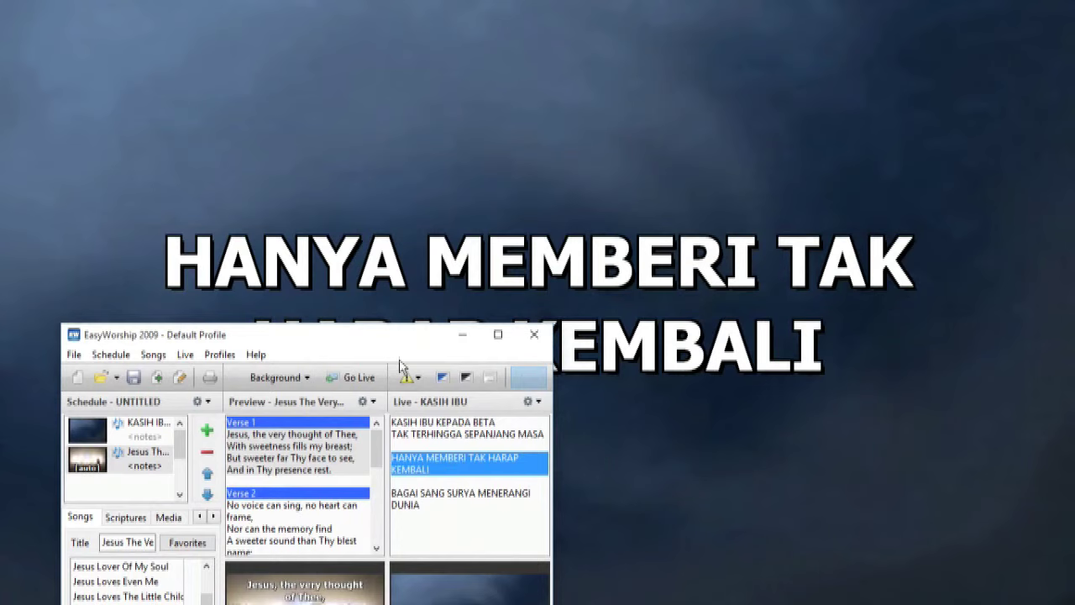
- Step the projection through the three KASIH IBU lyric slides, finish on the first one, and move the main window higher on the screen
click(434, 501)
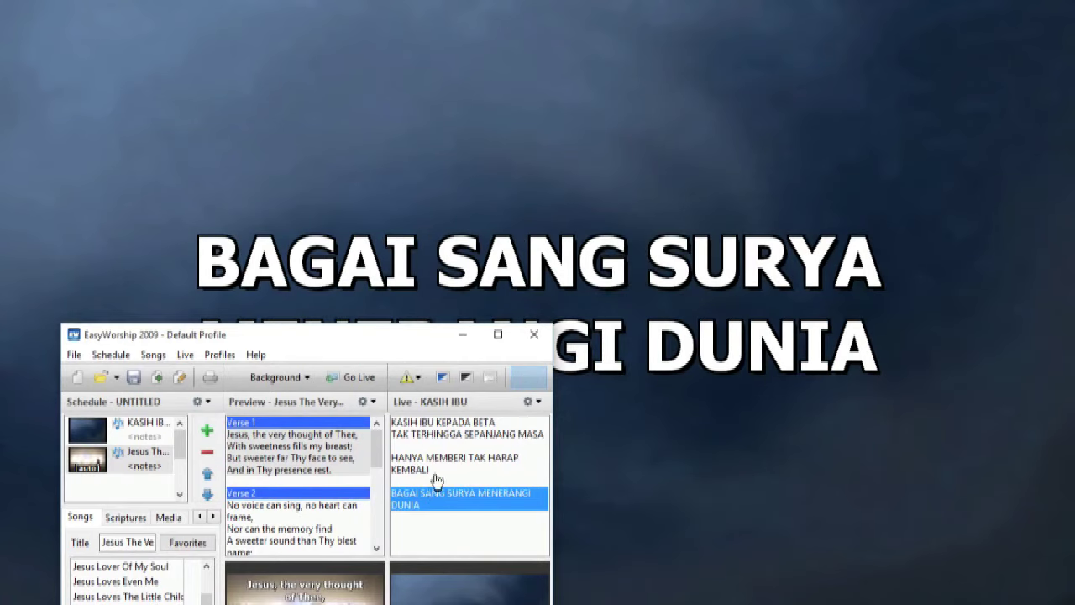
click(412, 429)
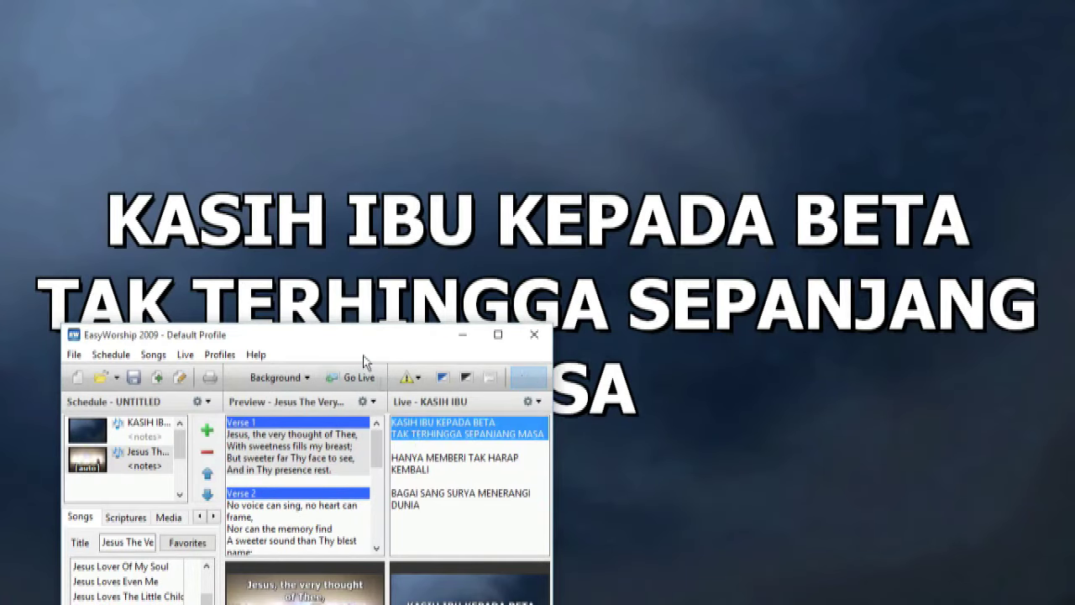
click(417, 467)
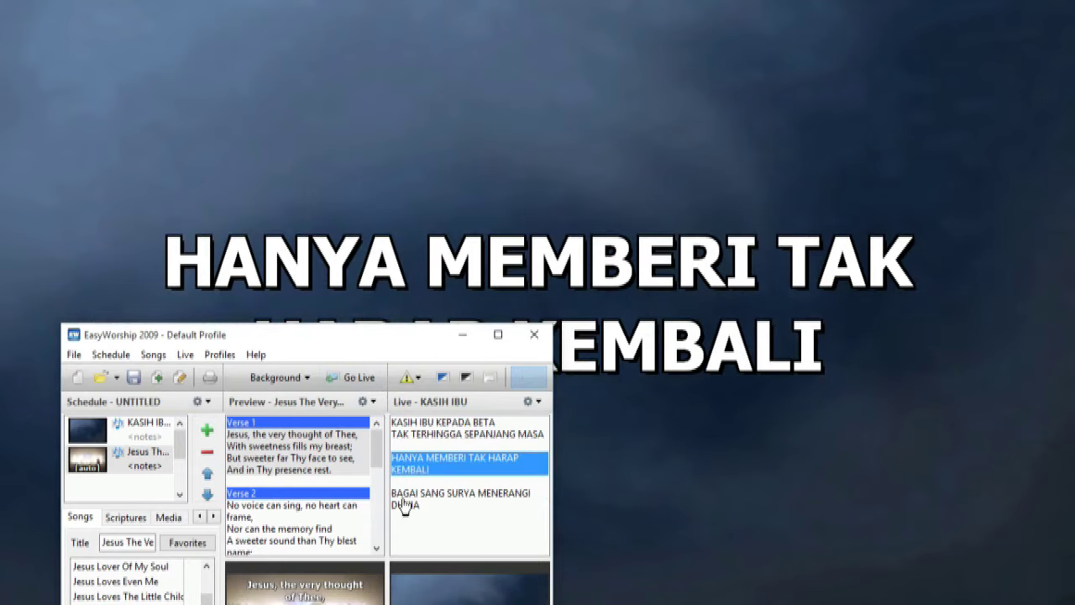
click(412, 504)
click(419, 472)
click(425, 440)
key(Down)
key(Down)
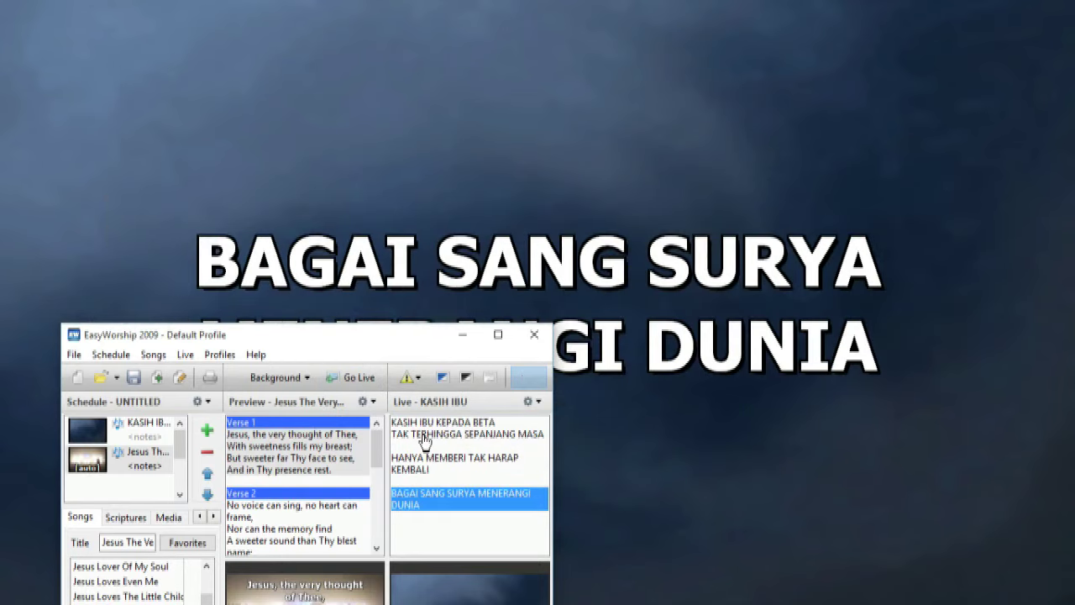
click(425, 441)
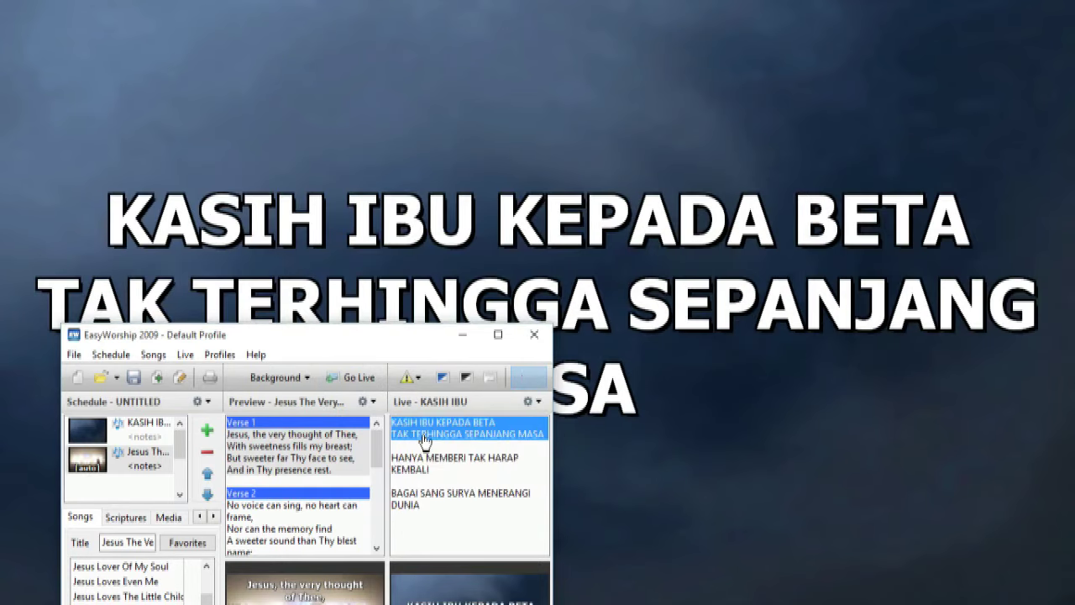
drag(298, 340, 304, 242)
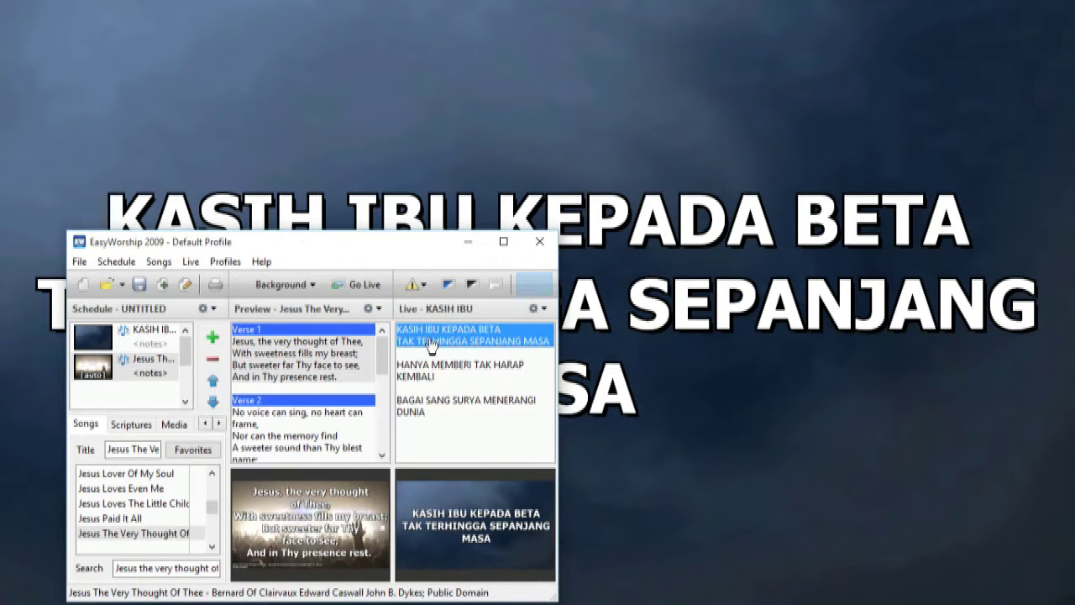
- Show the logo on the live output and set the bright concert crowd image with a raised hand as the logo background
click(449, 288)
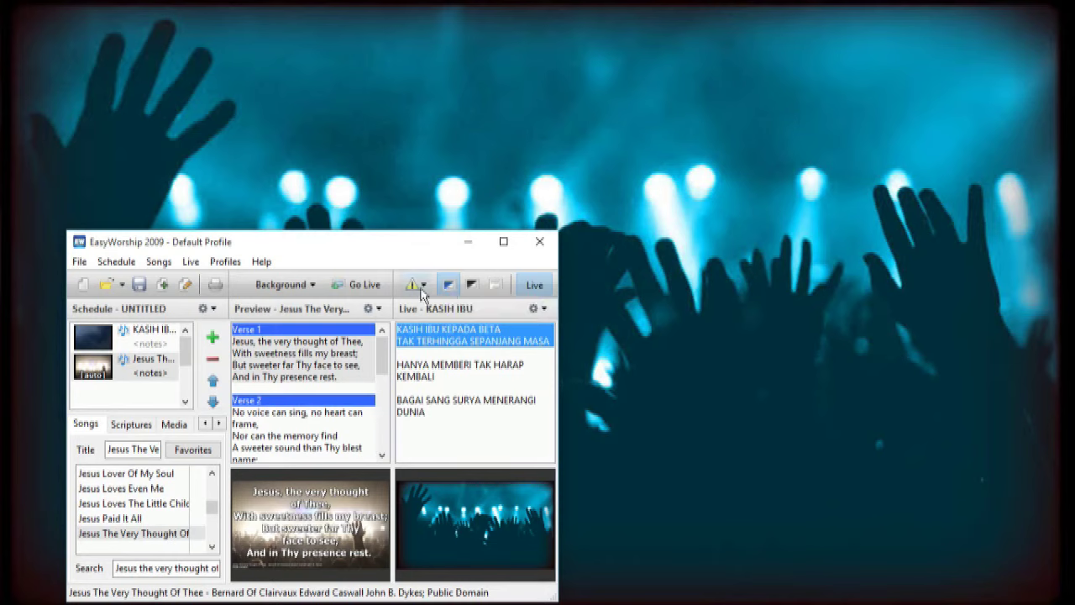
click(296, 290)
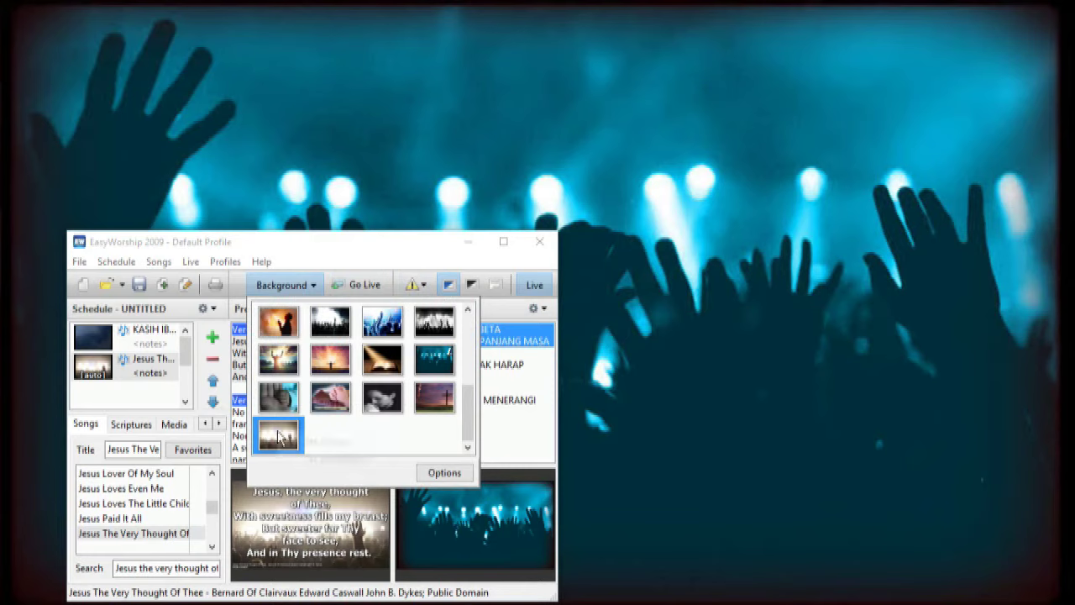
right_click(280, 435)
click(284, 441)
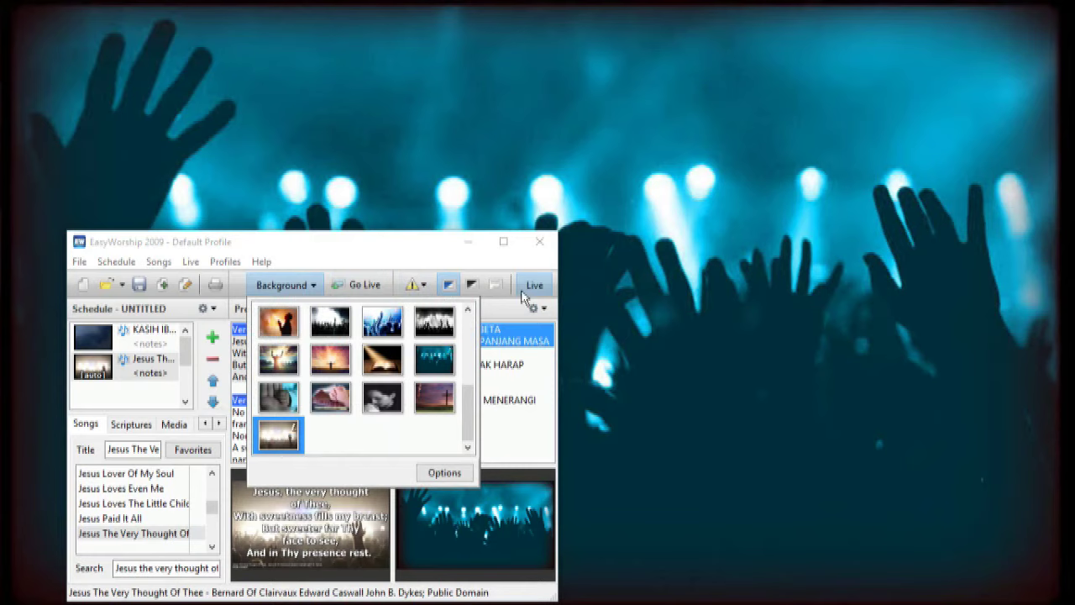
click(496, 449)
- Hide the logo from the live output, show it once more with its new background, and return to the KASIH IBU lyrics
click(449, 289)
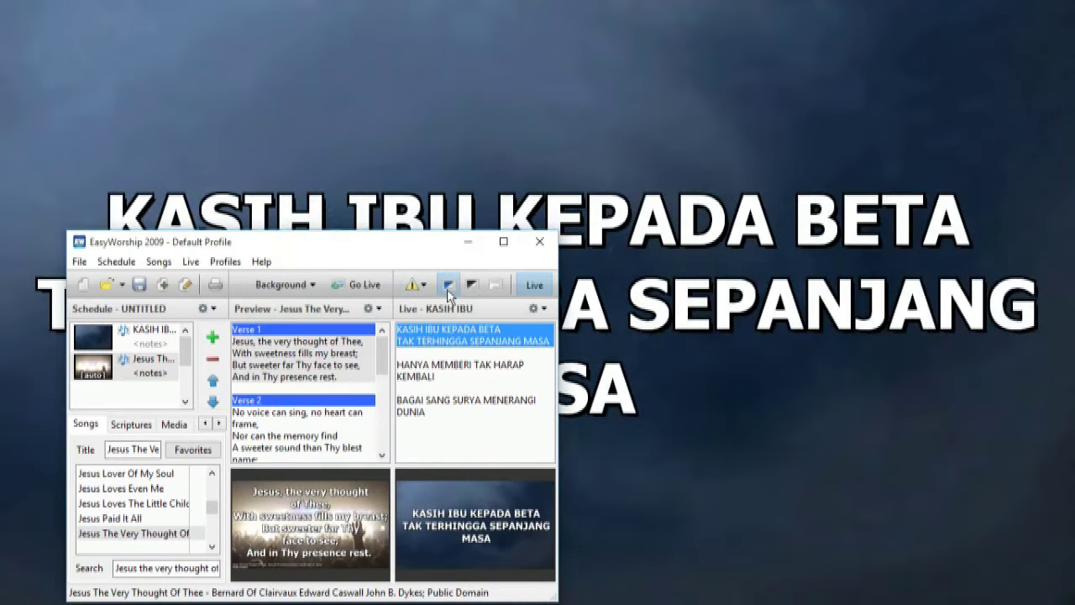
click(448, 289)
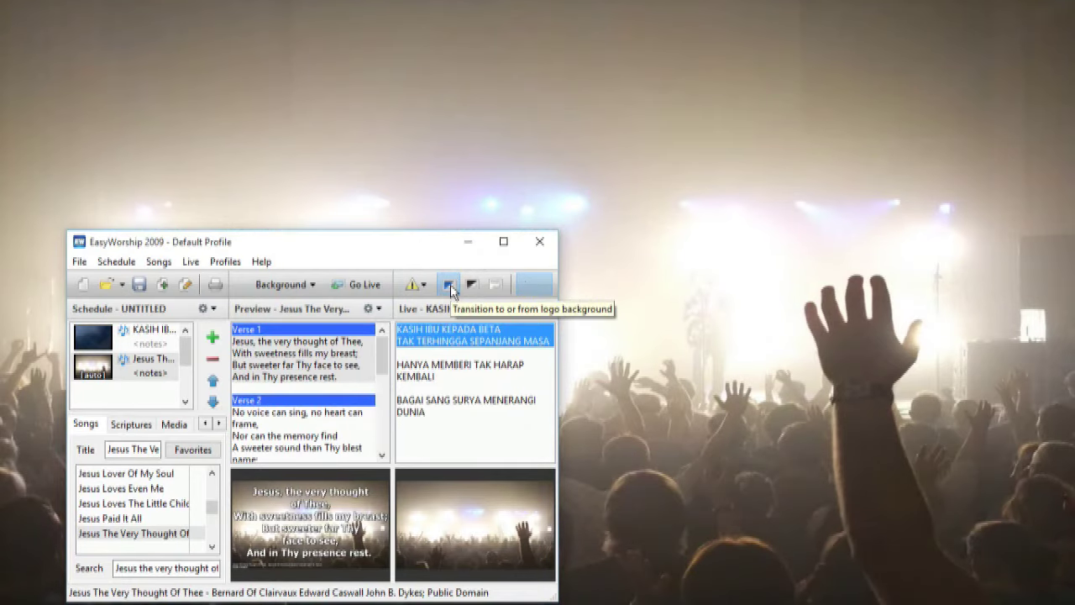
click(449, 288)
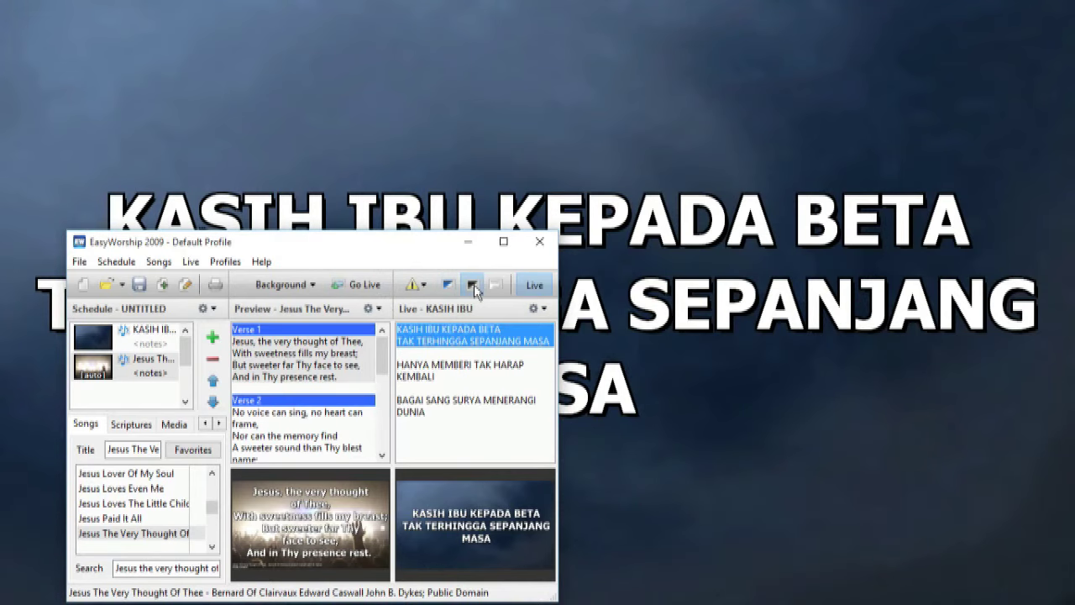
- Black out the live output and restore it, and clear the lyric text over the background and bring it back twice
click(474, 286)
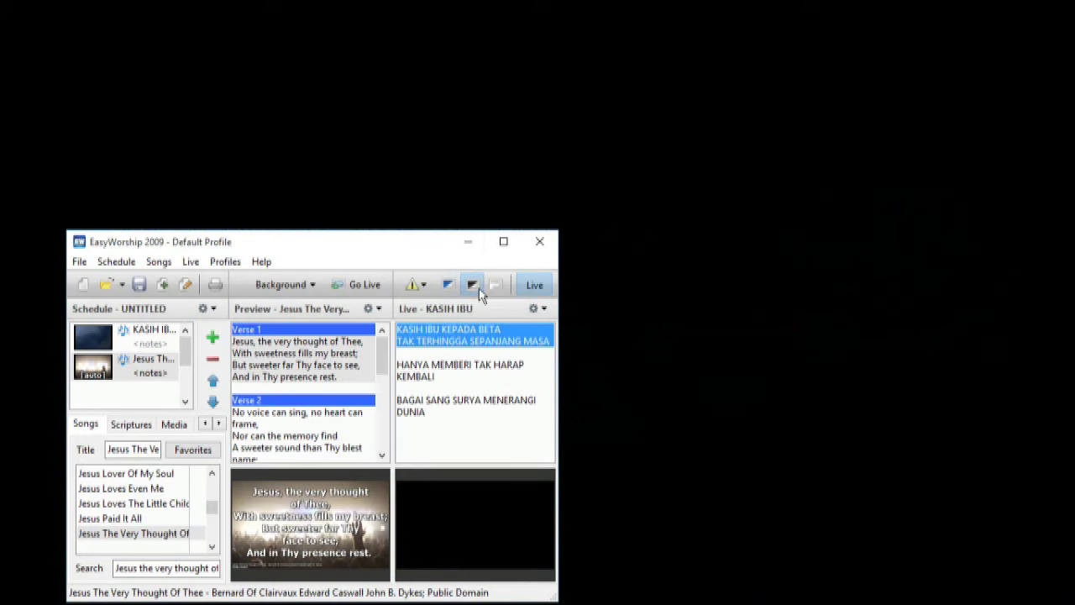
click(475, 286)
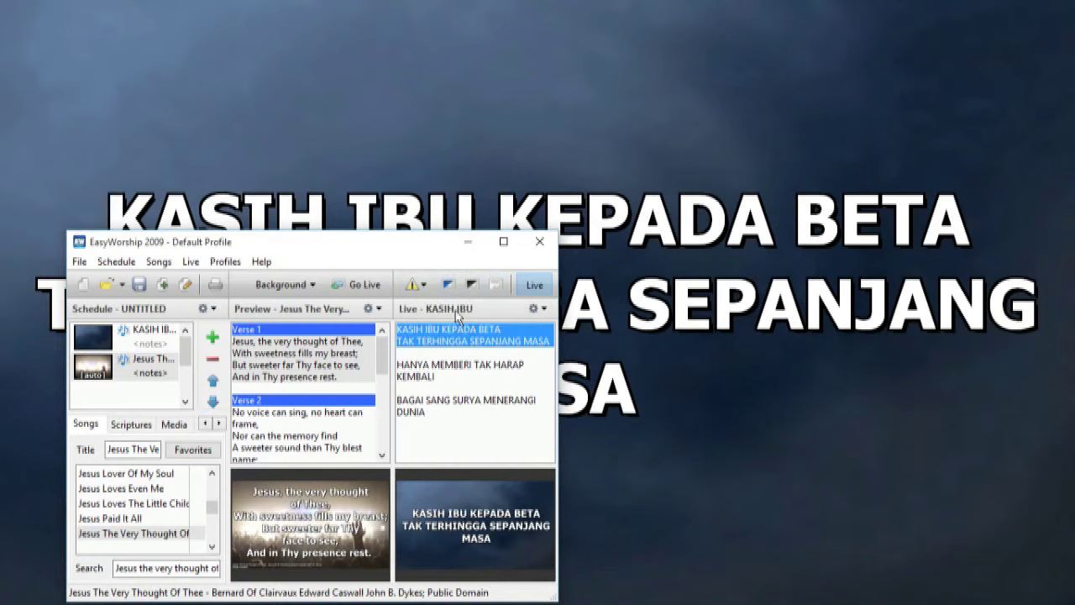
click(495, 287)
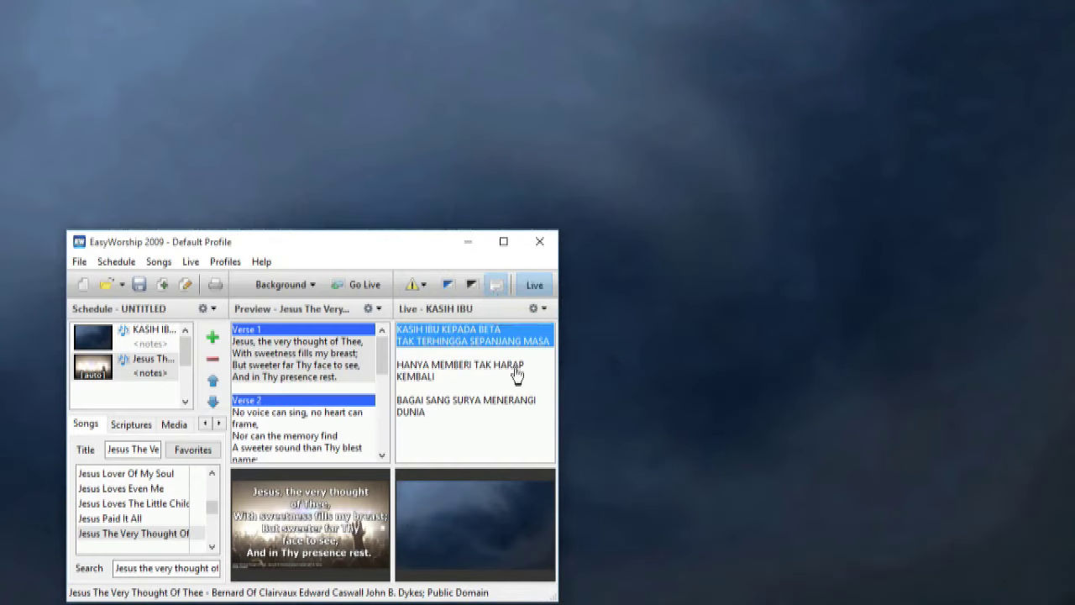
click(496, 288)
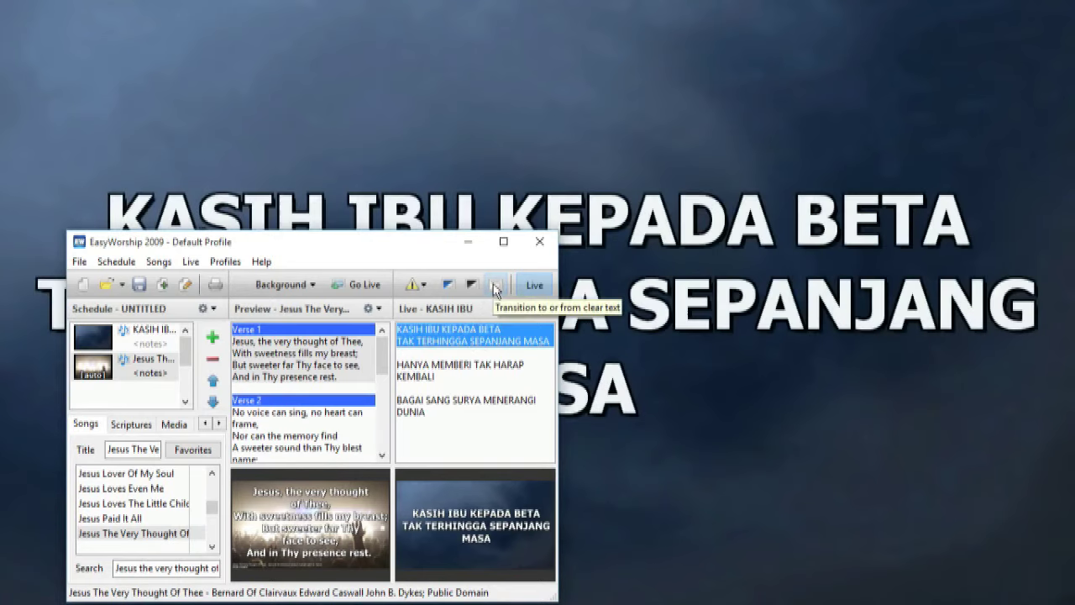
click(495, 289)
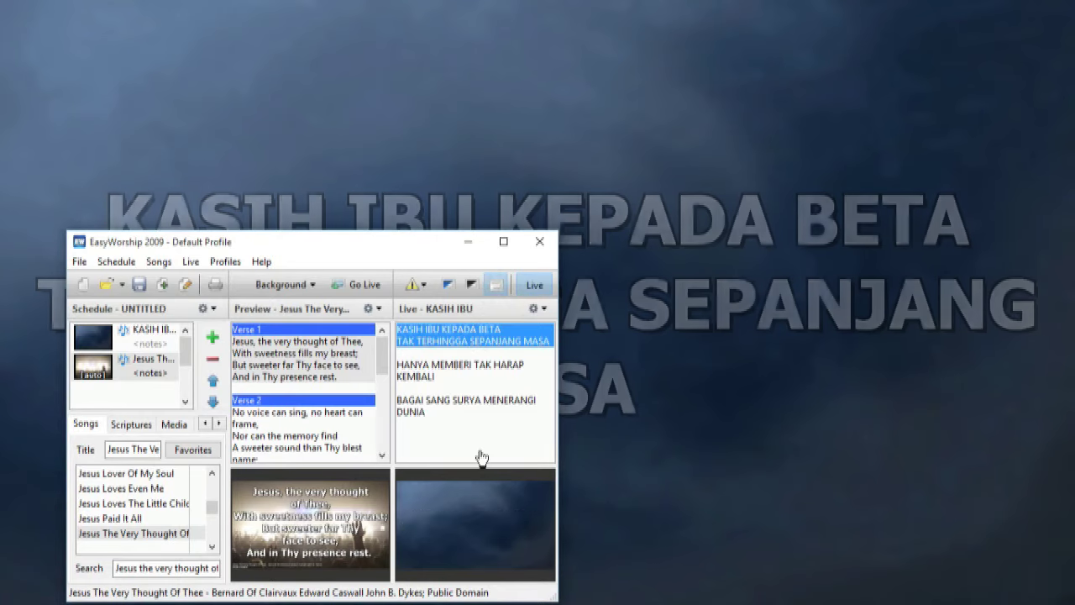
click(496, 288)
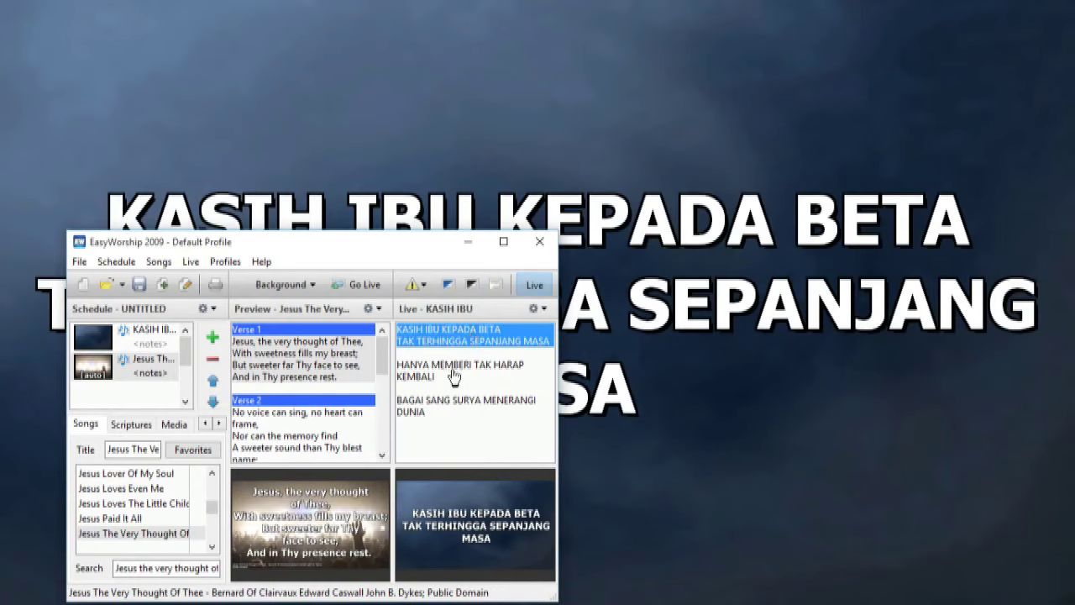
- Maximize the main window, cycle the live KASIH IBU slides back to the first one, and briefly reveal the projection behind the window
click(504, 241)
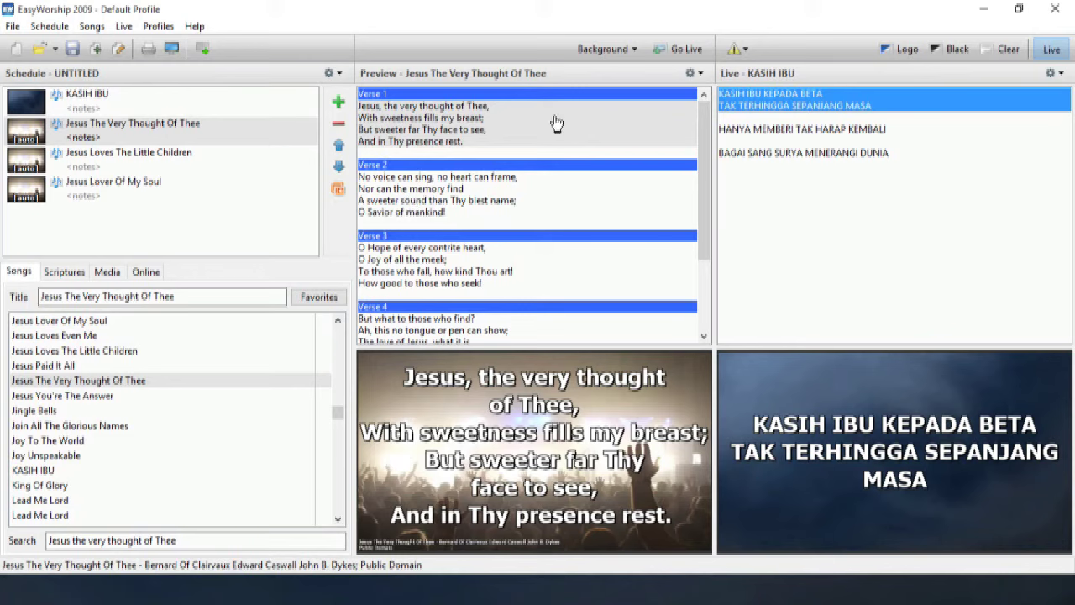
click(798, 132)
click(793, 154)
click(802, 106)
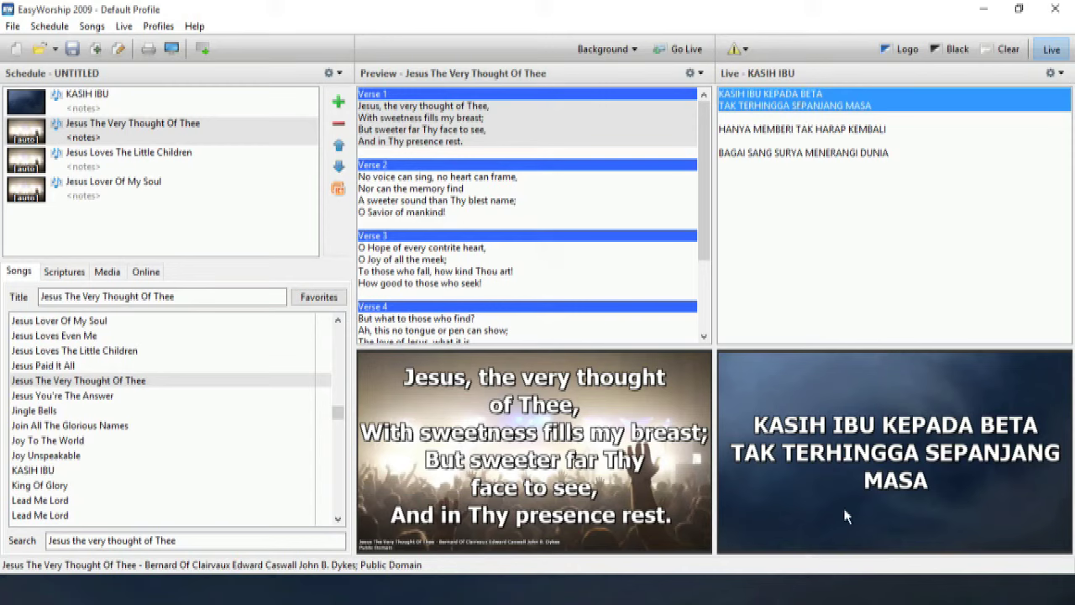
click(1019, 9)
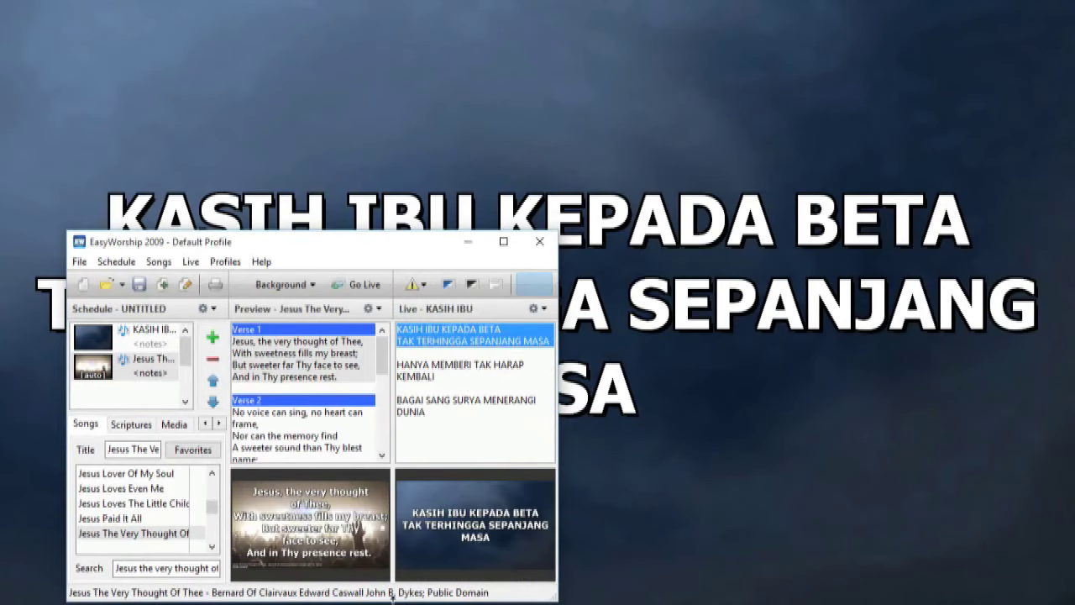
click(503, 242)
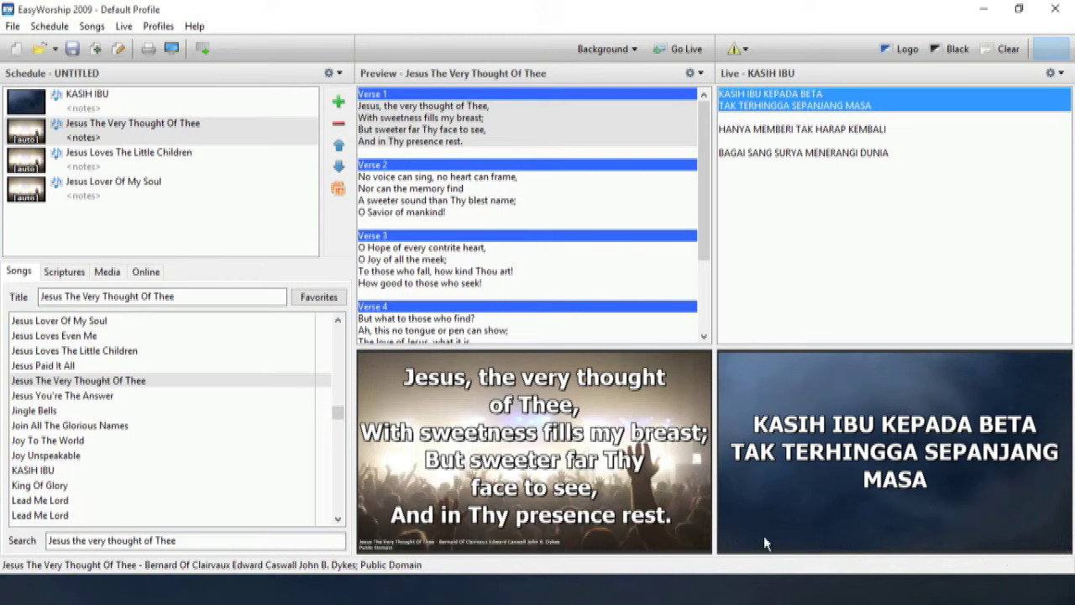
key(XF86AudioLowerVolume)
key(XF86AudioLowerVolume)
- Create a message alert reading SELAMAT DATANG with a count of 1 and run it on the live output
click(745, 49)
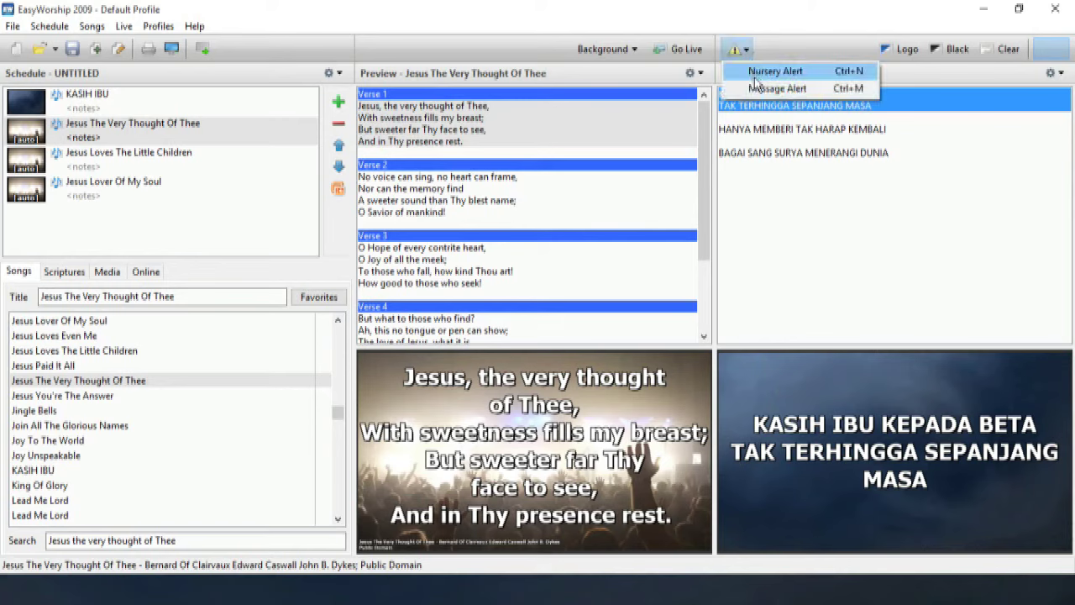
click(778, 89)
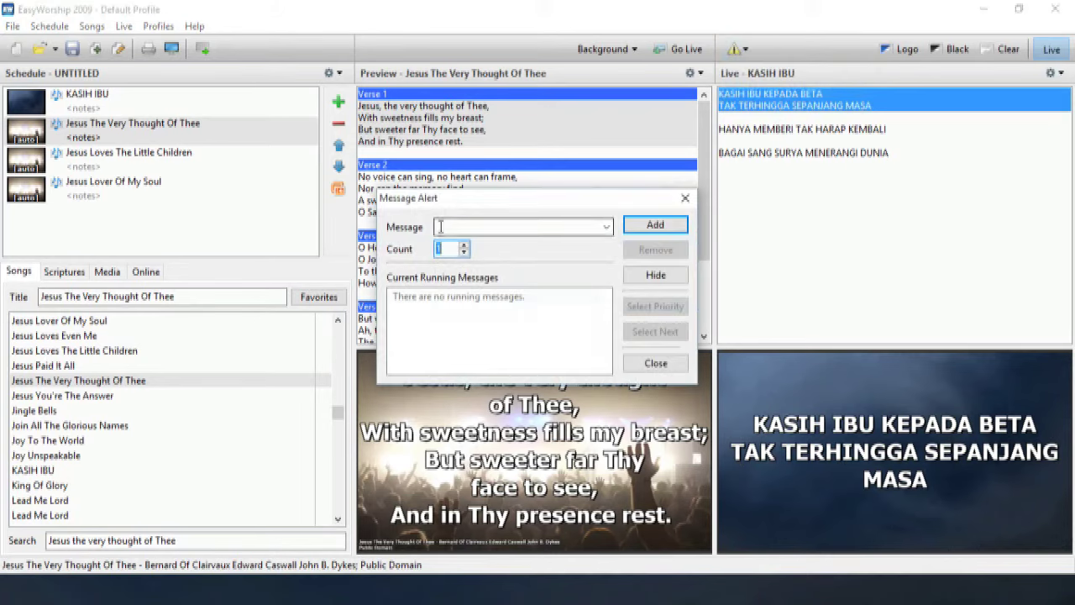
click(439, 227)
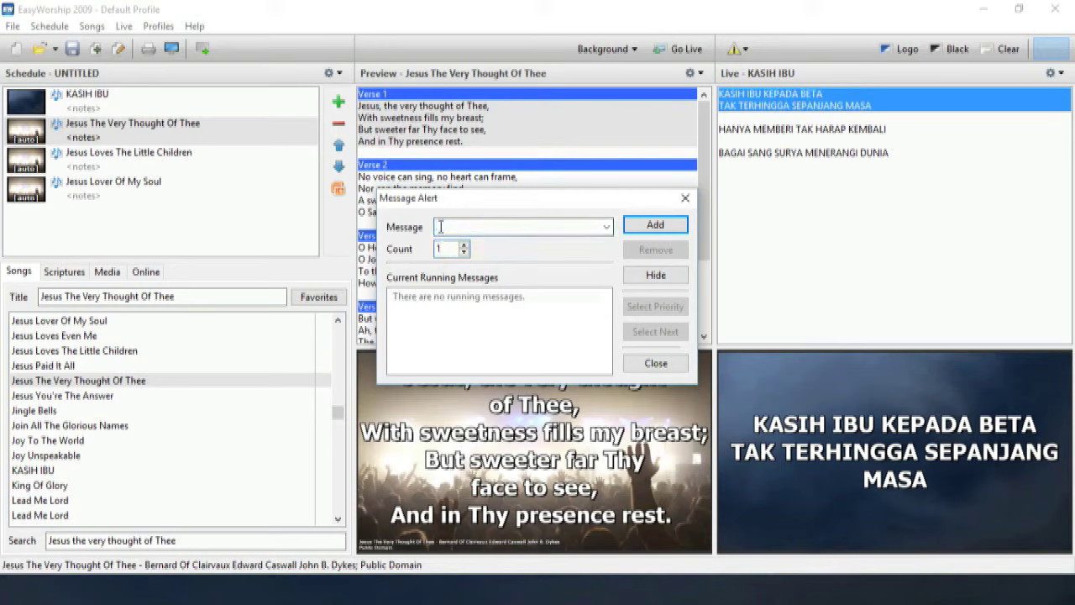
text(S)
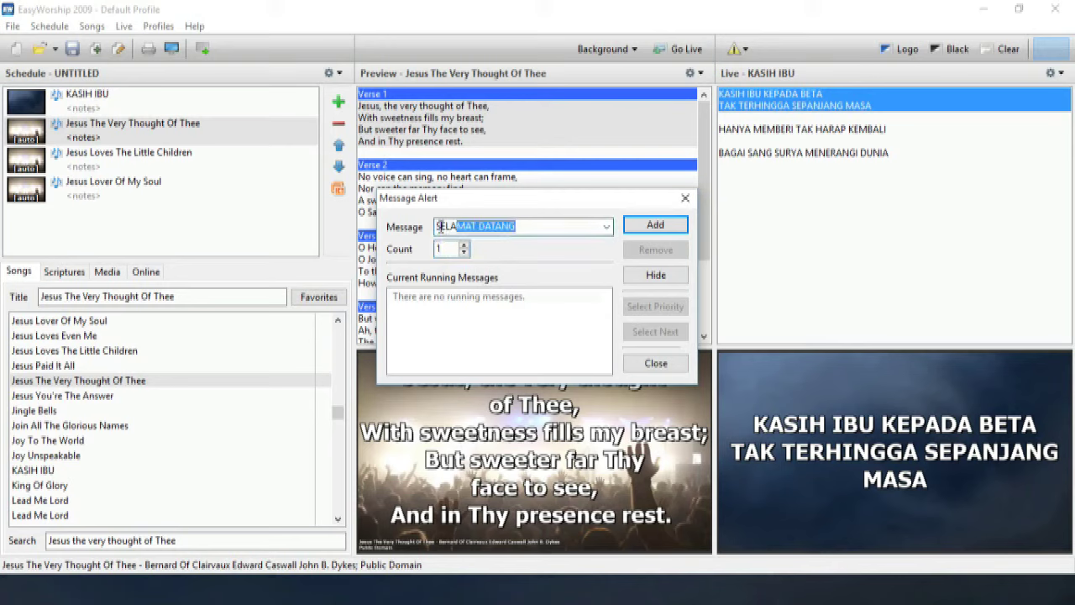
text(ELAMAT DATANG)
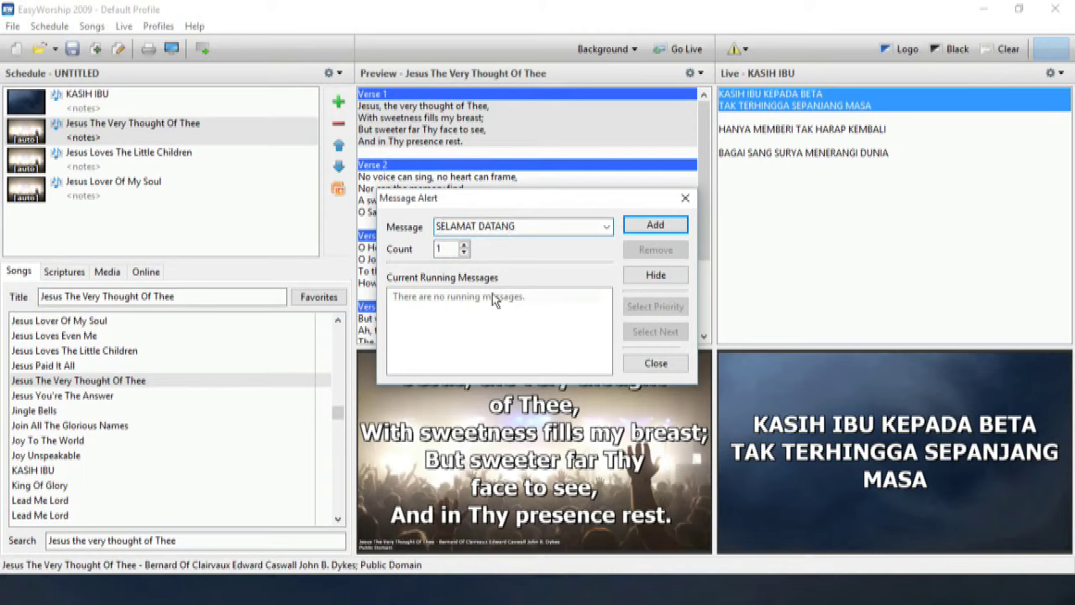
click(637, 229)
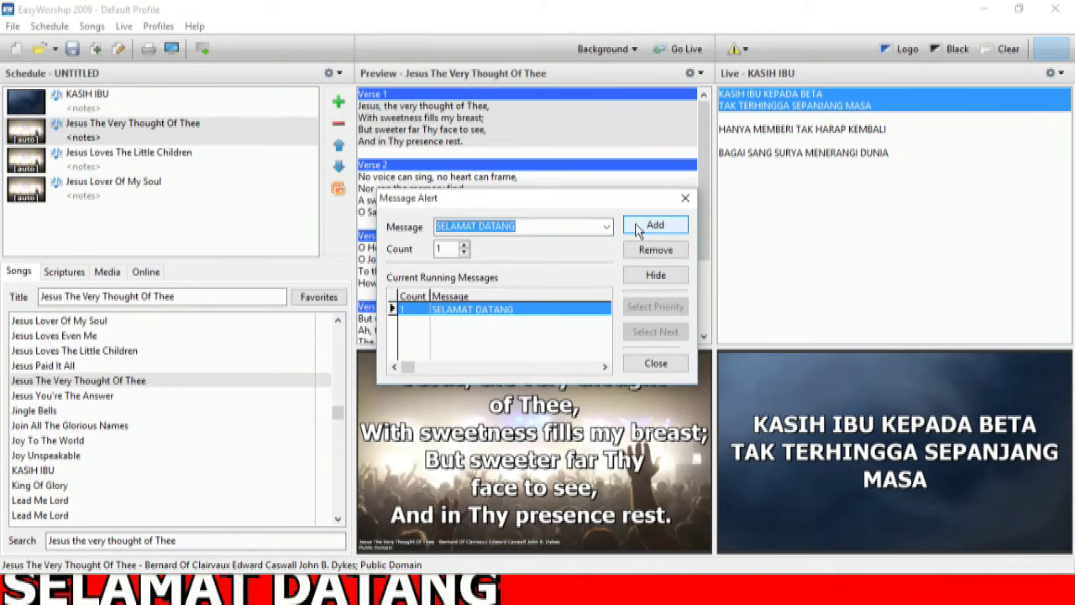
- Add the SELAMAT DATANG message to the running alerts twice more and close the message alert dialog
click(636, 229)
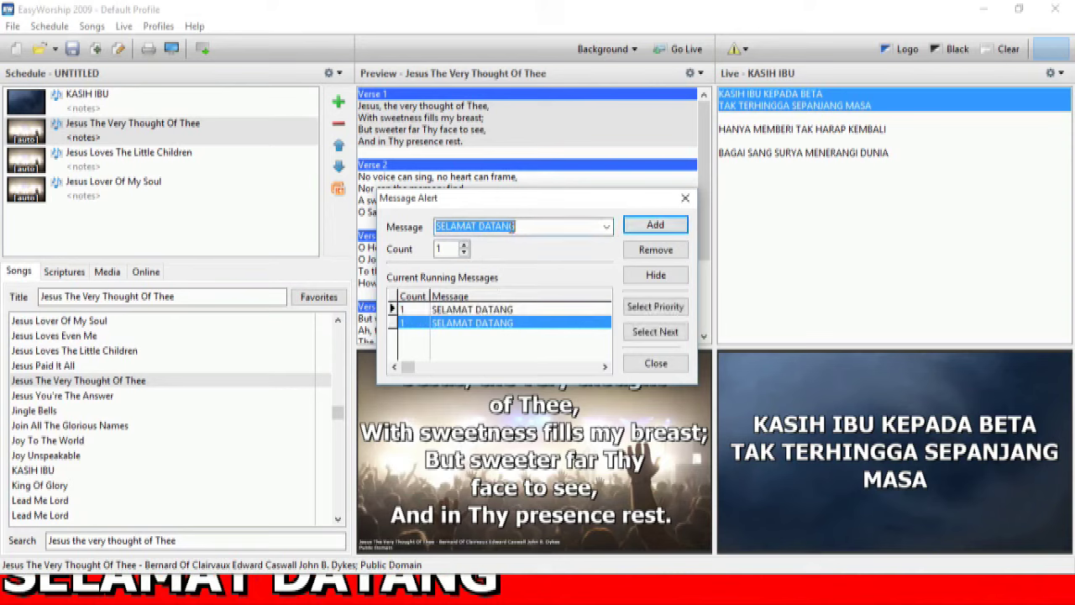
click(655, 231)
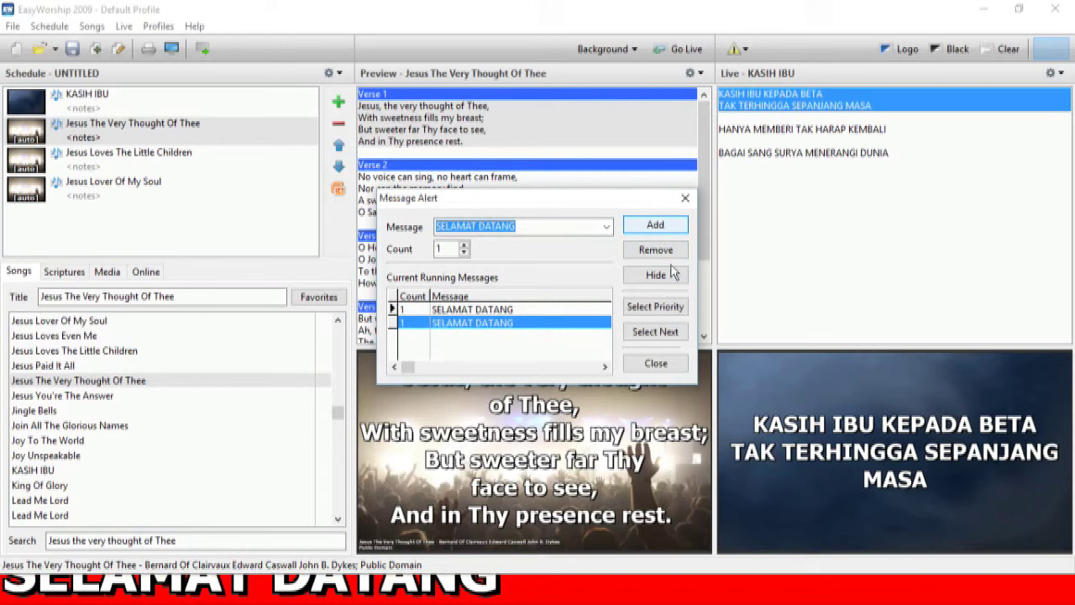
click(655, 363)
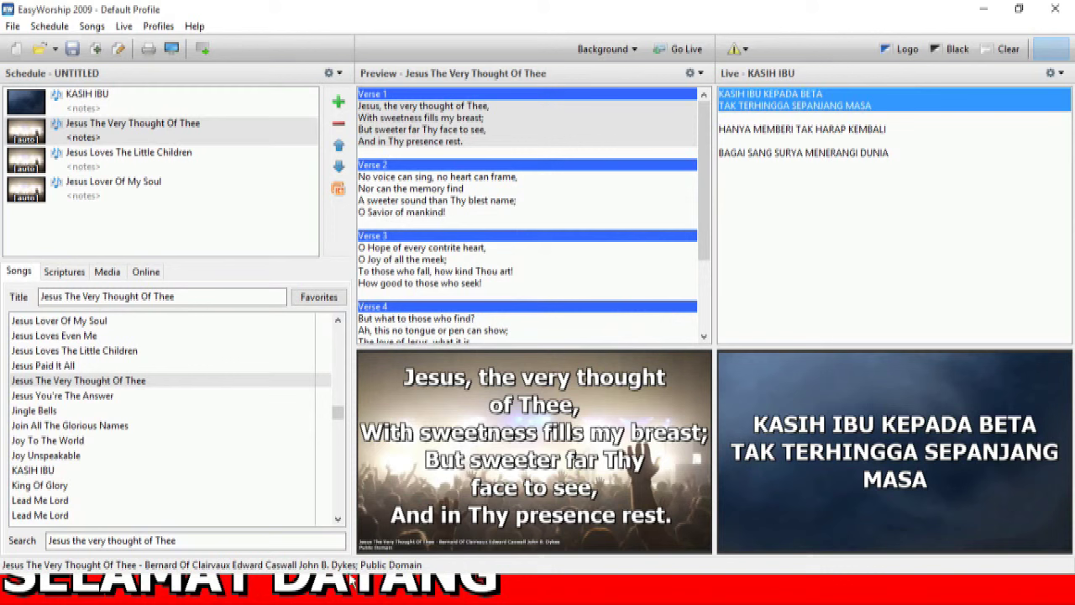
- Shrink the main window and move it clear of the projected alert banner to view it, and maximize the window again
click(1019, 9)
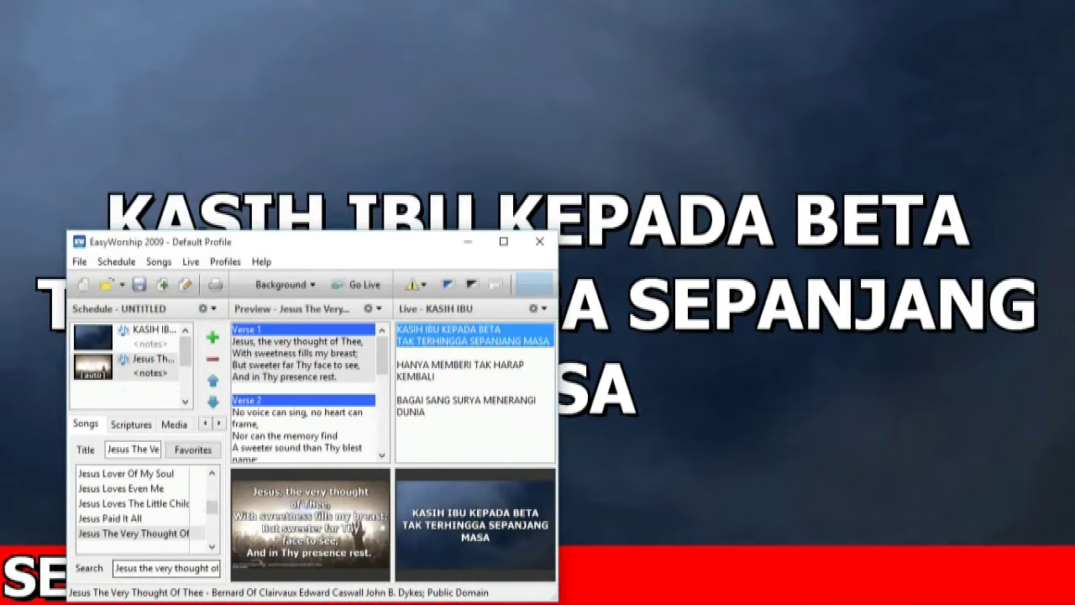
drag(271, 240, 342, 155)
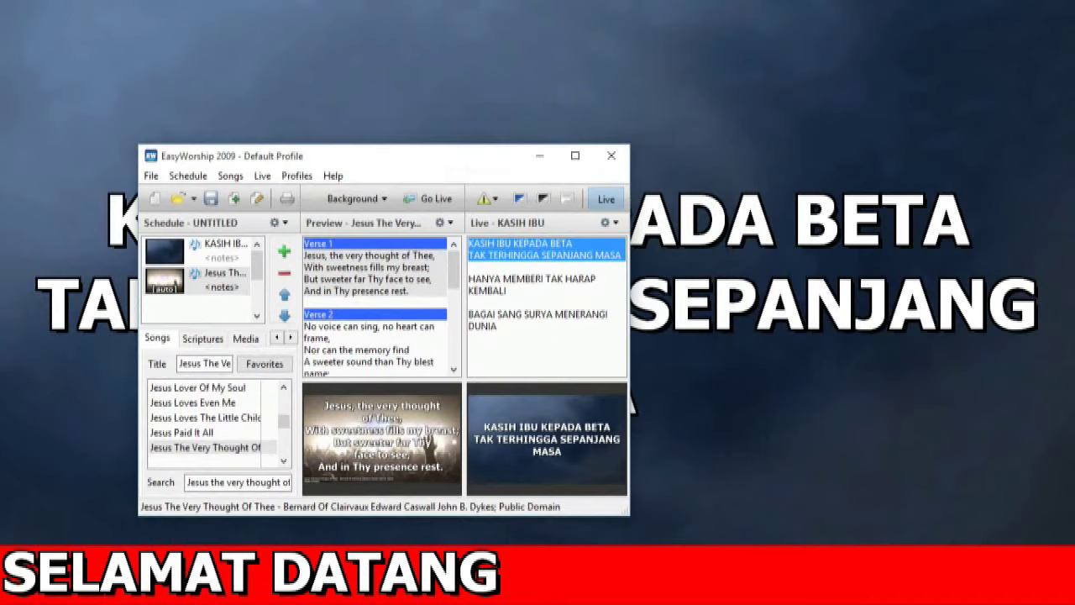
click(574, 155)
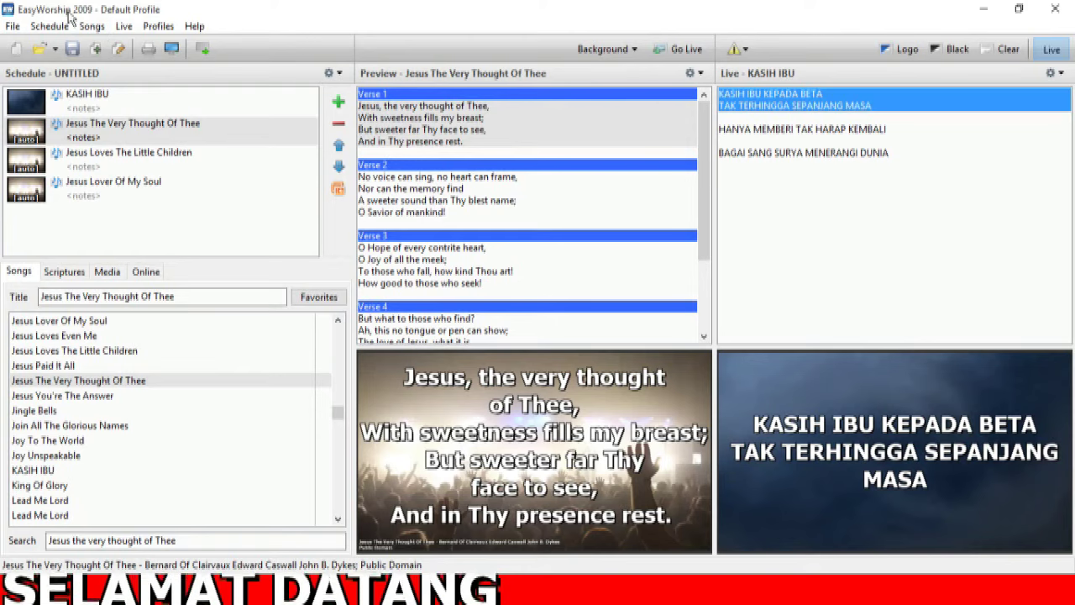
- Set the message alert's desired display method to Scrolling in the live output options and apply the change
click(124, 26)
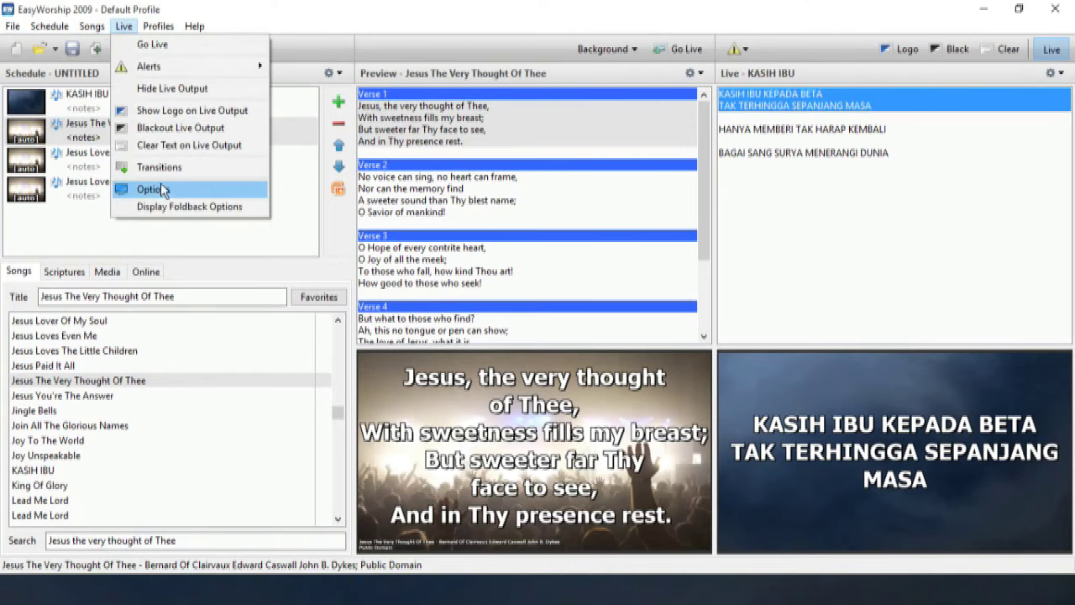
click(157, 190)
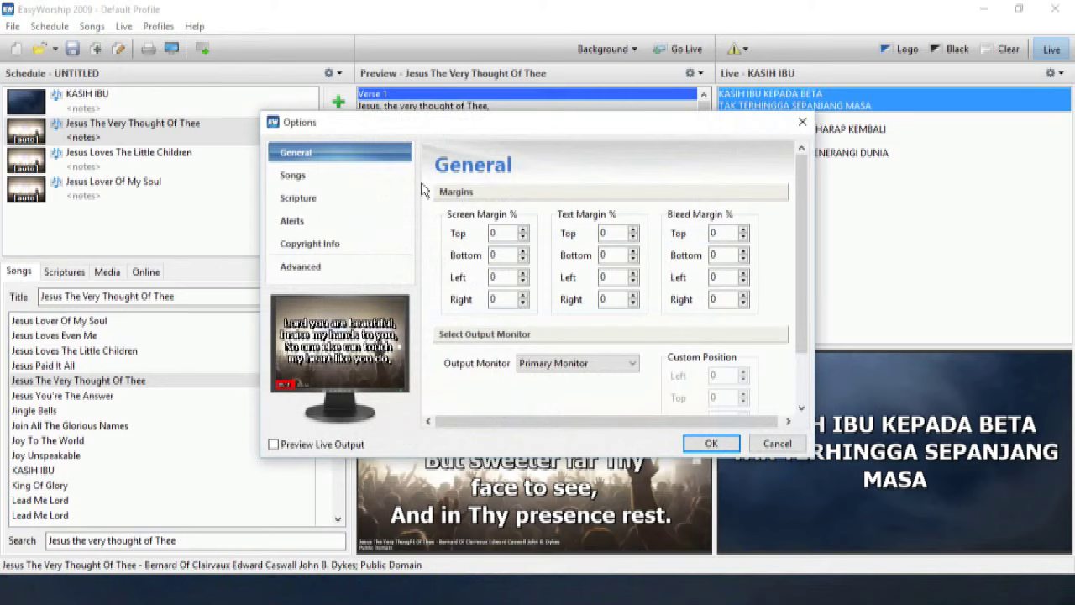
click(295, 228)
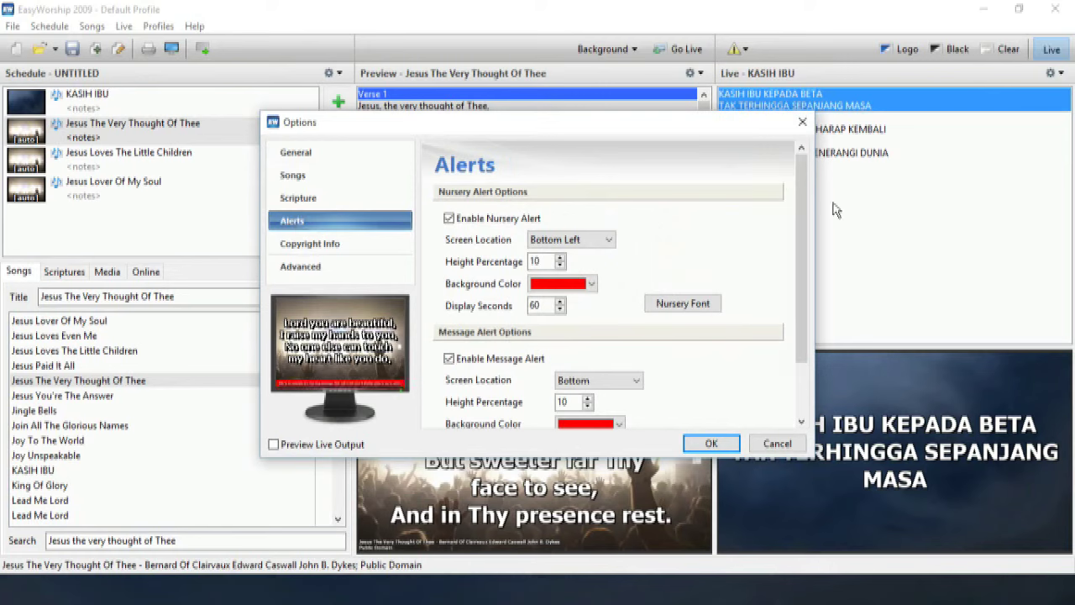
scroll(802, 253, down, 3)
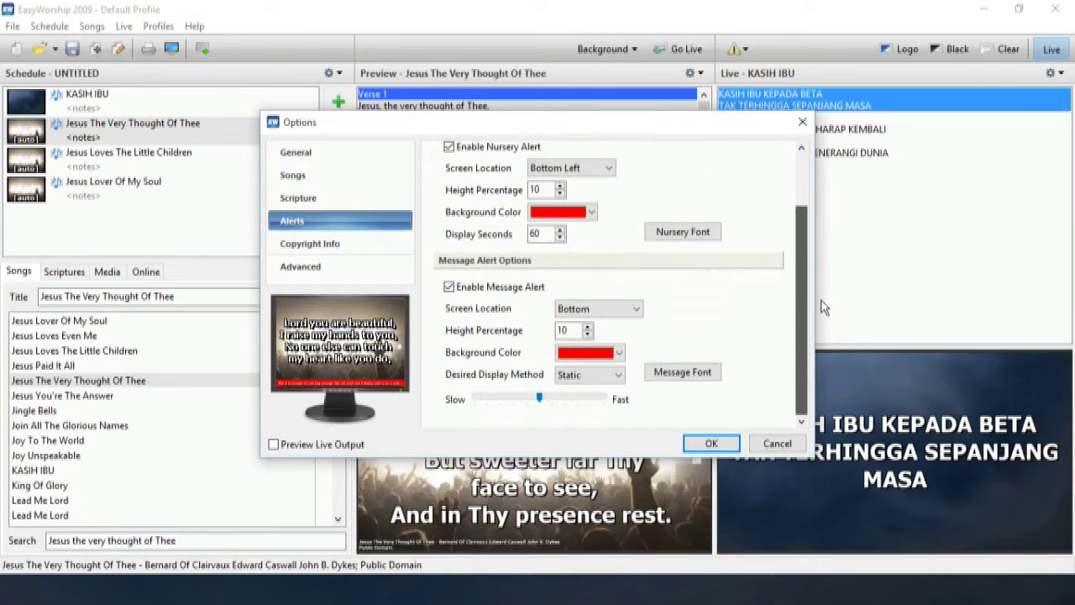
click(586, 379)
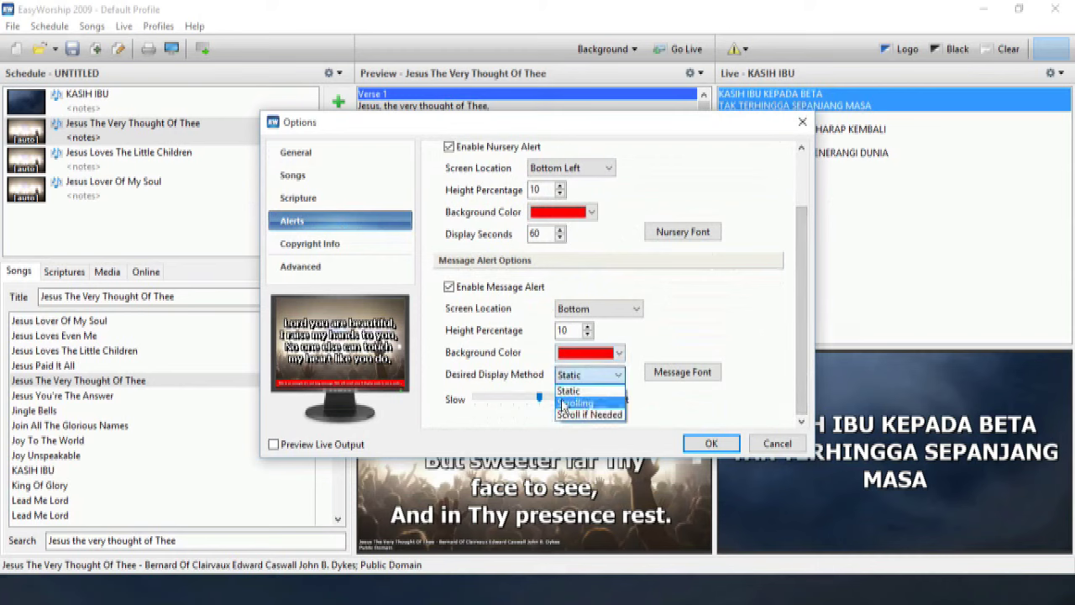
click(565, 404)
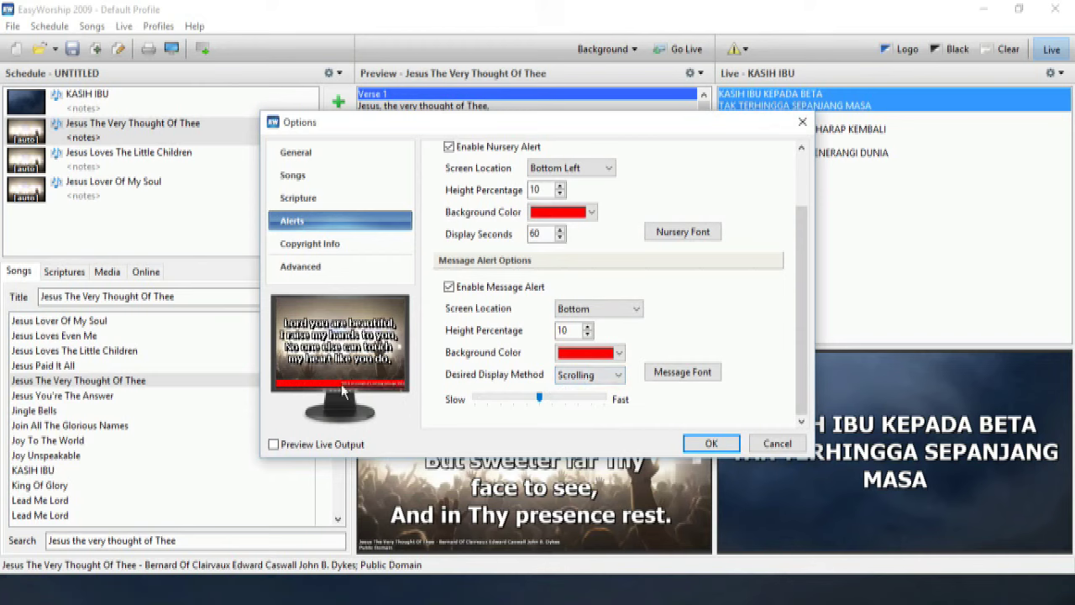
click(708, 442)
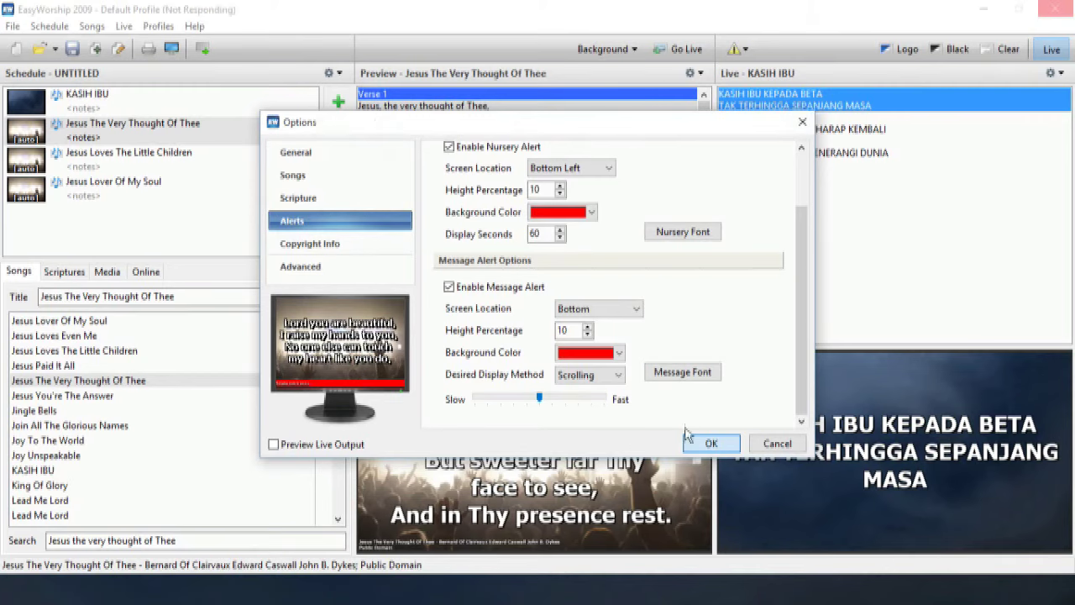
- Confirm the alert options and add the saved SELAMAT DATANG message to the running alerts four times with a count of 1
click(709, 443)
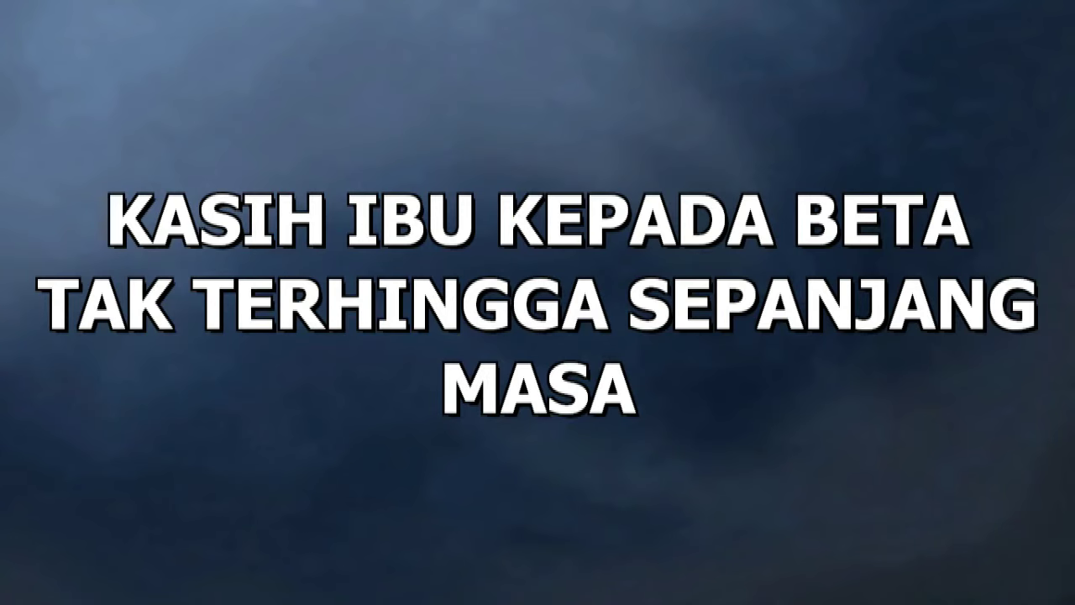
key(super)
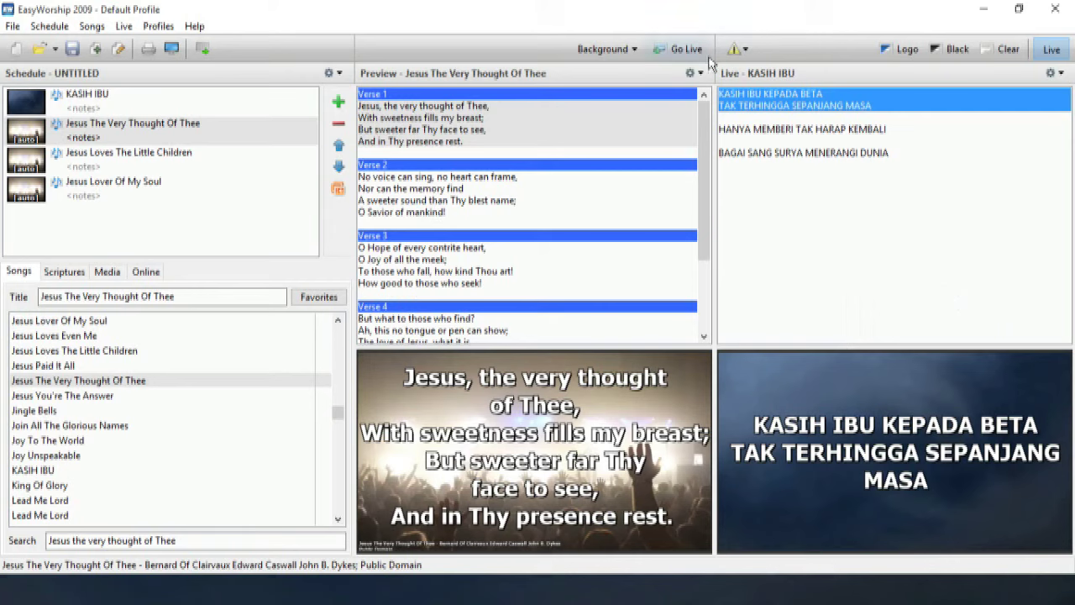
click(742, 50)
click(739, 88)
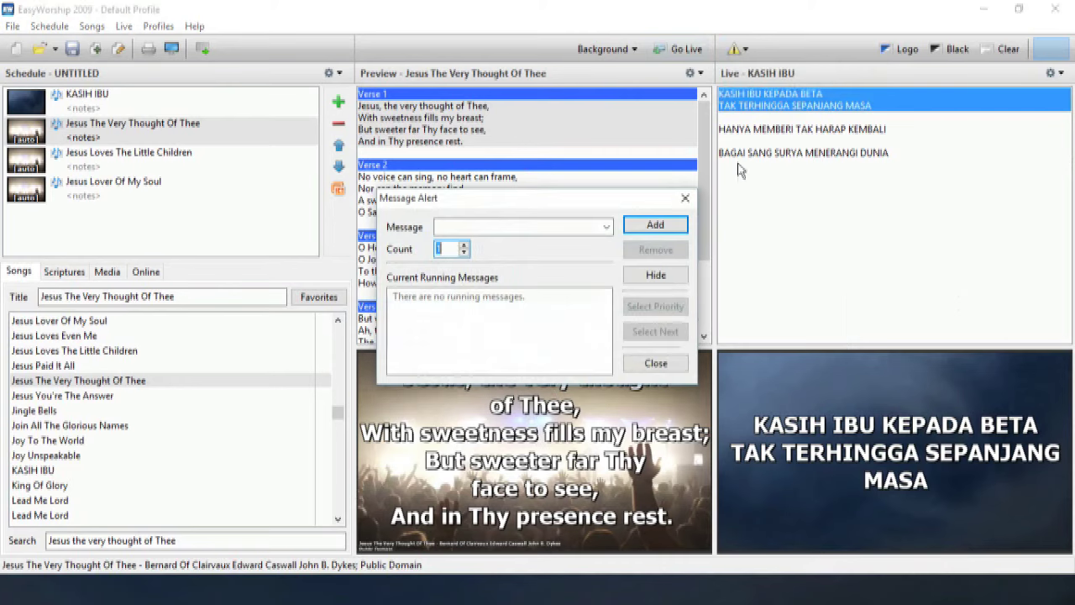
click(607, 227)
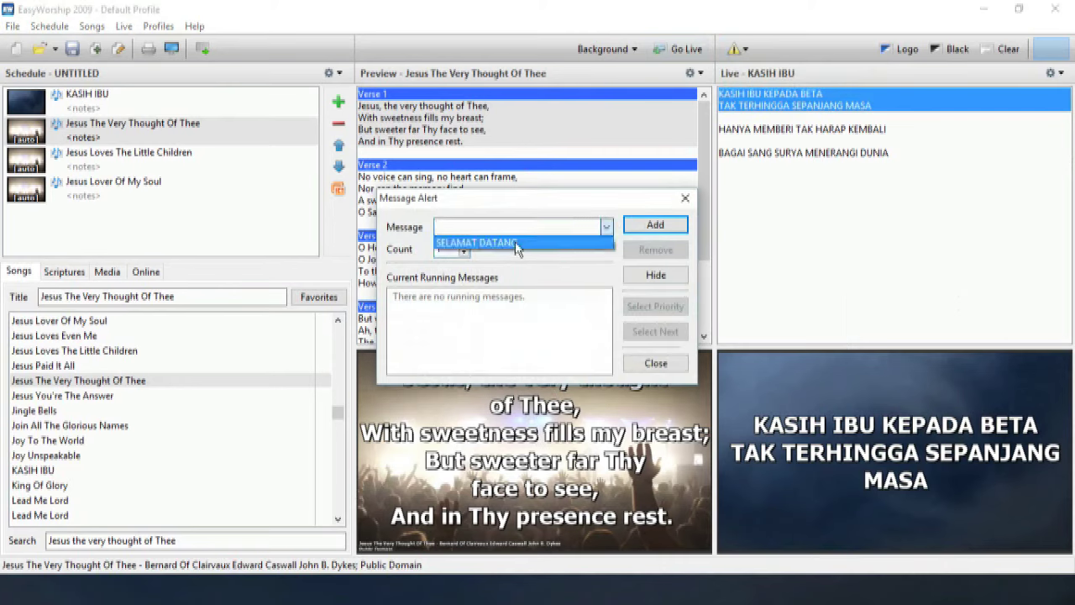
click(516, 246)
click(653, 227)
click(653, 227)
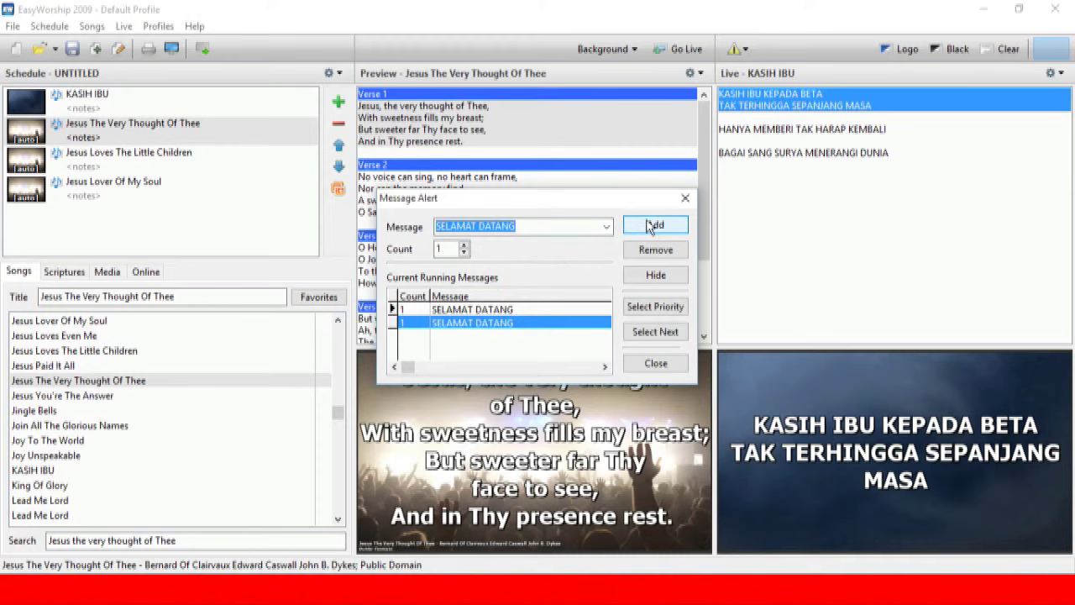
click(653, 227)
click(653, 227)
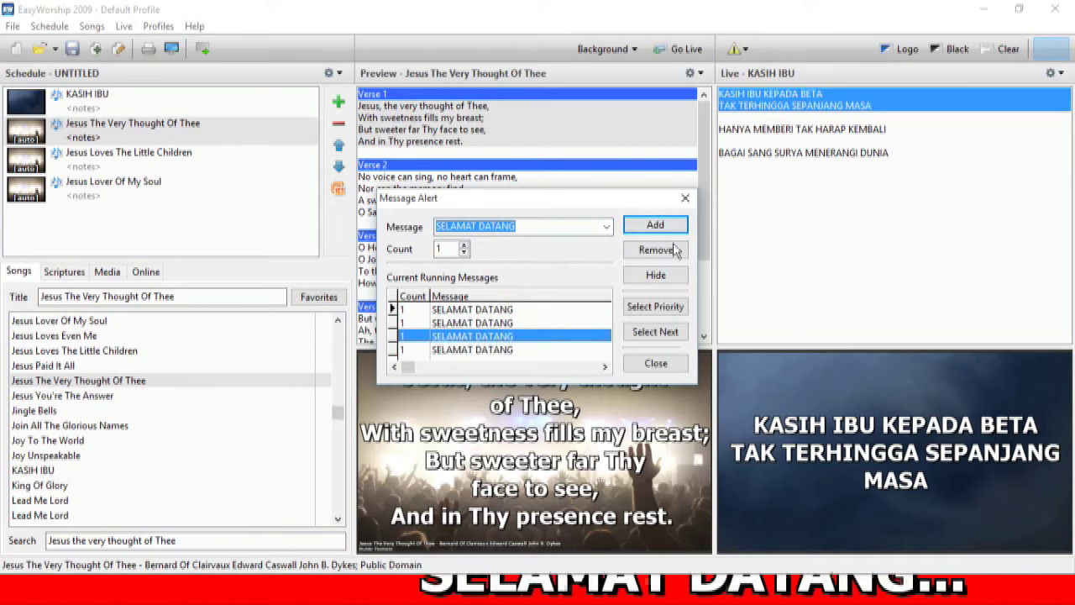
- Remove two of the running SELAMAT DATANG messages and close the message alert dialog
click(655, 249)
click(655, 250)
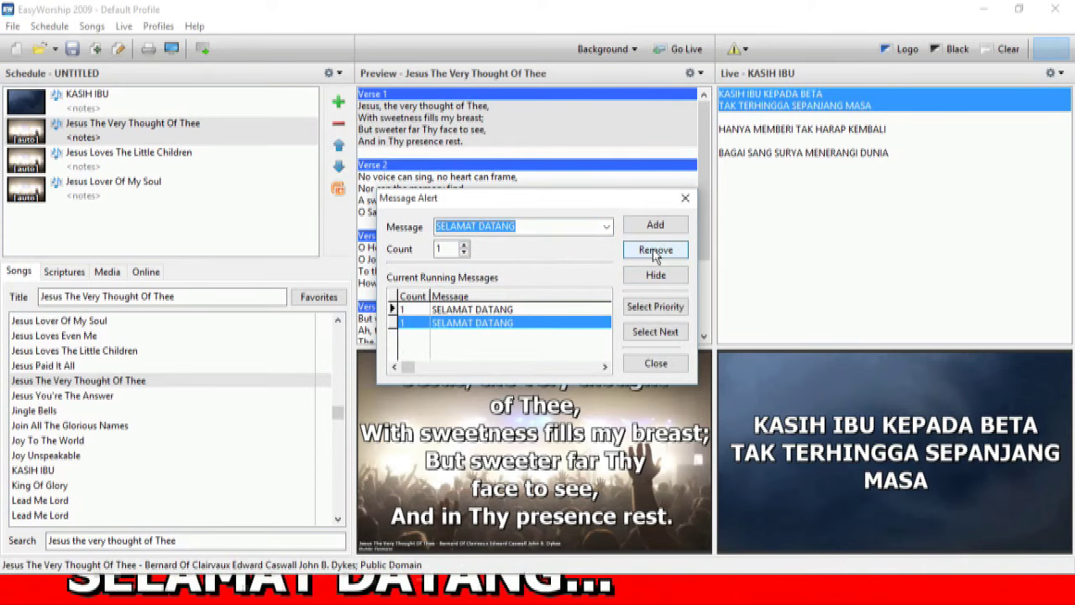
click(655, 362)
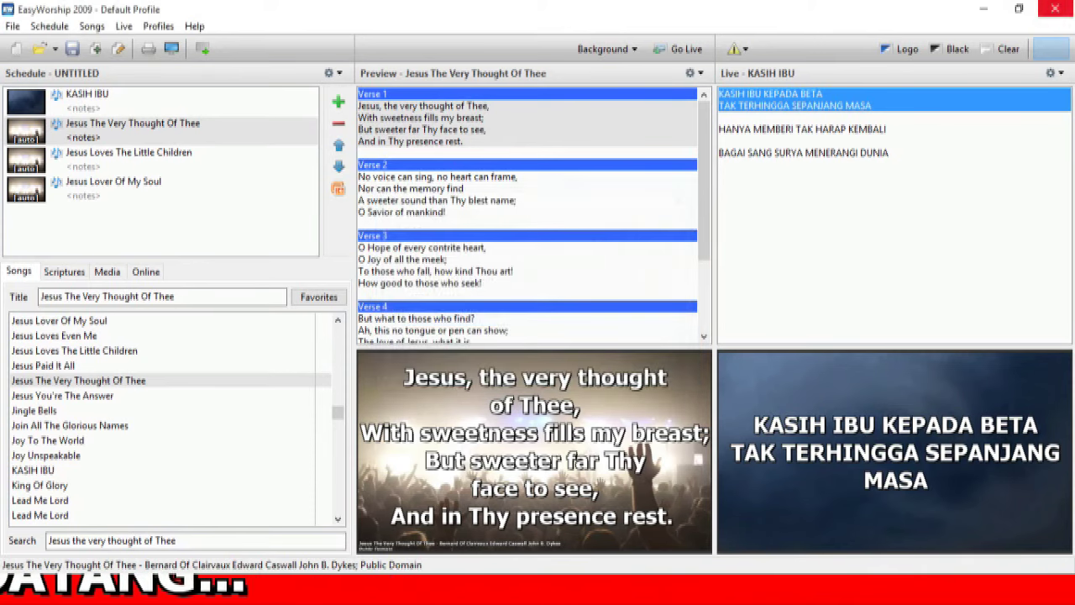
- View the scrolling alert with the main window shrunk and moved aside, toggle Clear on and off for the live lyrics, and maximize the window
click(1019, 8)
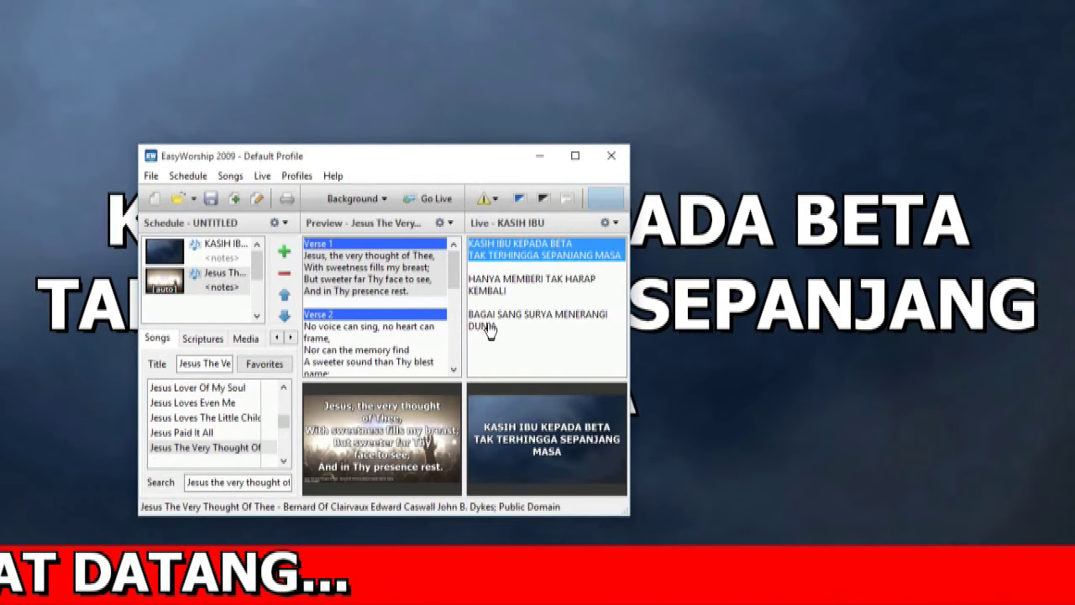
drag(425, 159, 525, 98)
click(670, 137)
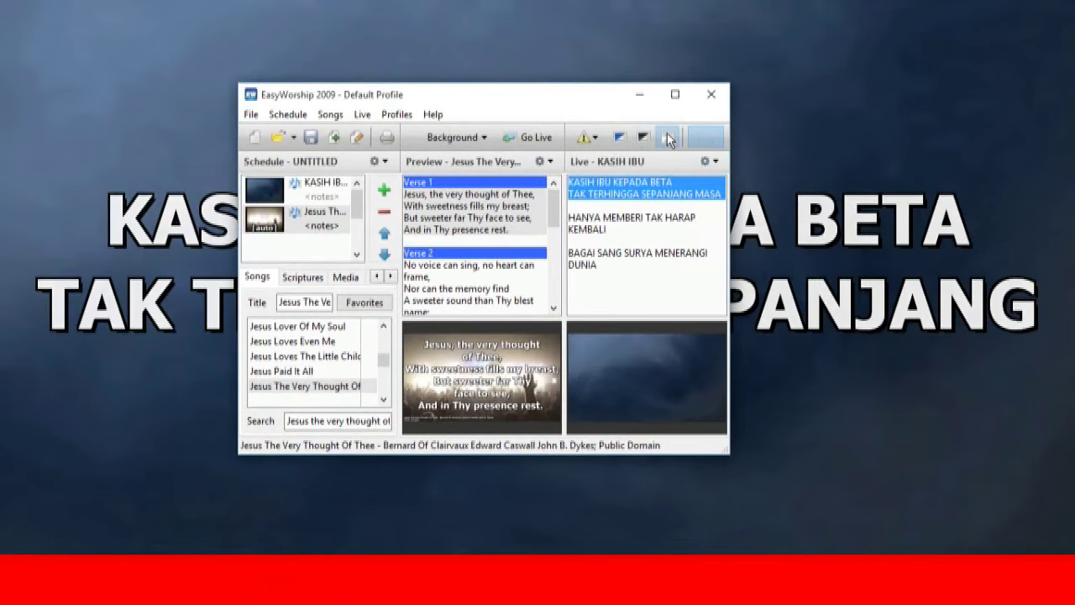
click(670, 138)
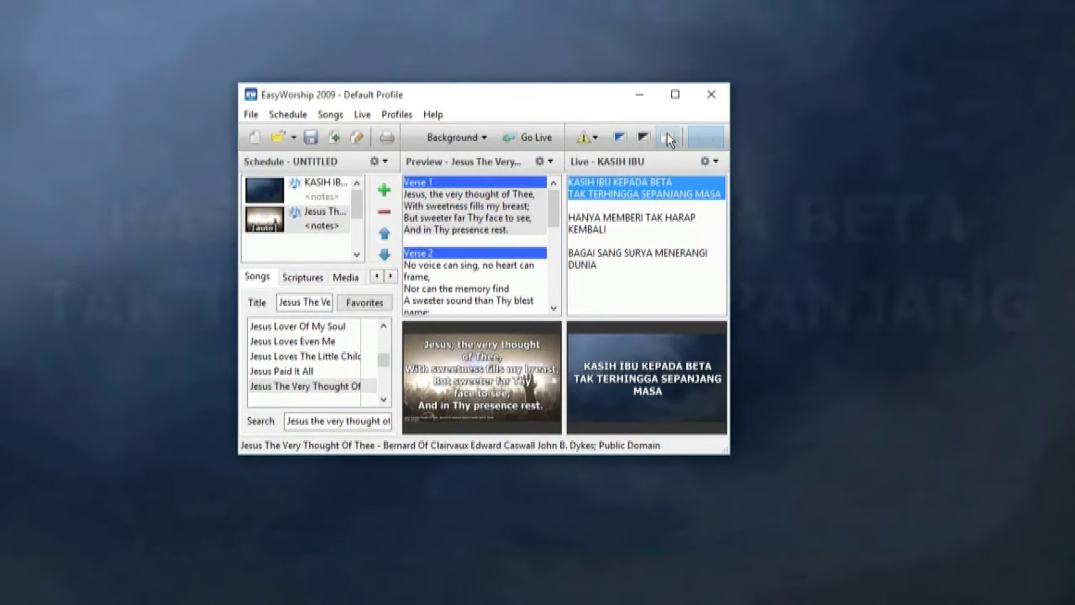
click(676, 95)
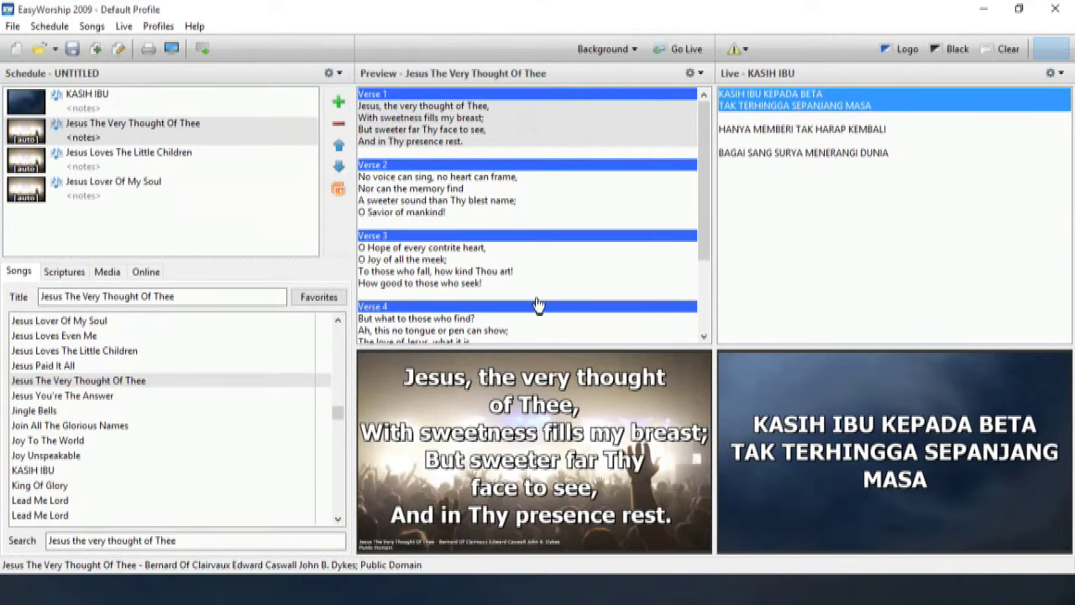
- Open the scripture library and preview Genesis 1:1 in the ASV translation and again in TB
click(55, 276)
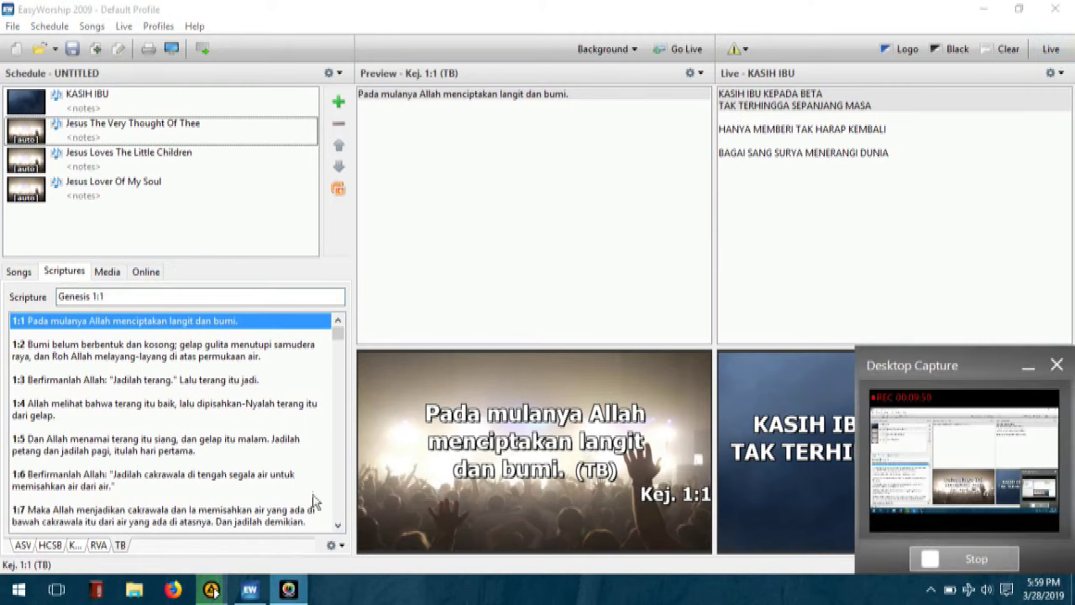
click(562, 250)
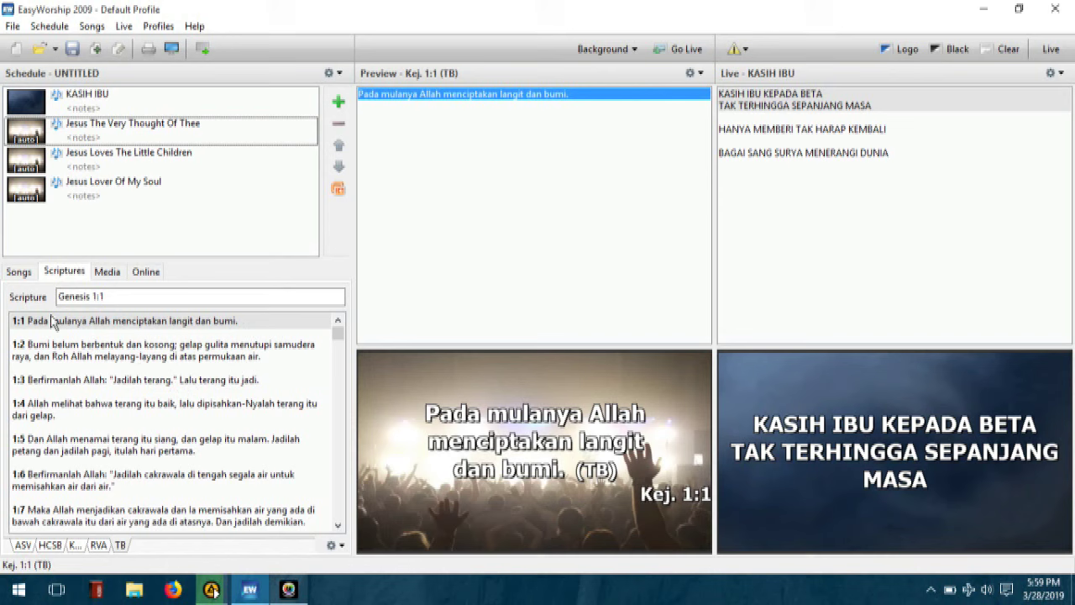
double_click(117, 301)
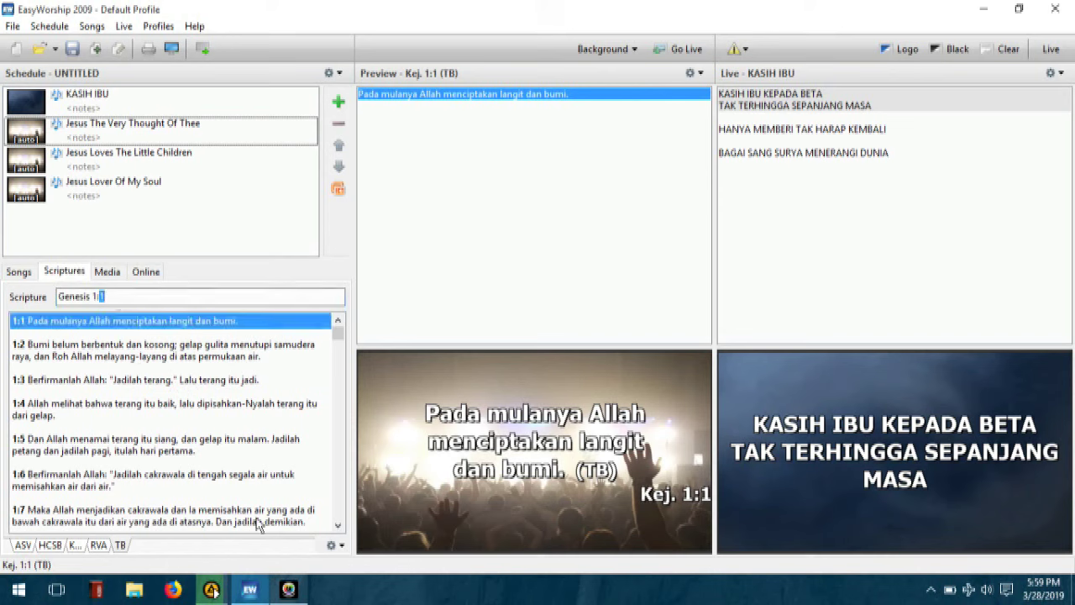
click(20, 548)
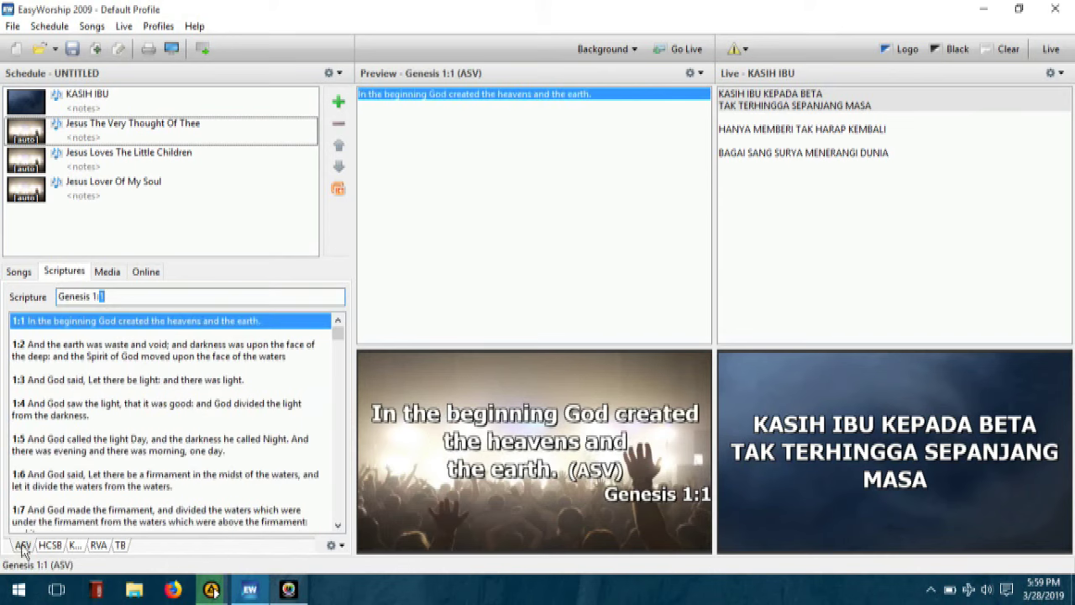
click(121, 546)
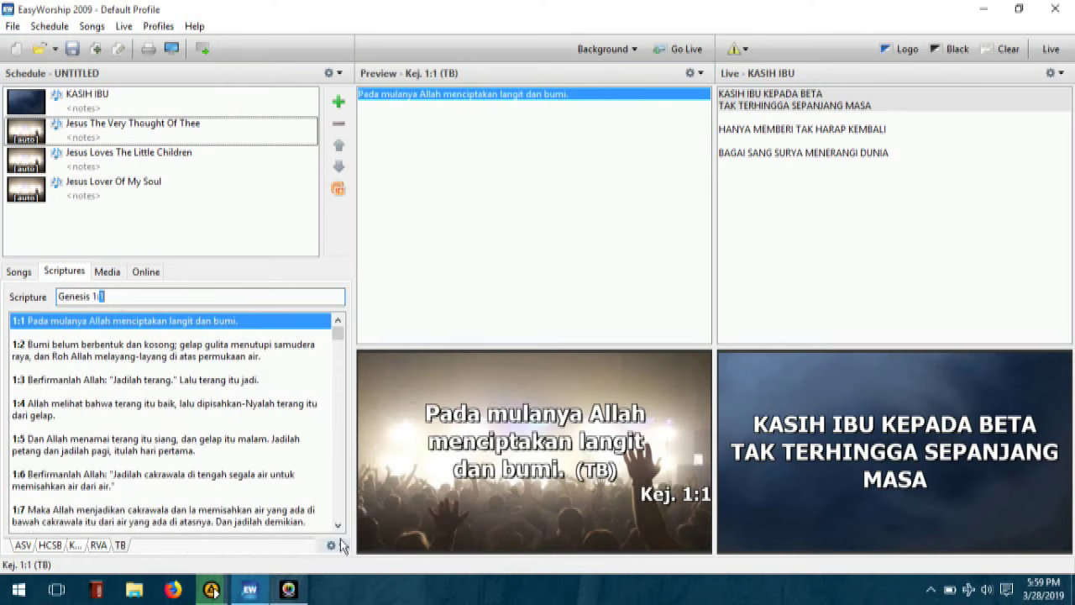
- Start installing Bibles from disk and browse the drive folders for the Bible plugin file
click(339, 545)
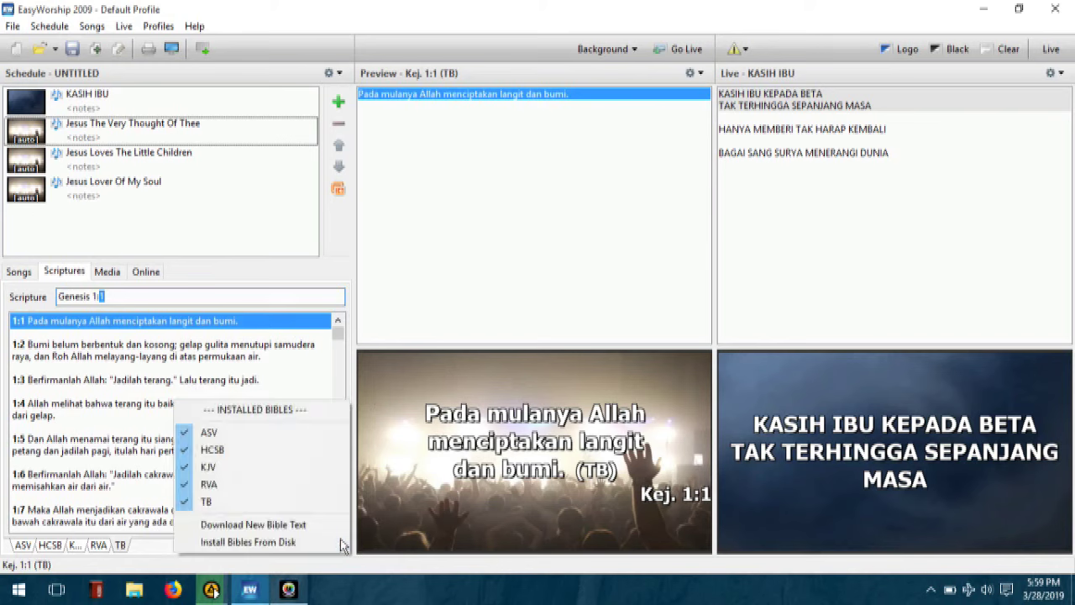
click(238, 542)
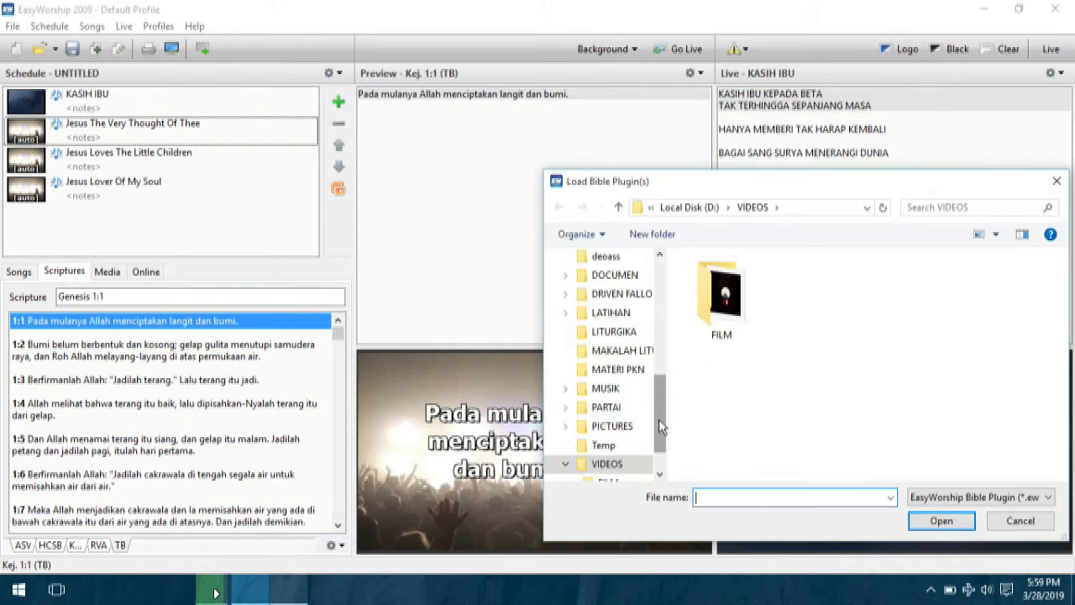
drag(660, 427, 663, 378)
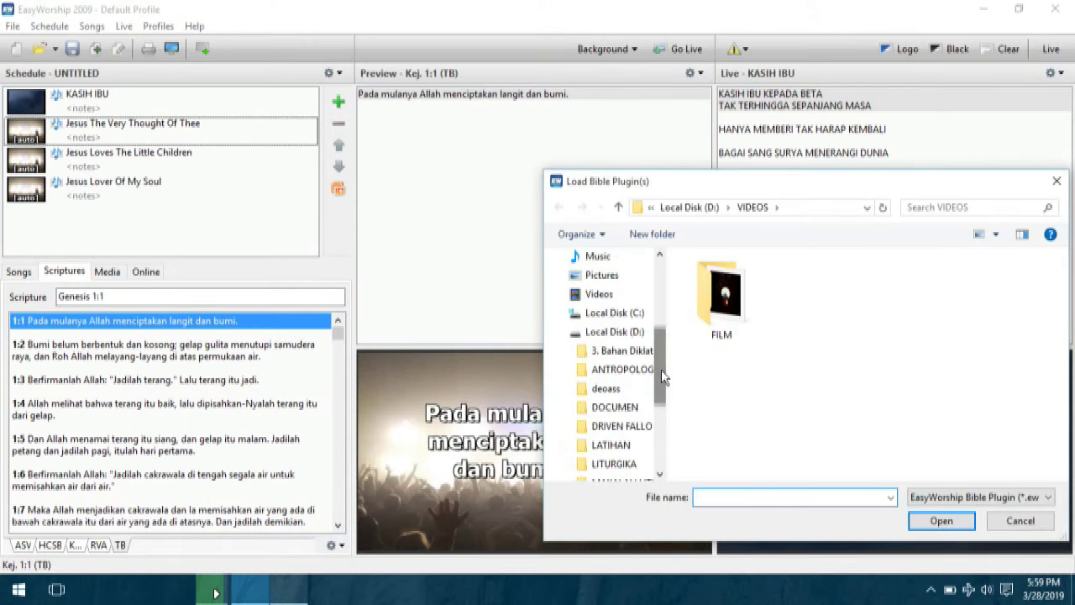